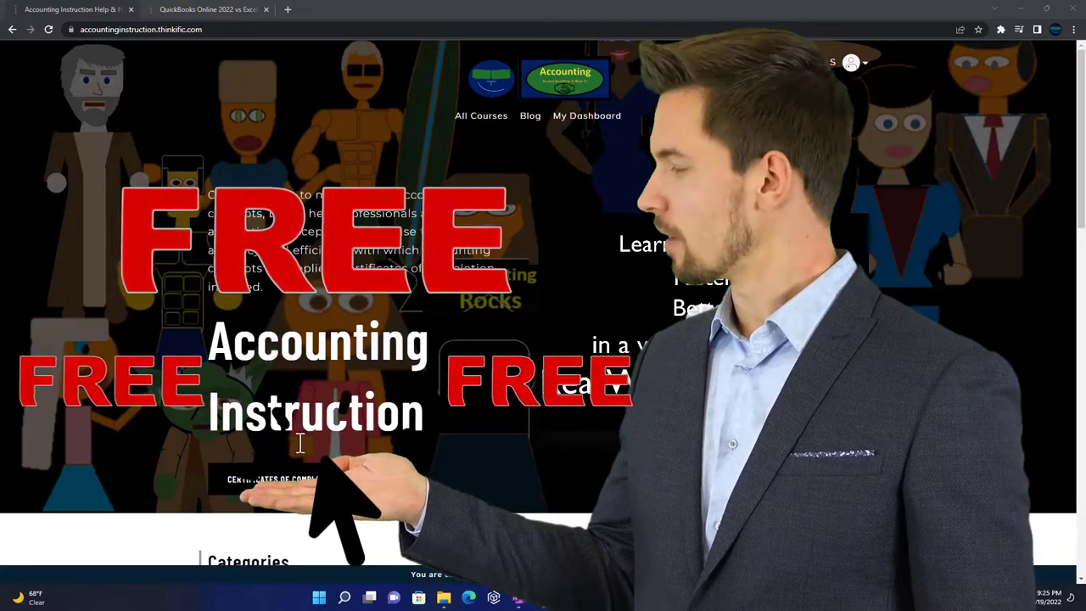
Scroll to the bottom of the Thinkific categories page and switch to the QuickBooks Online 2022 vs Excel course.
scroll(149, 461, "down", 6)
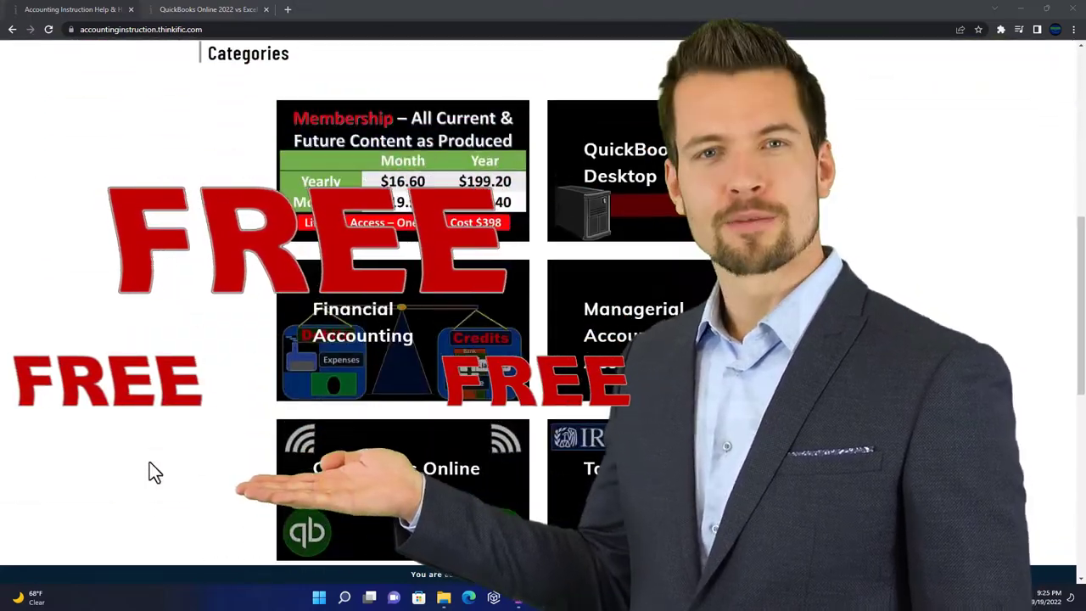
scroll(150, 463, "down", 5)
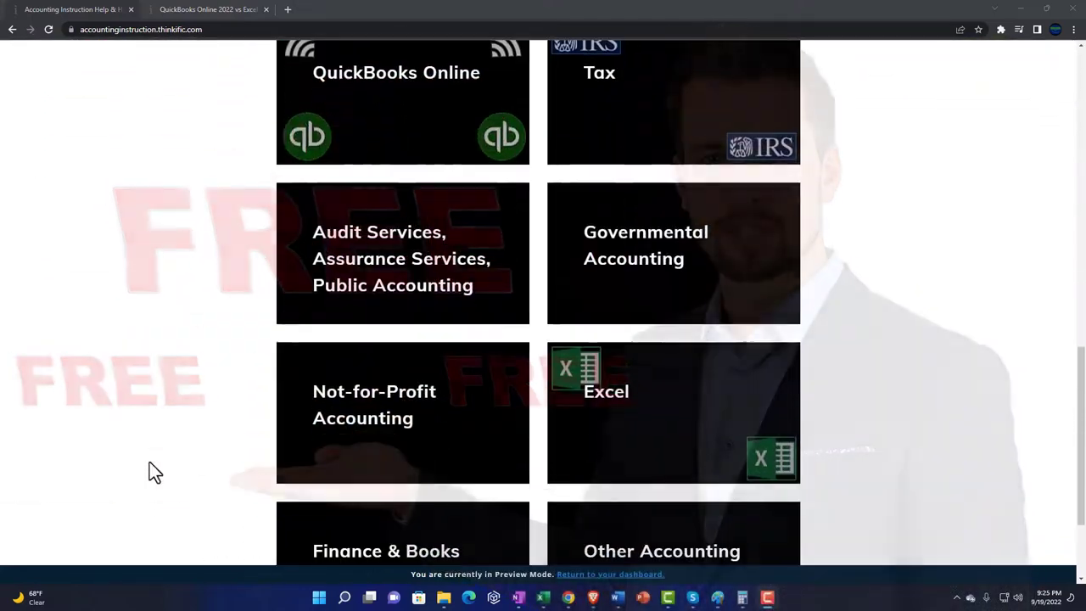
scroll(155, 472, "down", 3)
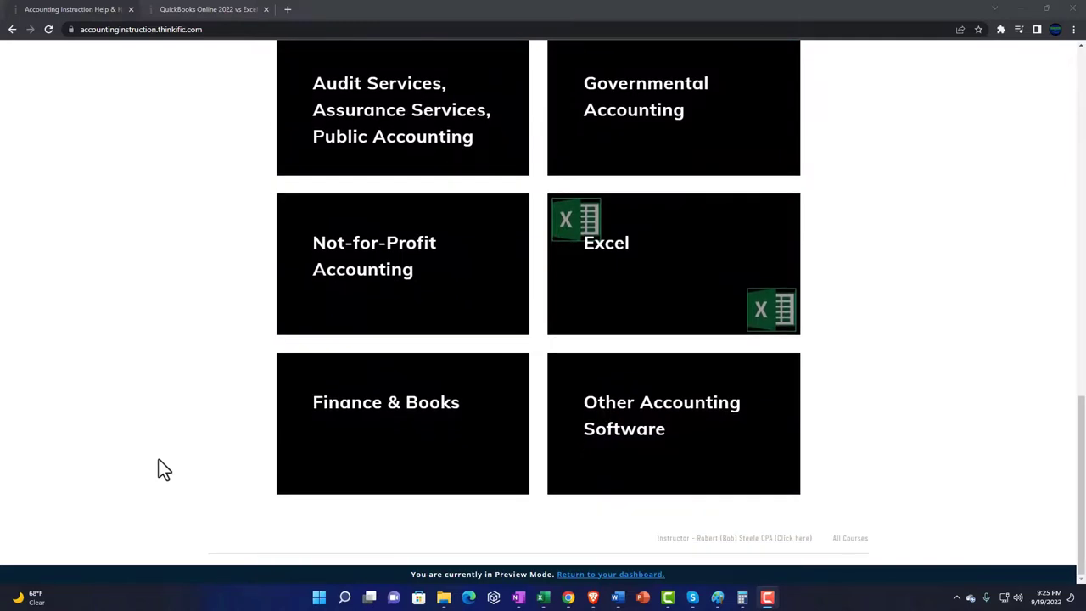
left_click(193, 10)
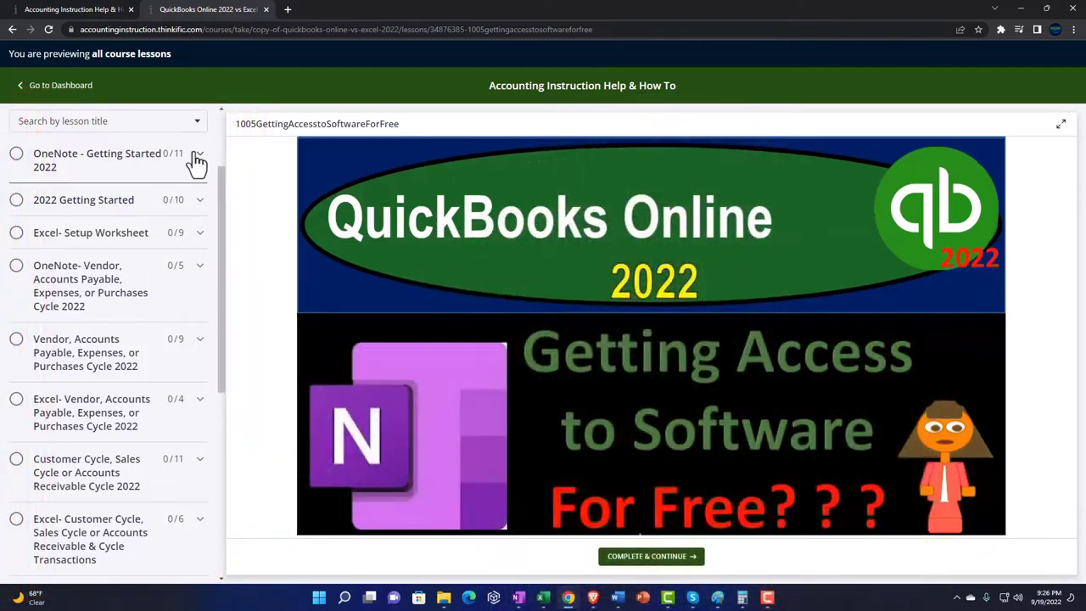
Expand the OneNote - Getting Started 2022 section in the lesson sidebar.
left_click(197, 161)
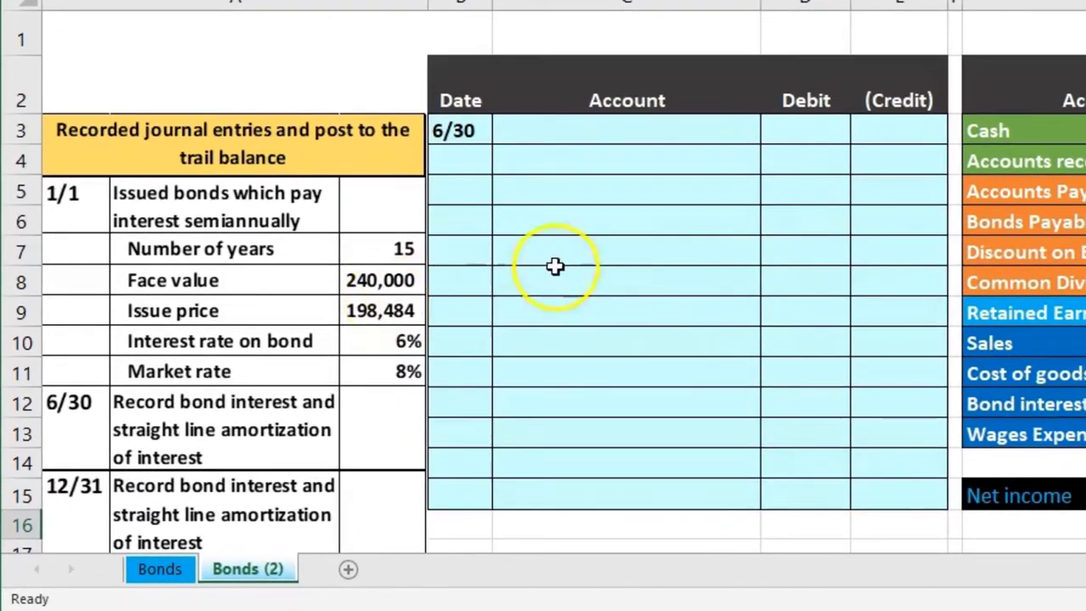
Review the trial balance accounts, Bonds Payable adjustment and beginning balance amounts.
left_click(437, 358)
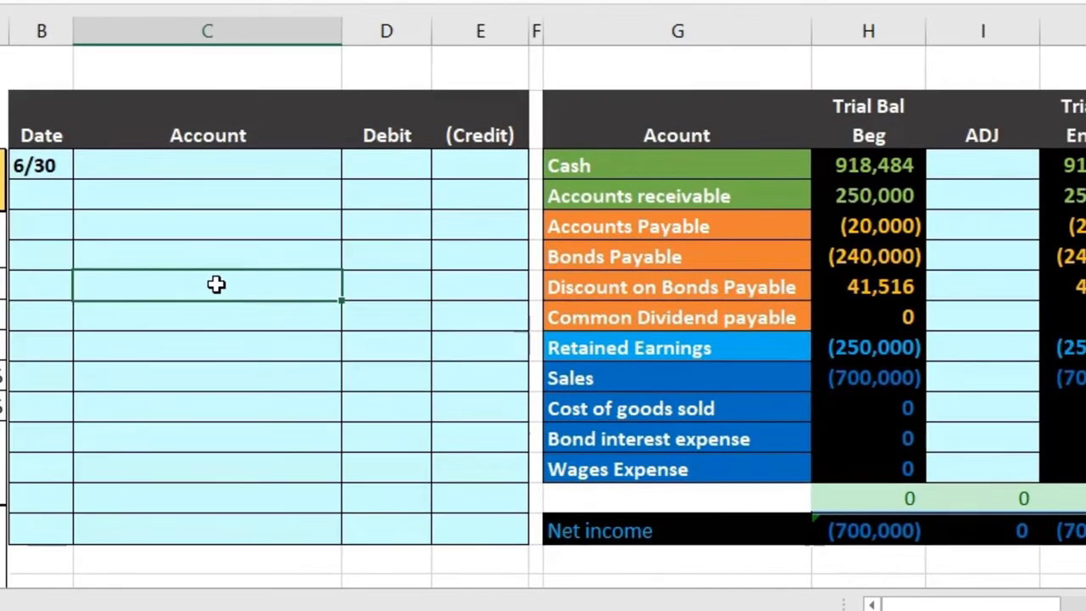
left_click(957, 269)
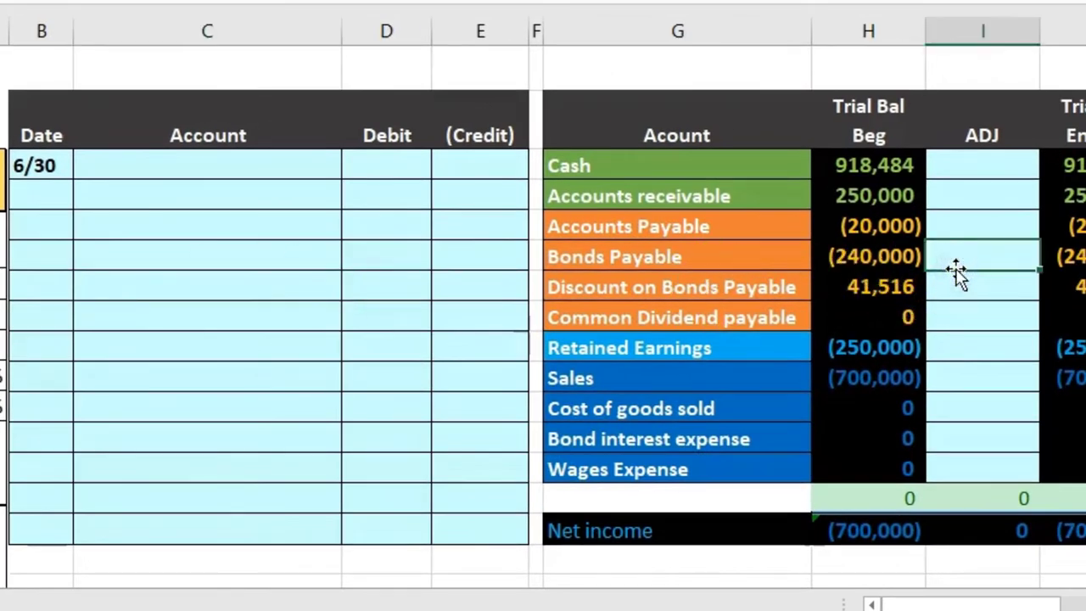
left_click_drag(760, 170, 871, 462)
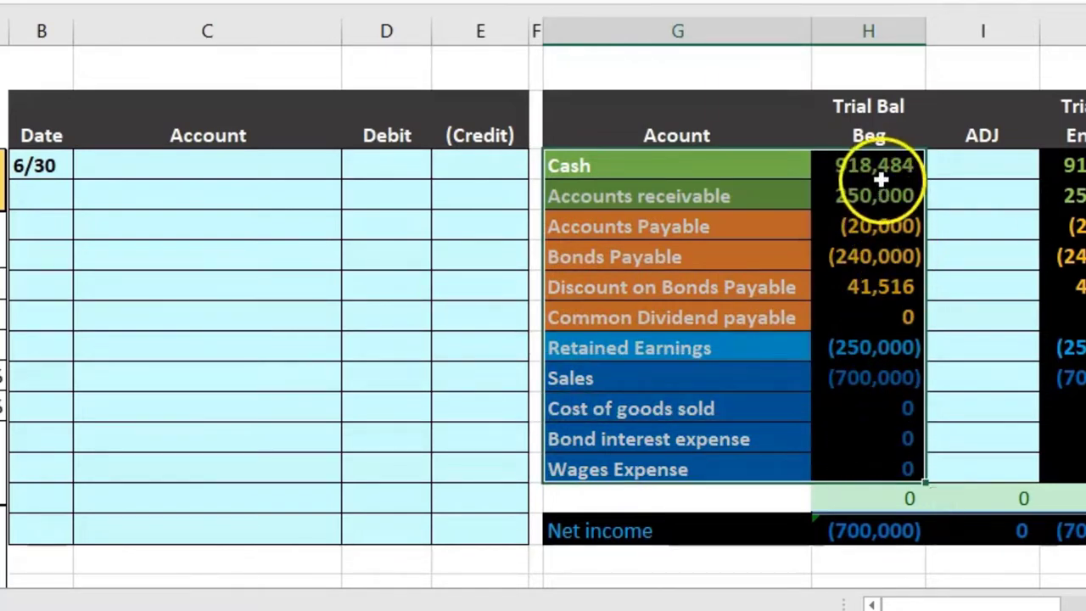
left_click_drag(880, 179, 876, 437)
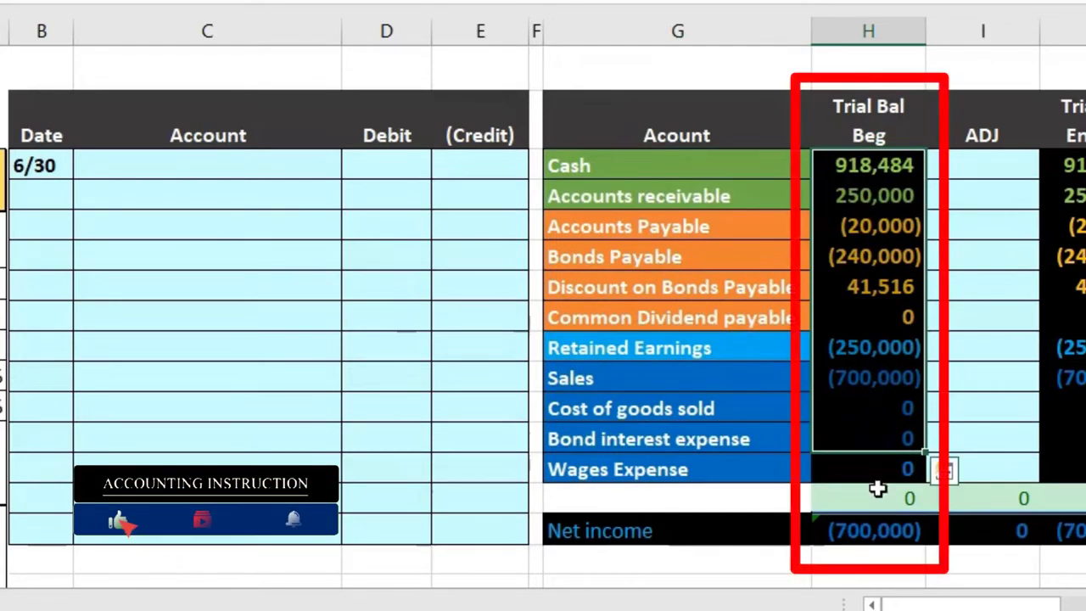
AutoSum the beginning trial balance to 0 and verify net income =SUM(H10:H13) shows (700,000).
left_click(878, 489)
key("alt+equal")
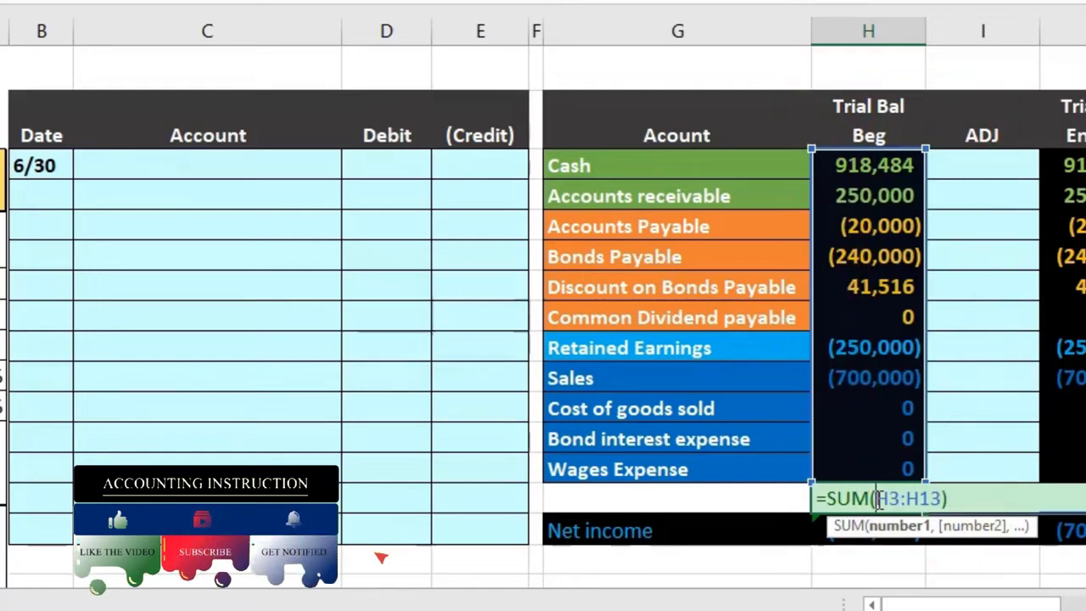
key("Return")
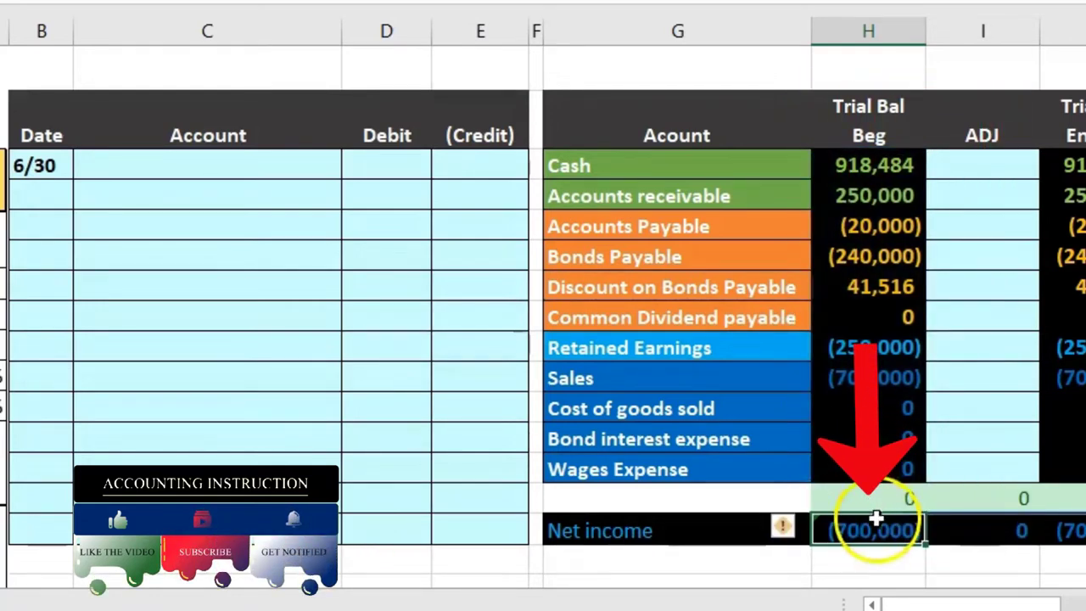
double_click(876, 529)
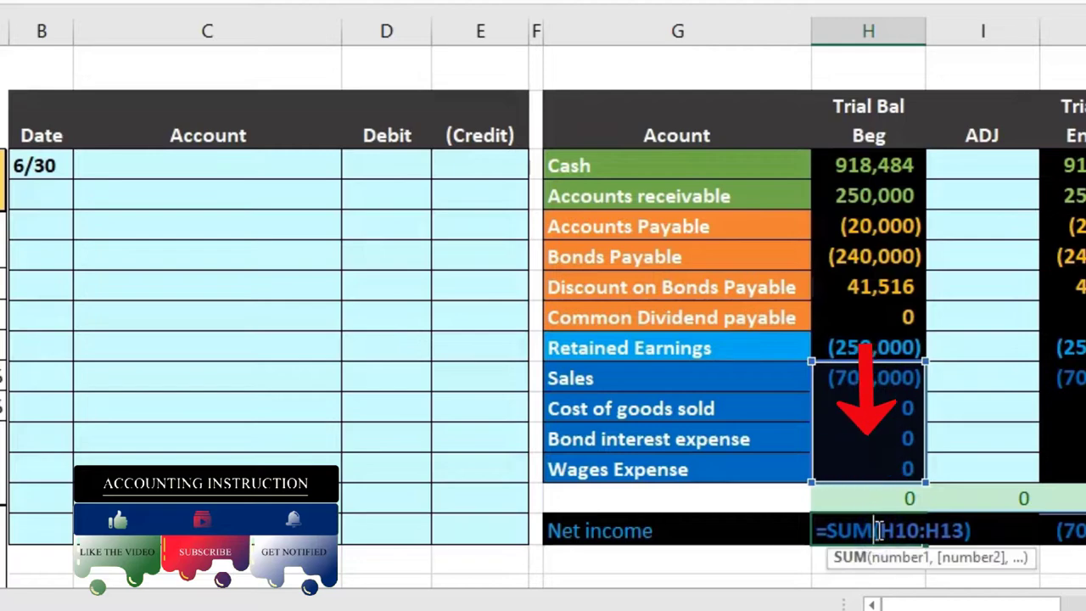
key("Return")
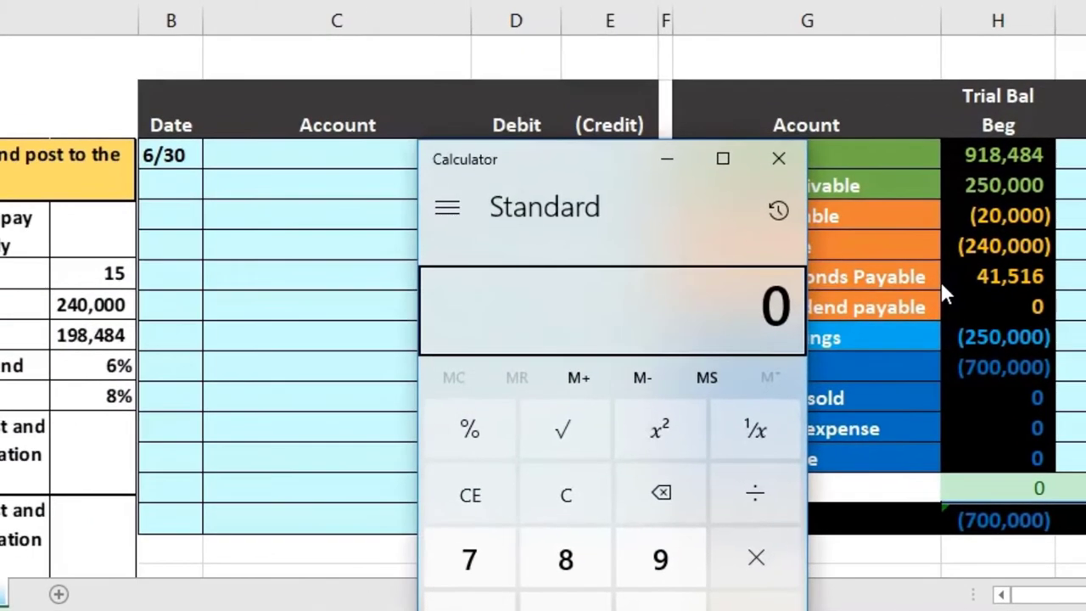
Compute 240,000 − 198,484 = 41,516 in Calculator, then close it.
type("2400000")
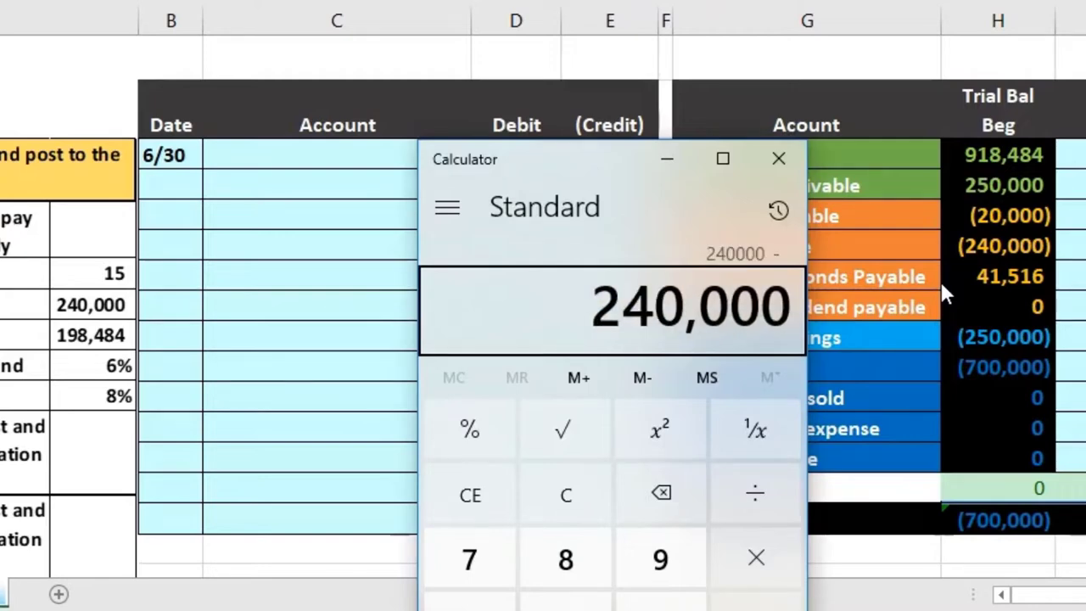
type("198484")
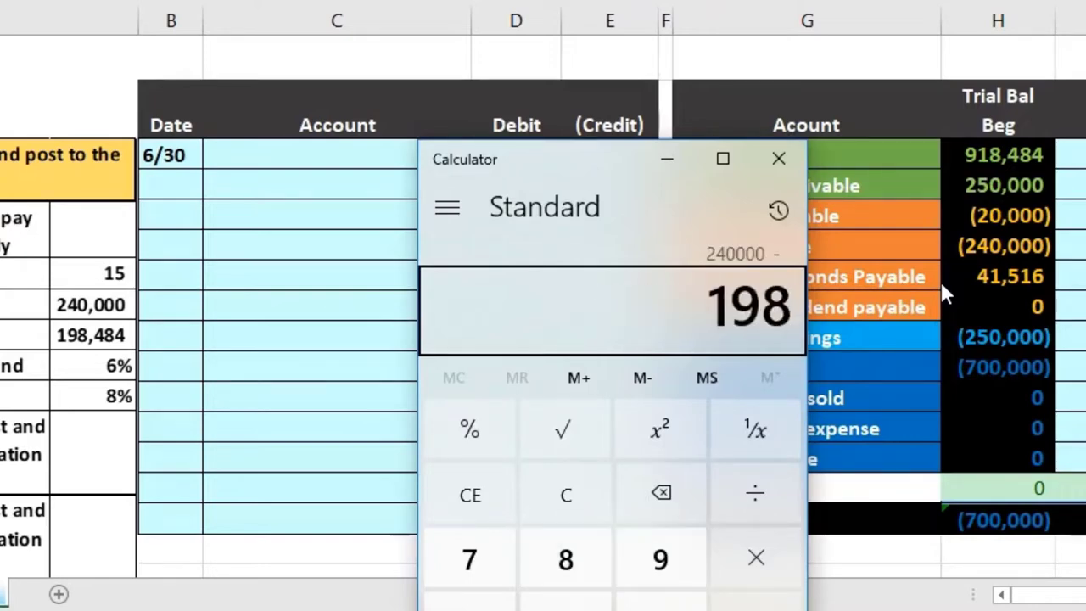
key("Return")
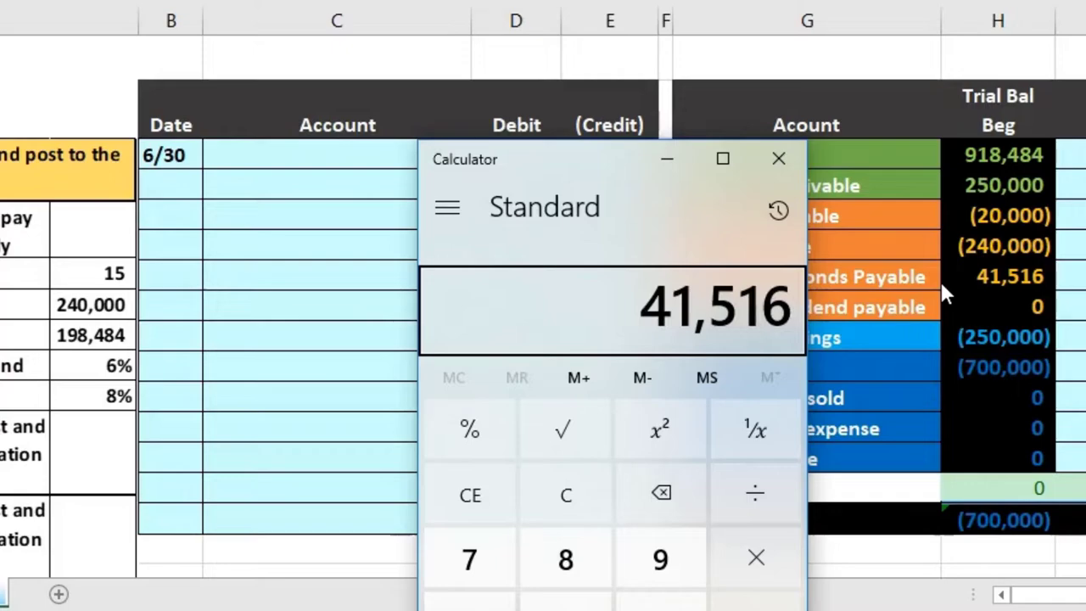
left_click(777, 158)
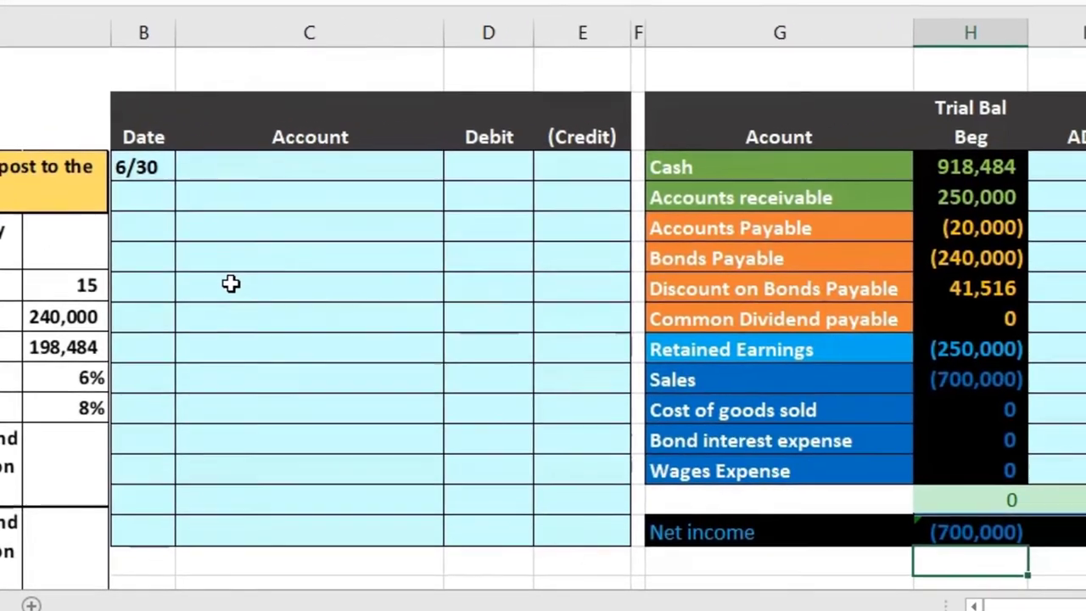
left_click(670, 287)
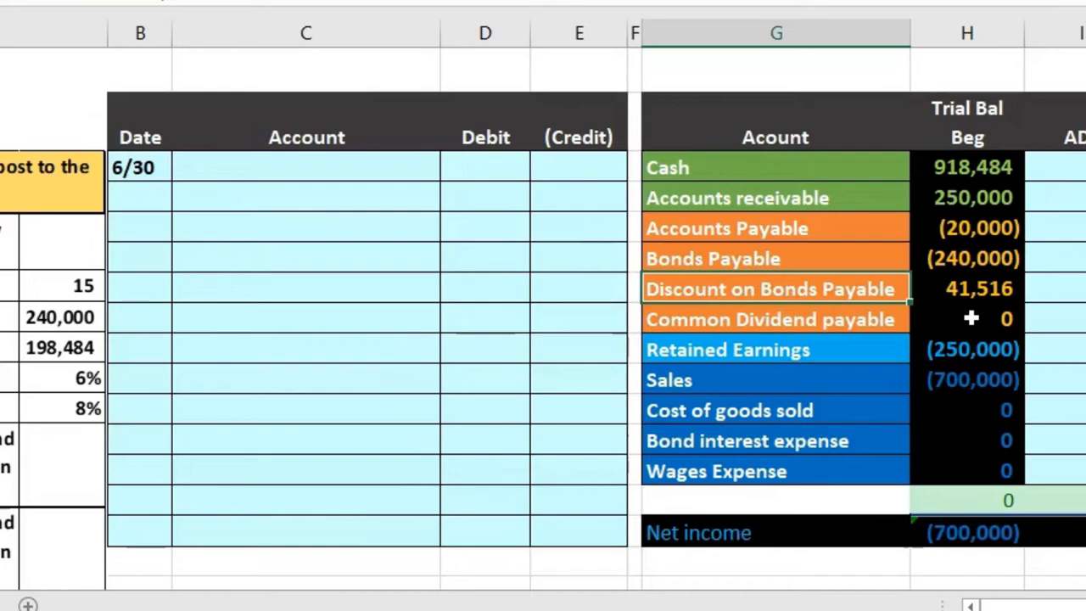
left_click(975, 289)
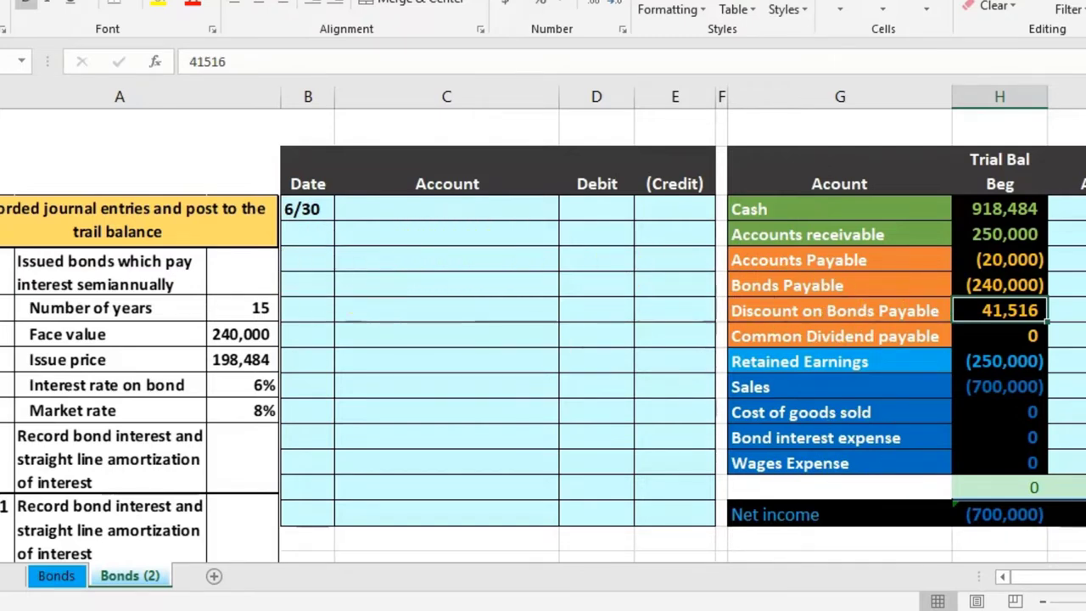
Scroll right to bring the straight line amortization table in columns L–O into view.
scroll(543, 340, "right", 6)
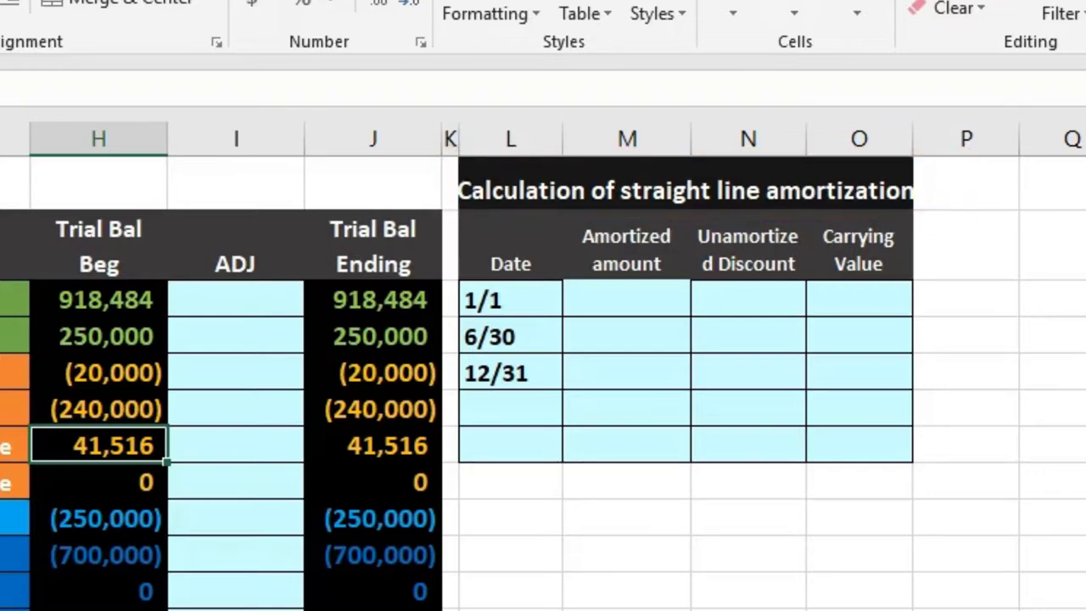
Link the 1/1 unamortized discount in N3 to the trial balance discount H7, showing 41,516.
left_click(751, 291)
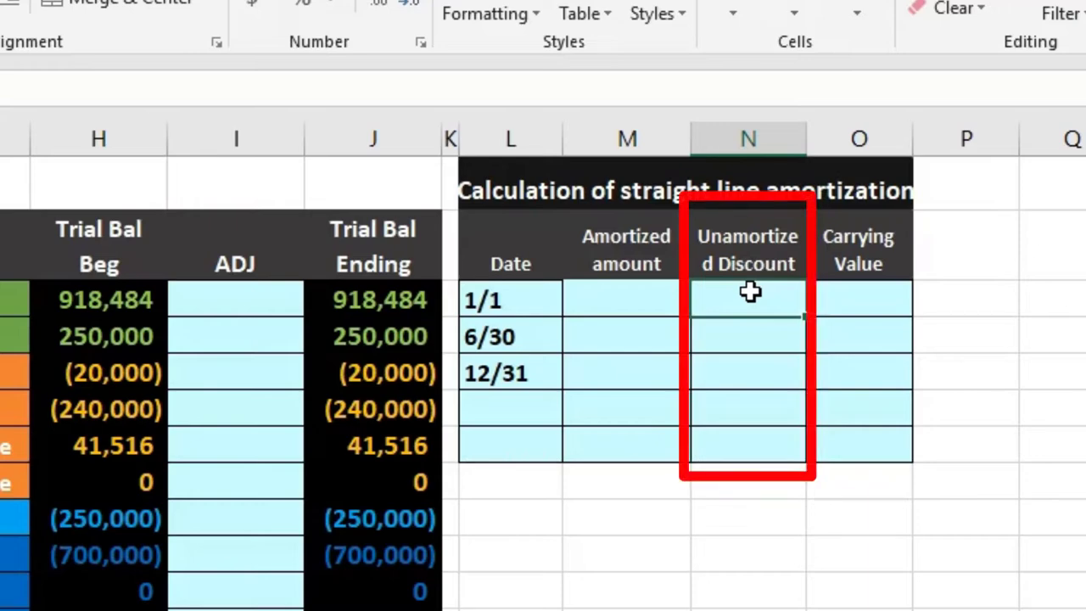
type("=")
left_click(145, 446)
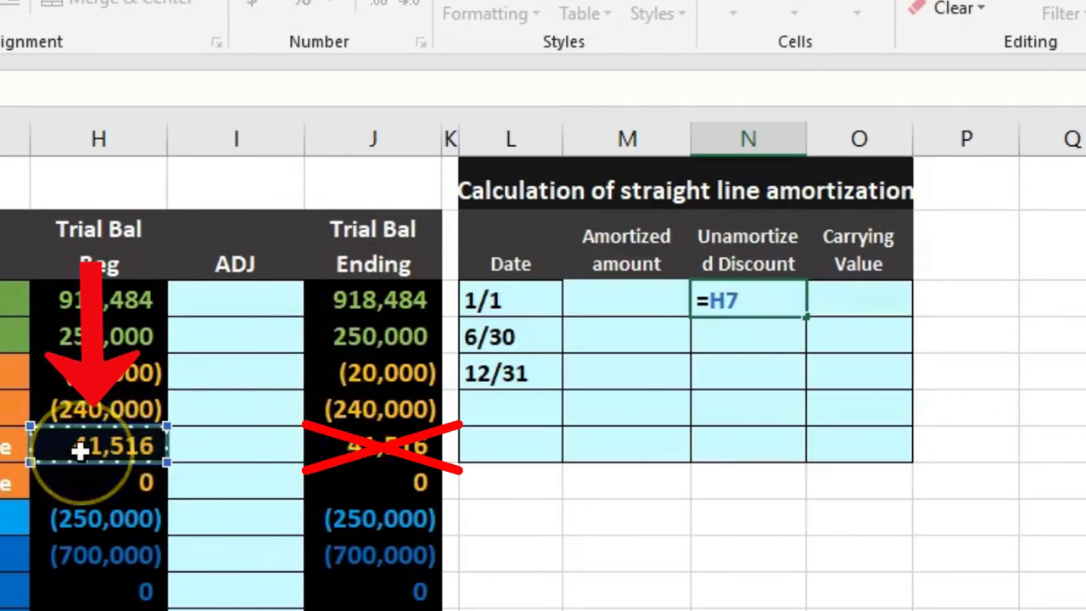
key("Return")
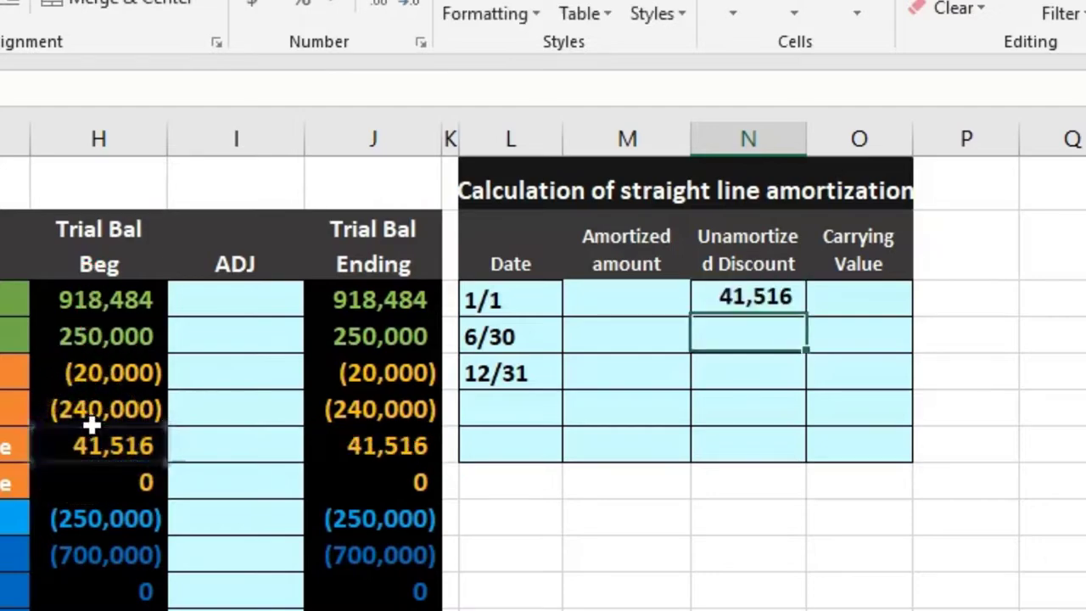
key("Up")
key("Right")
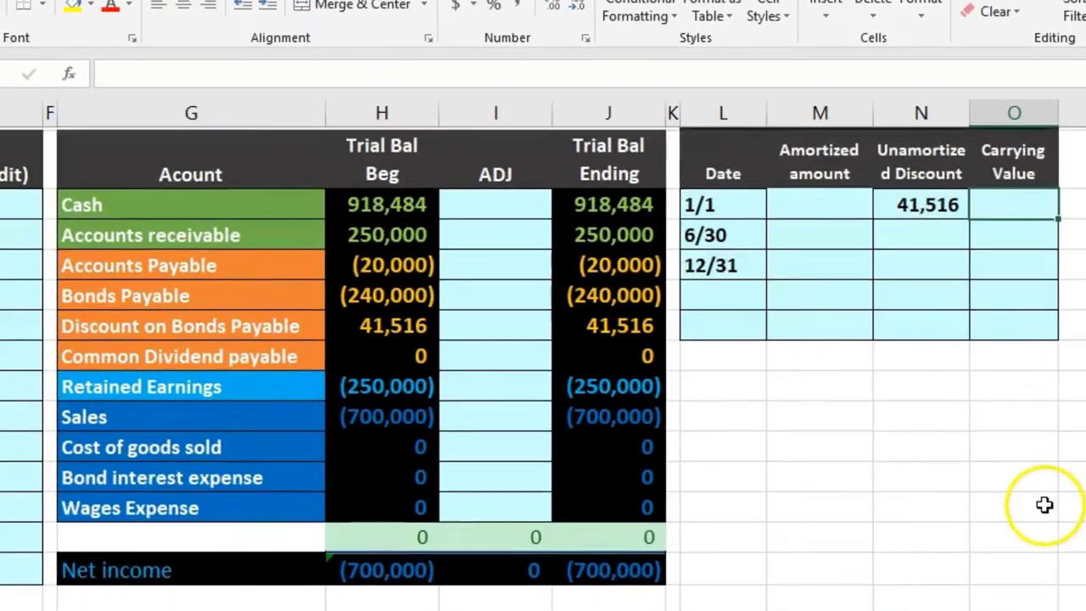
scroll(1044, 505, "up", 1)
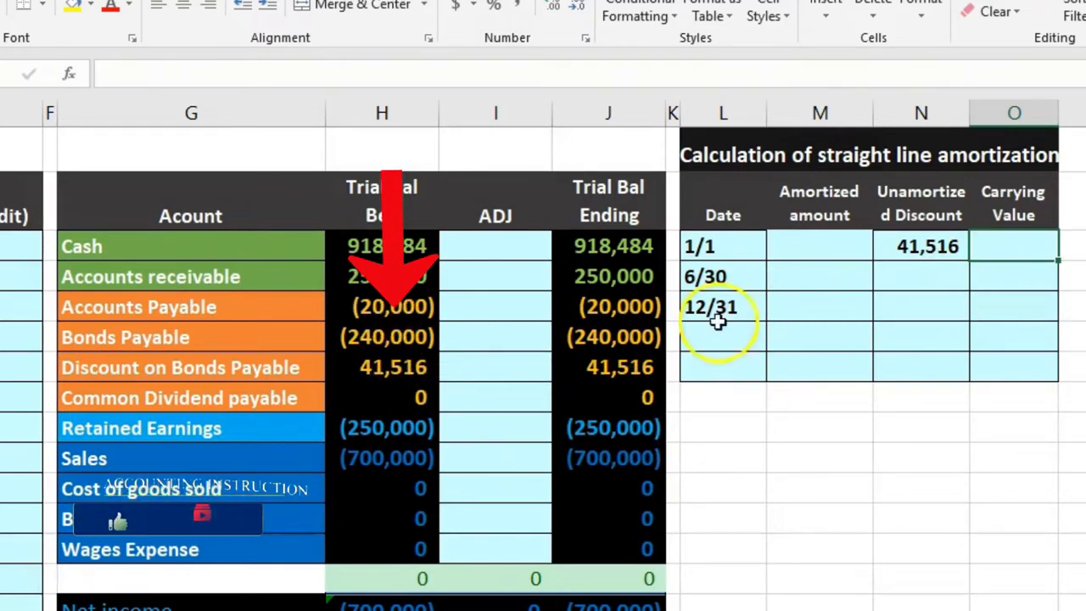
type("-")
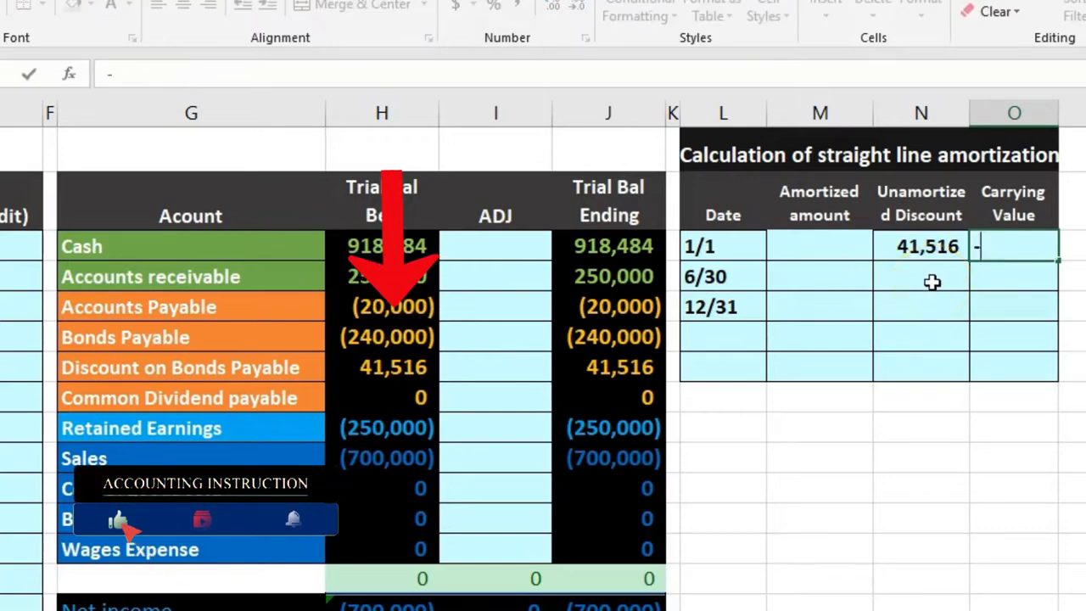
left_click(387, 336)
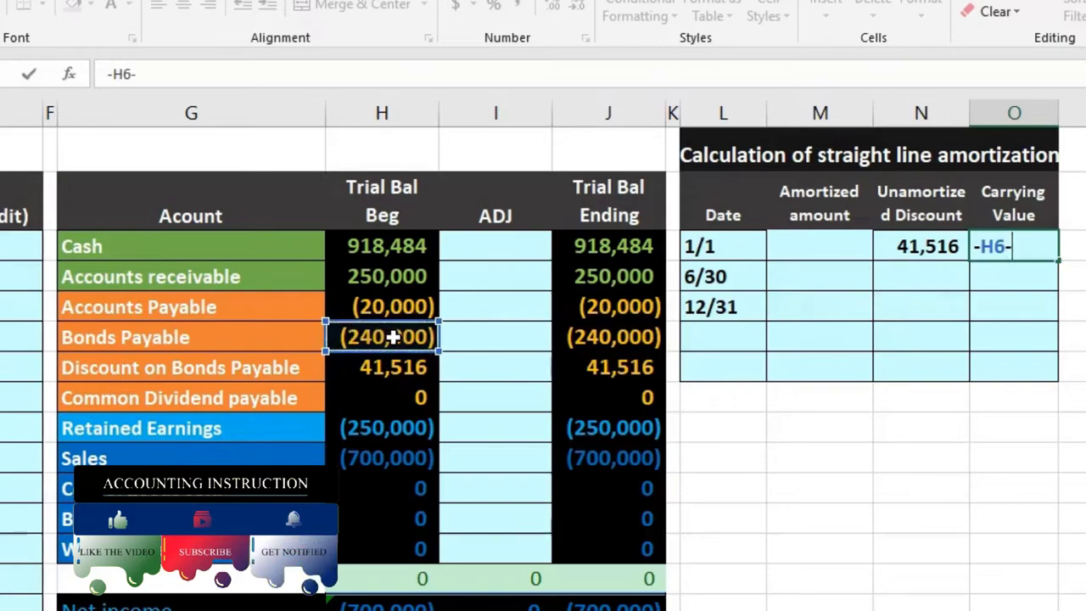
left_click(904, 246)
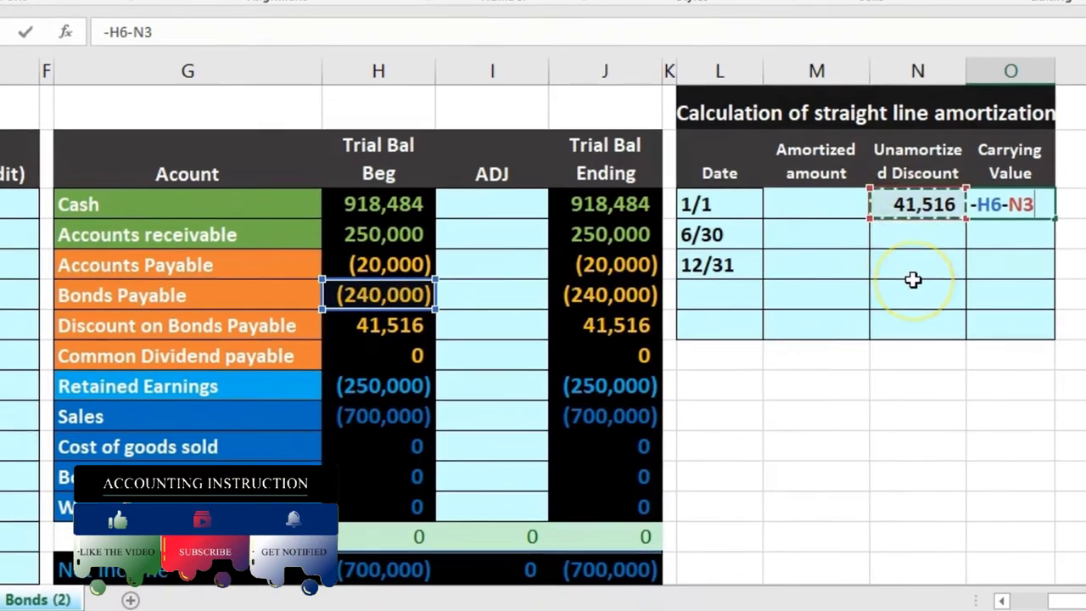
key("Return")
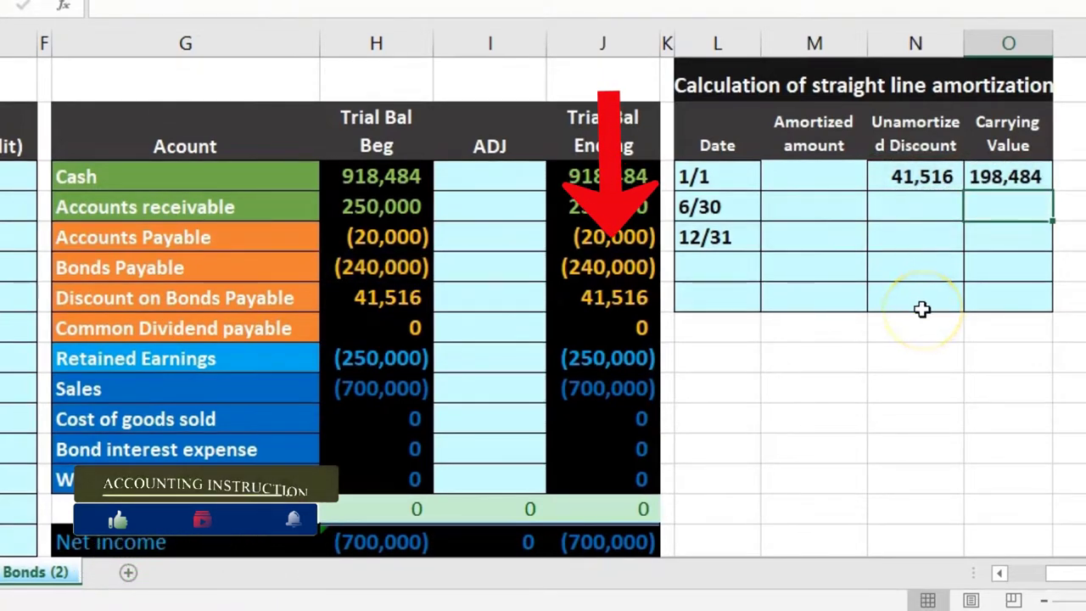
key("Left")
key("Left")
key("Left")
key("Left")
key("Left")
key("Down")
key("Down")
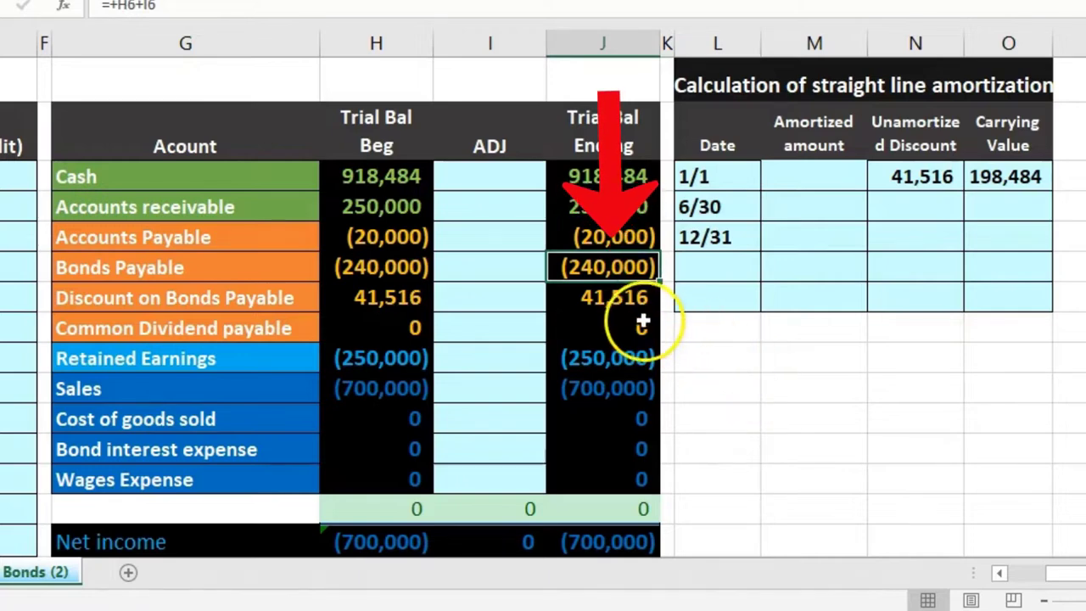
left_click(625, 297)
left_click_drag(609, 268, 611, 299)
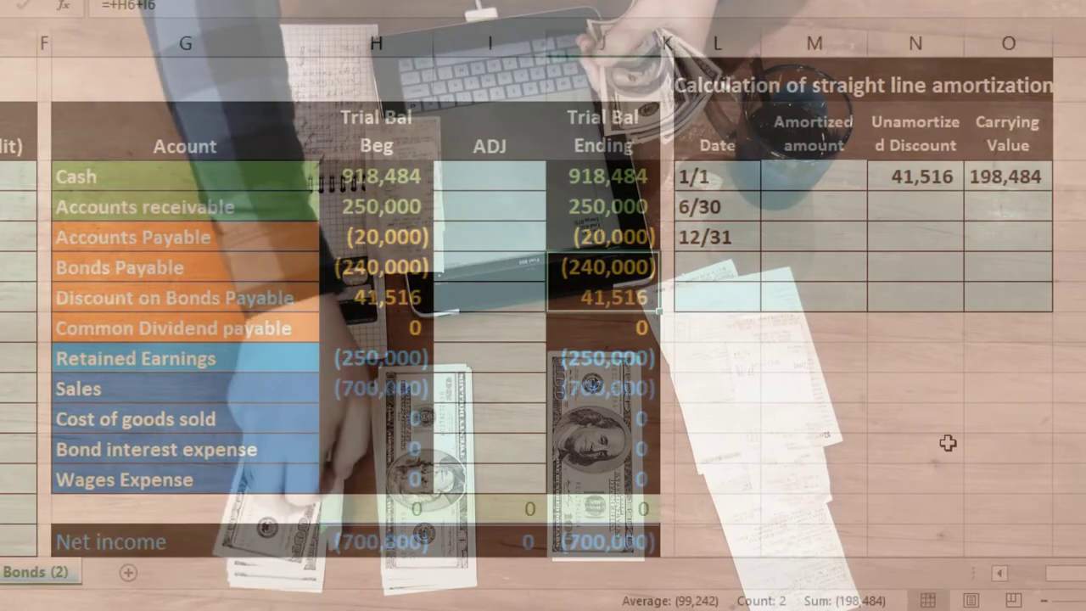
Enter =N3/30 in M4 so the 6/30 amortized amount shows 1,384.
left_click(980, 316)
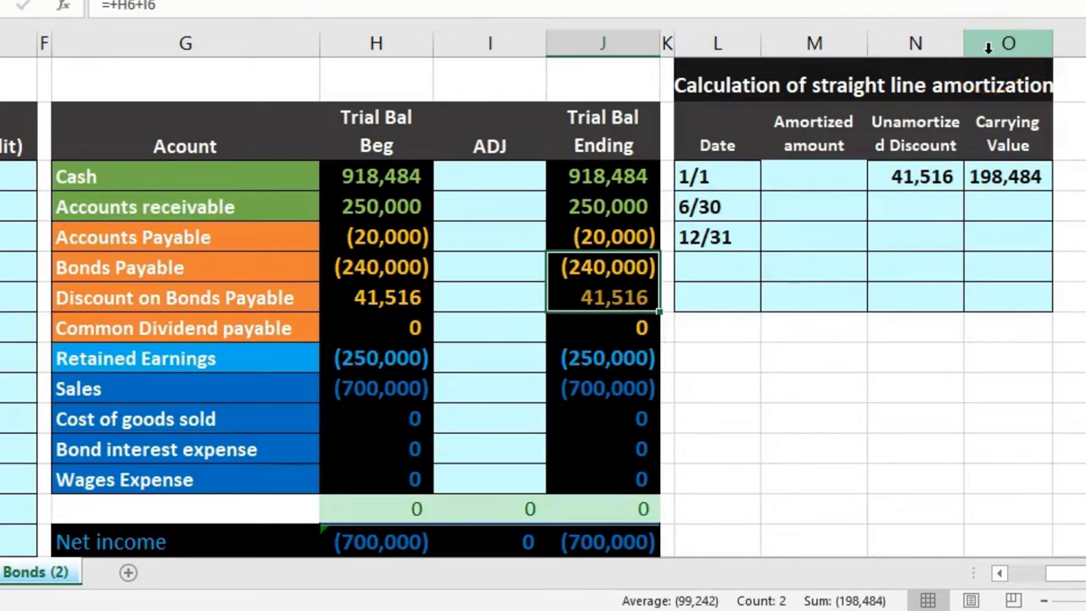
left_click(832, 209)
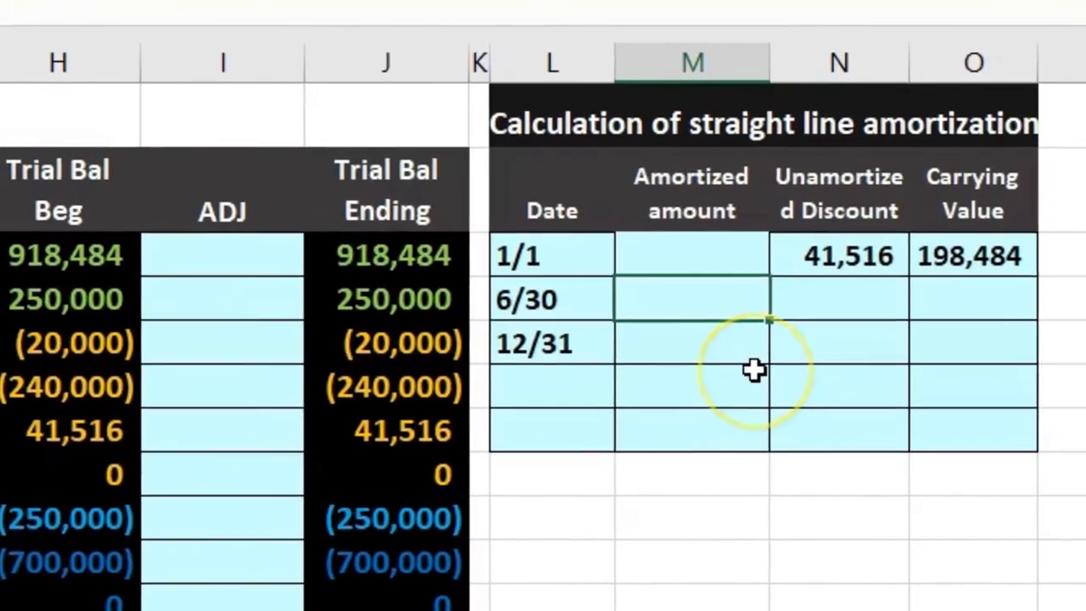
type("=")
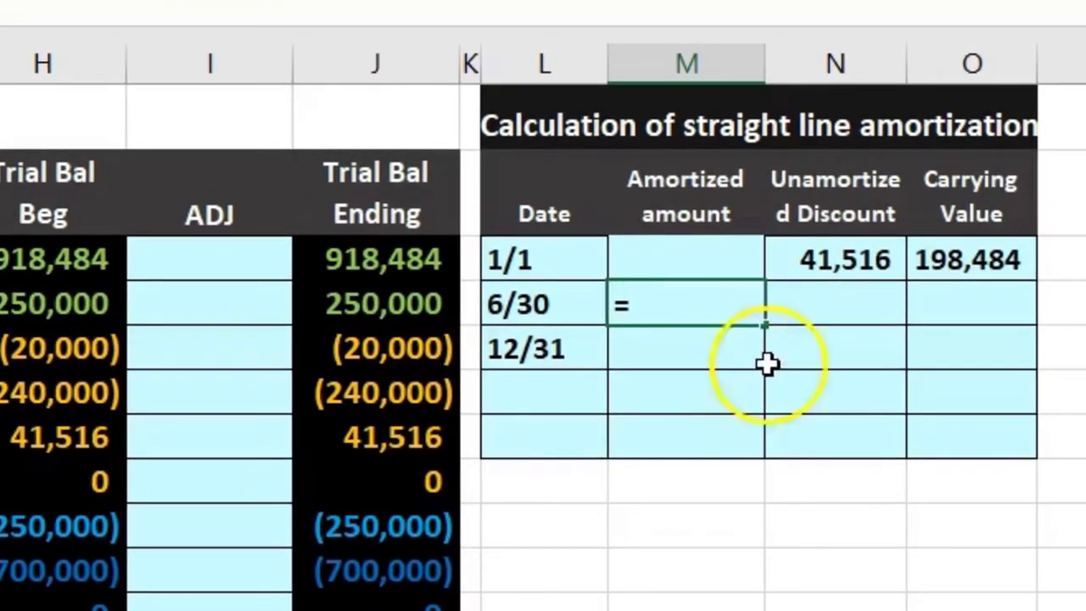
left_click(836, 260)
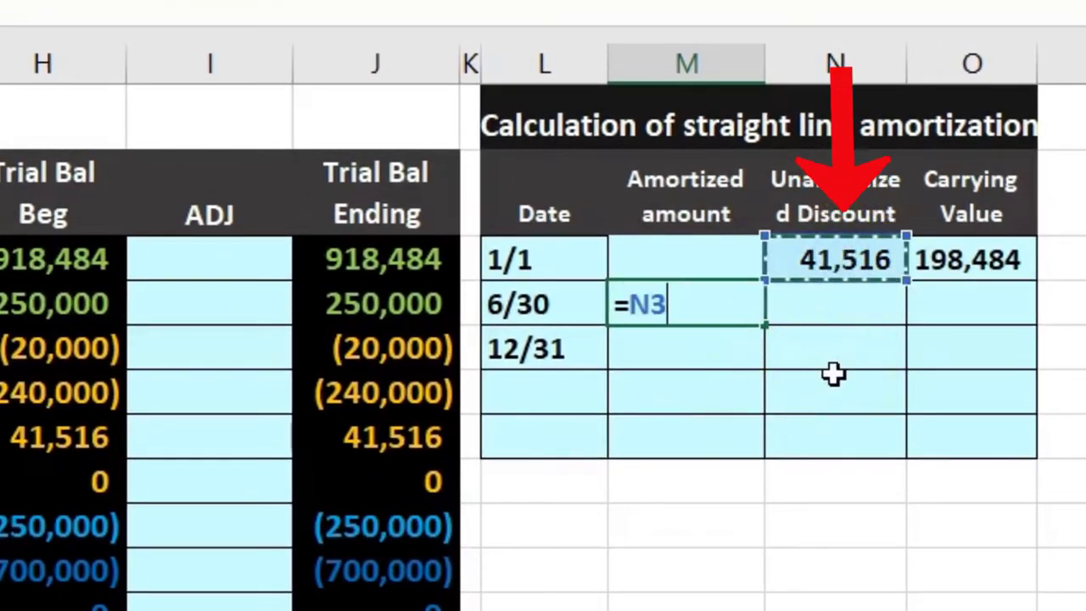
type("/3")
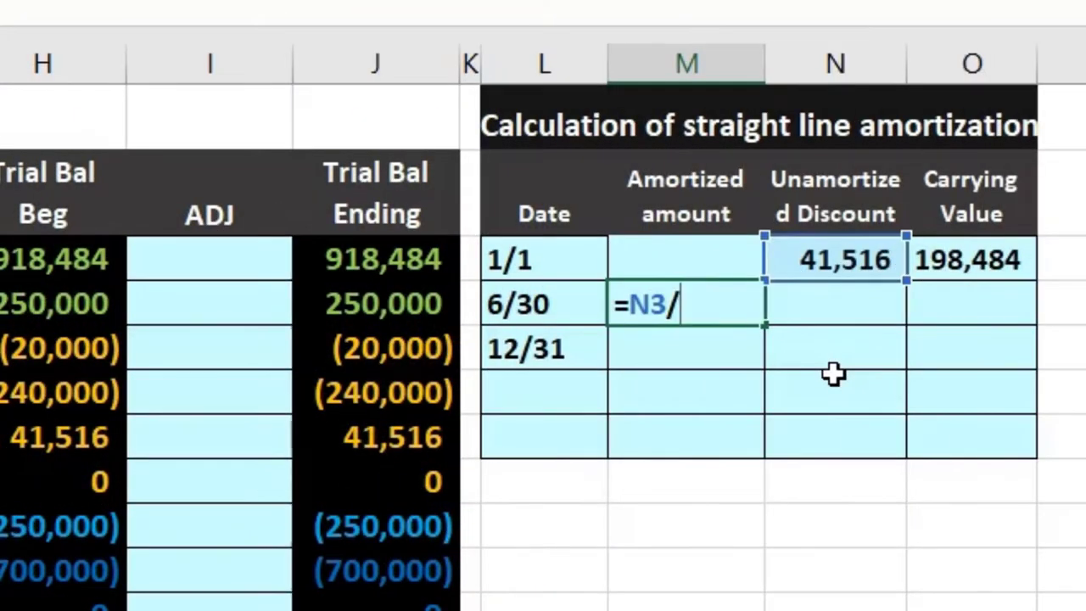
key("Return")
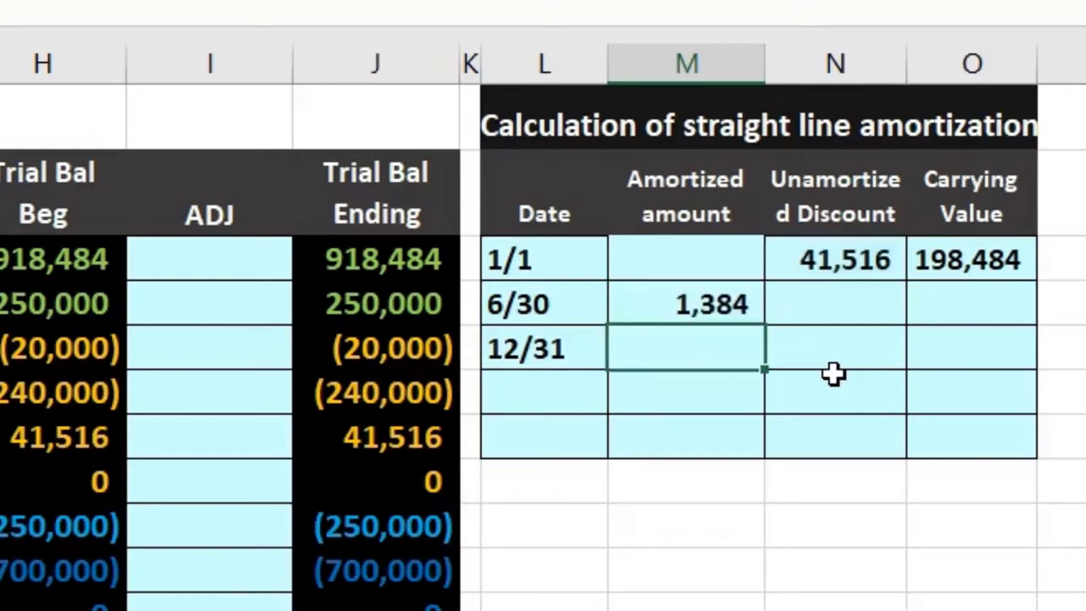
key("XF86Calculator")
left_click(85, 393)
In Calculator, divide 41,516 by 15 and then by 2 for the six-month amount.
left_click(106, 173)
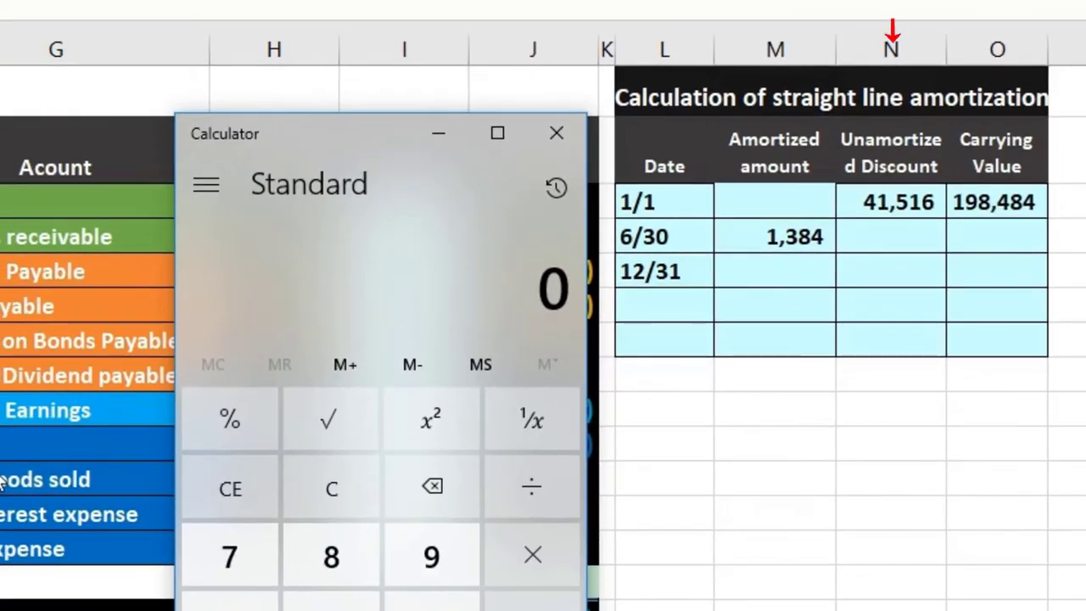
type("41516")
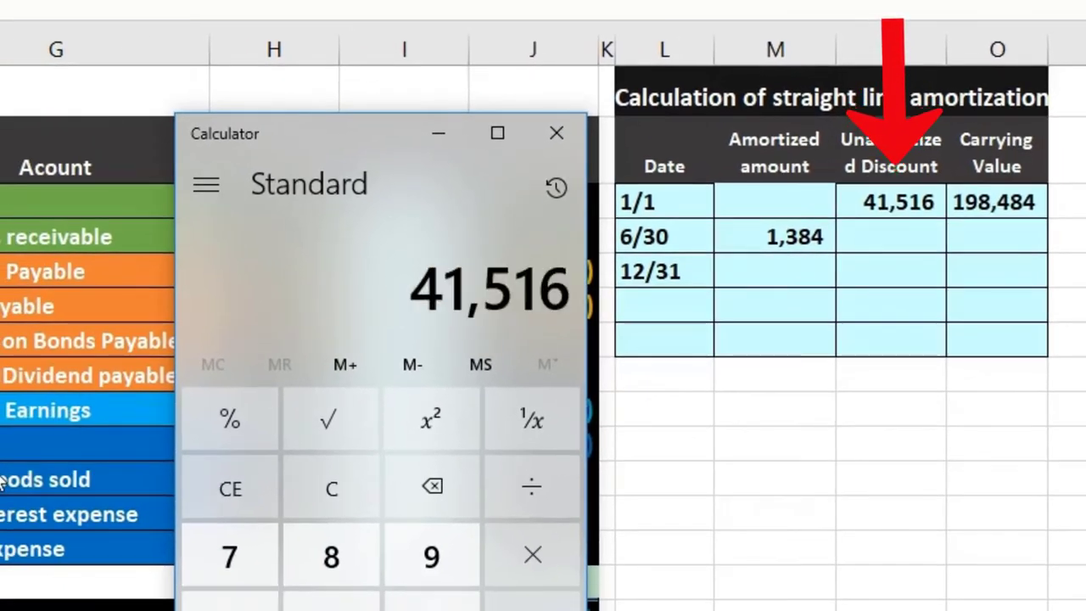
key("slash")
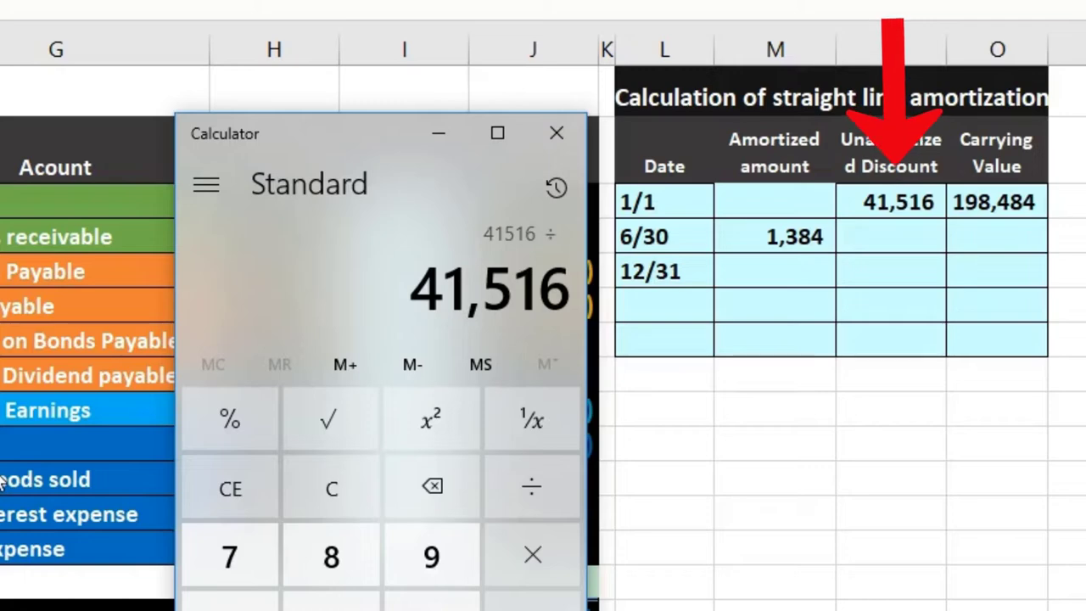
type("15")
key("Return")
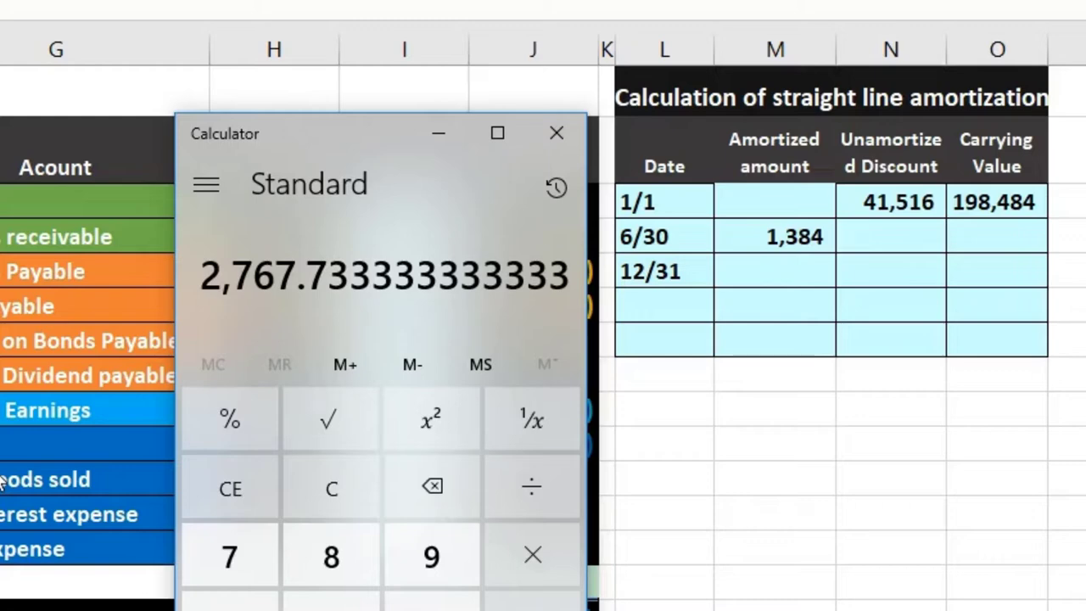
type("2")
key("Return")
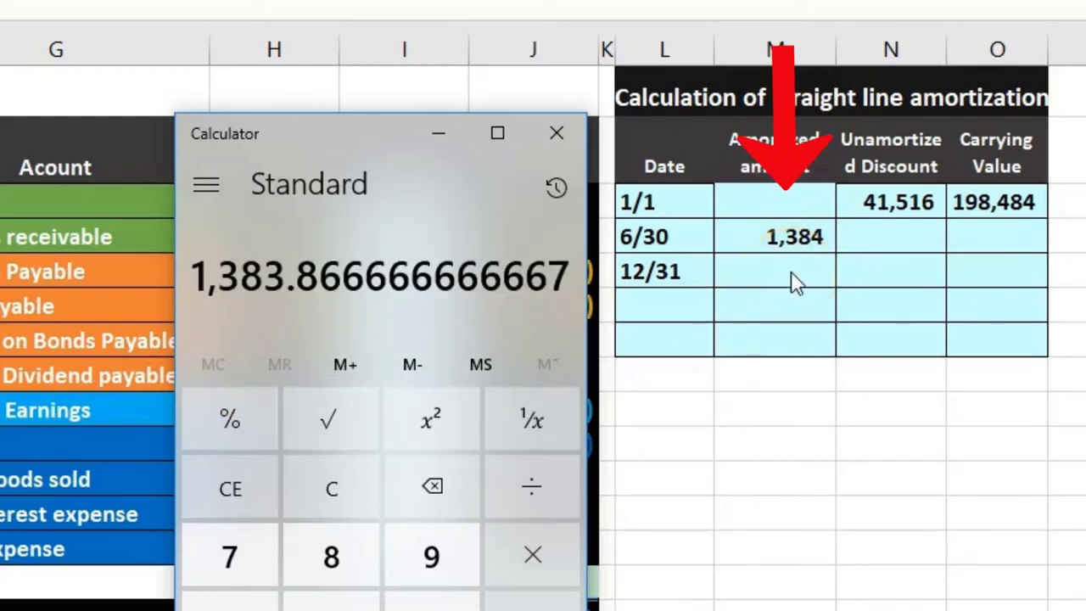
Compute 41,516 ÷ 30 = 1,383.87 and close Calculator.
left_click(345, 489)
type("415")
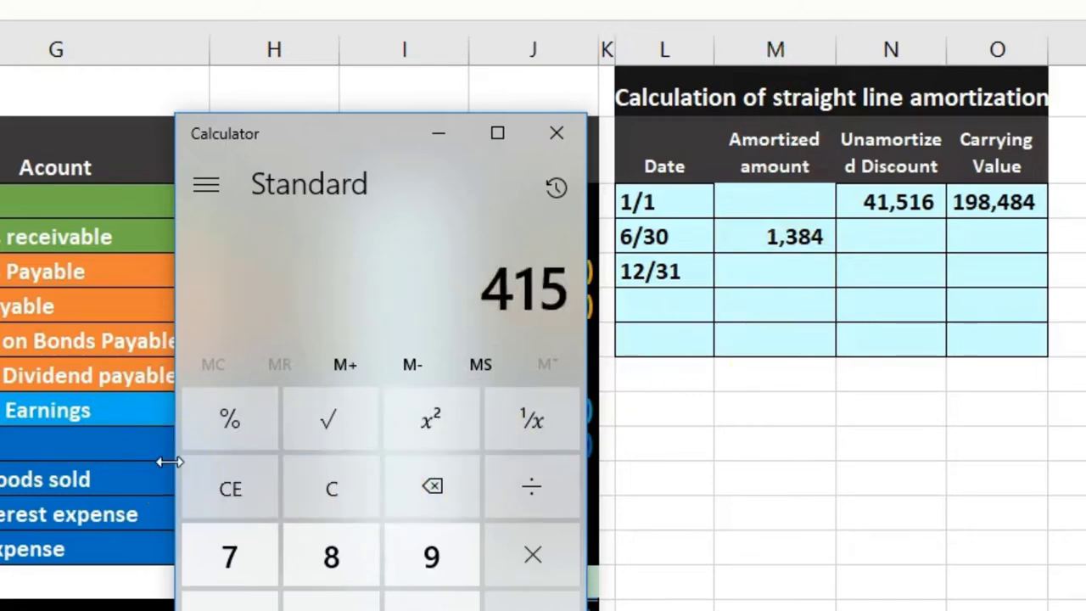
type("16")
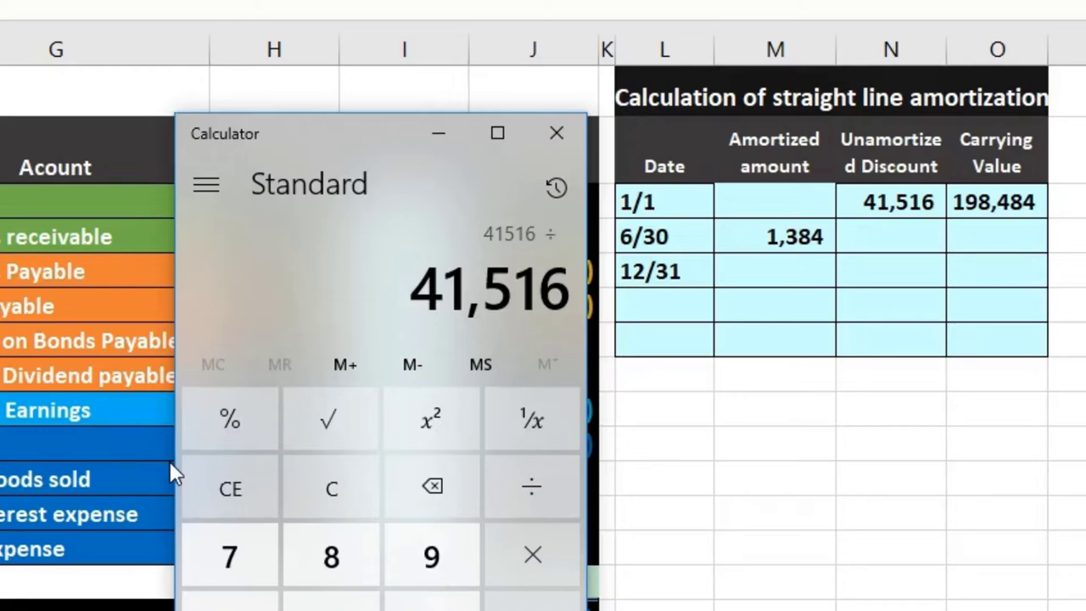
type("30")
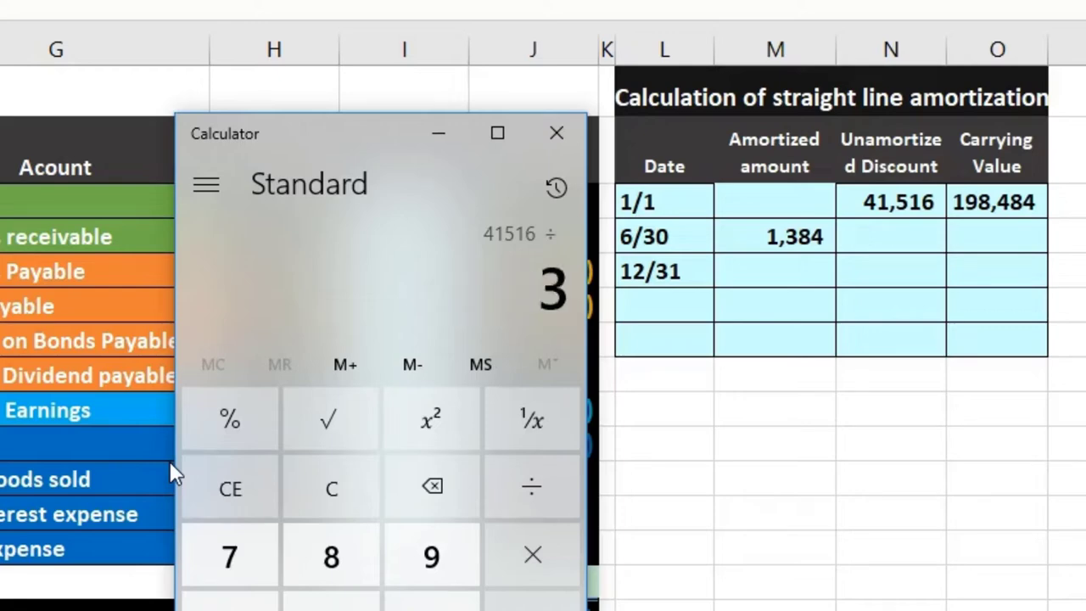
key("Return")
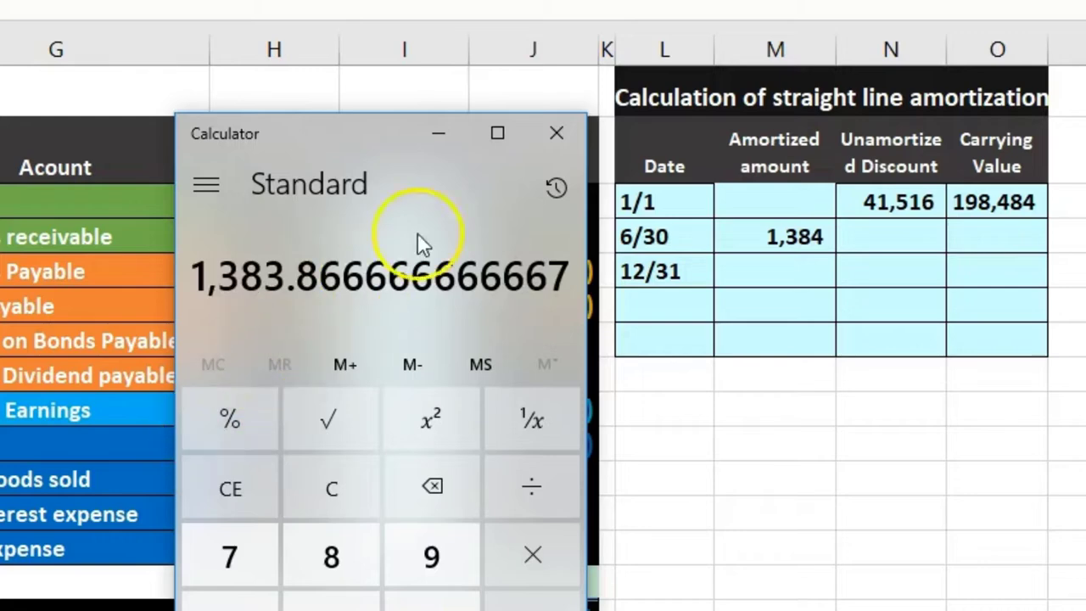
left_click(559, 133)
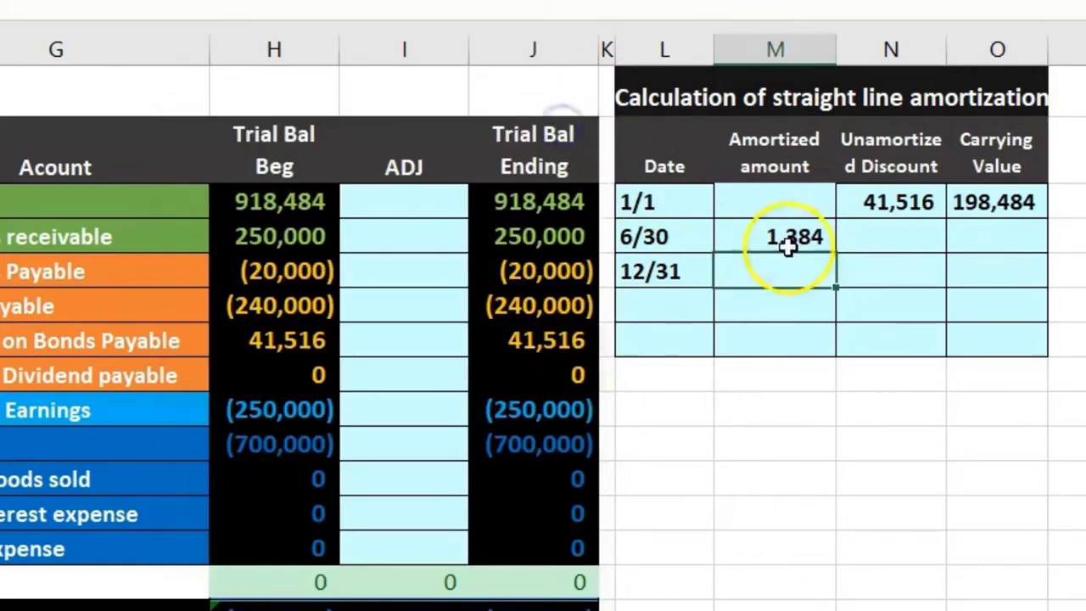
Set N4 to =N3-M4 so the 6/30 unamortized discount shows 40,132.
left_click(873, 245)
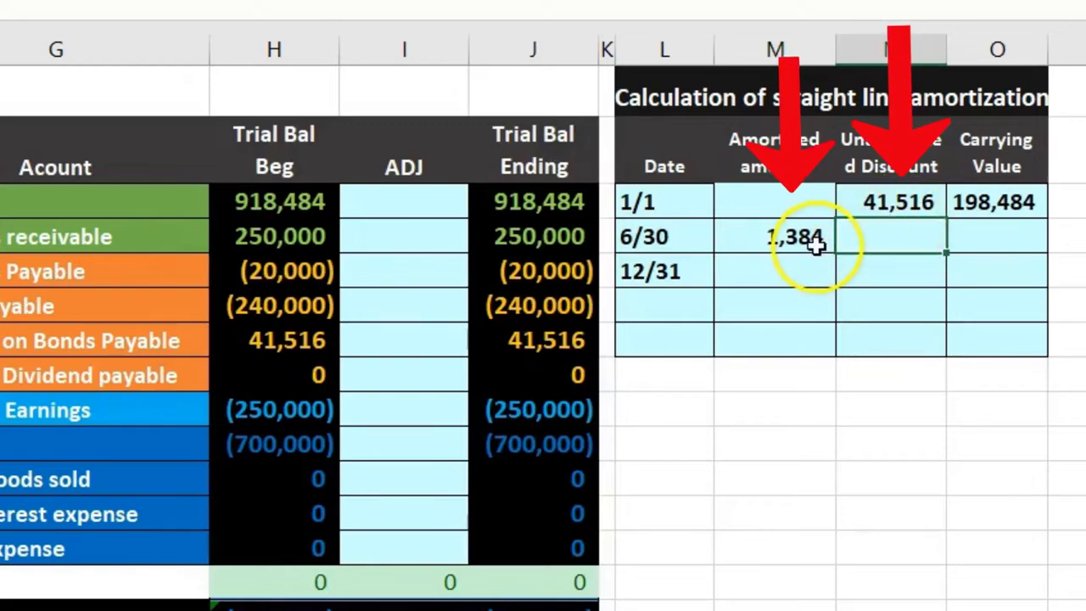
type("=N3-")
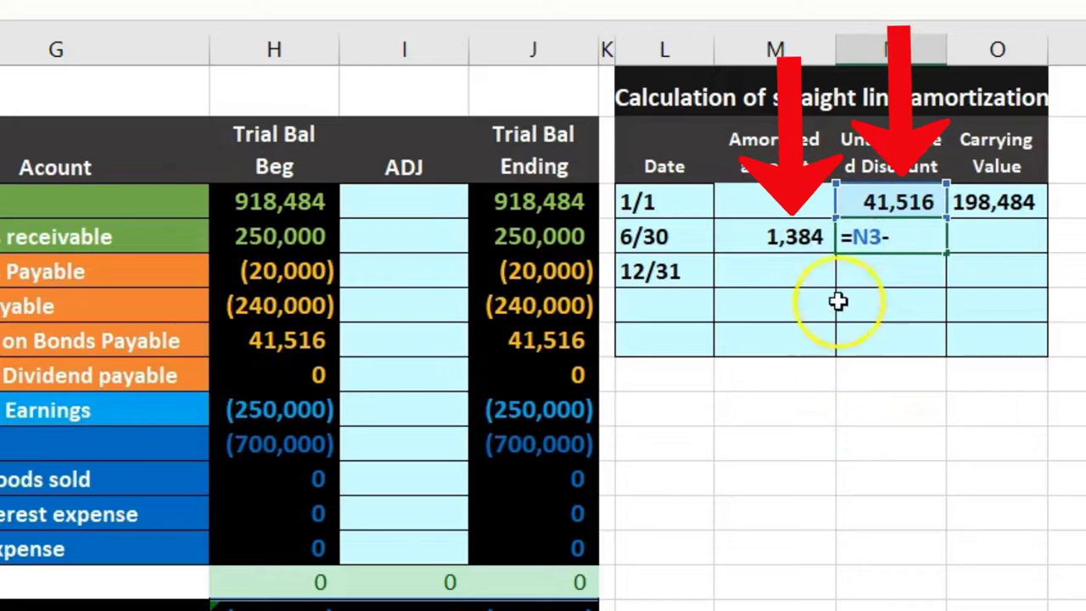
left_click(790, 242)
key("Return")
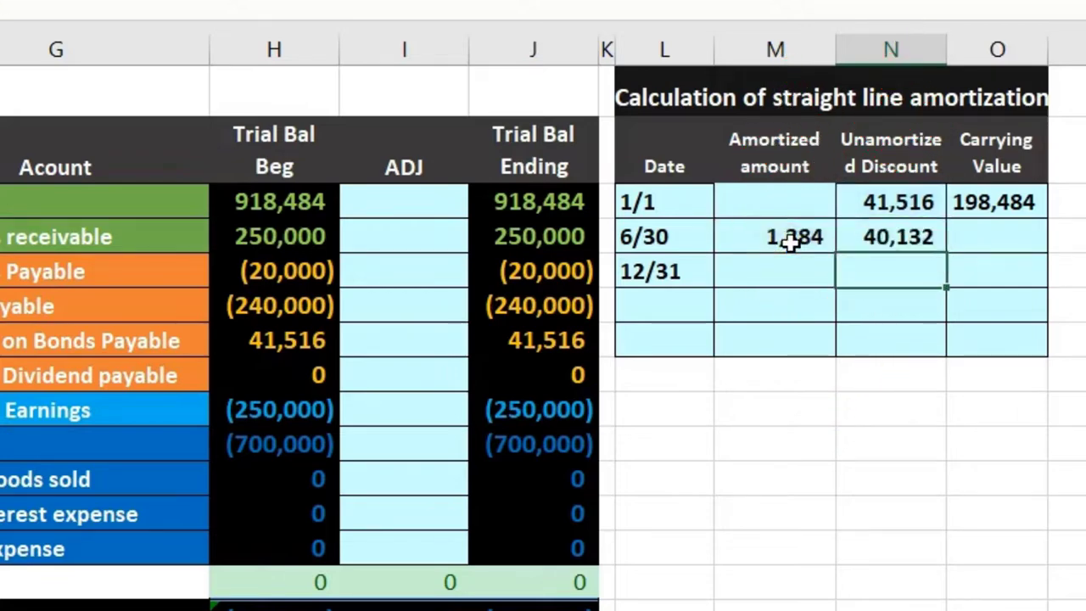
key("Right")
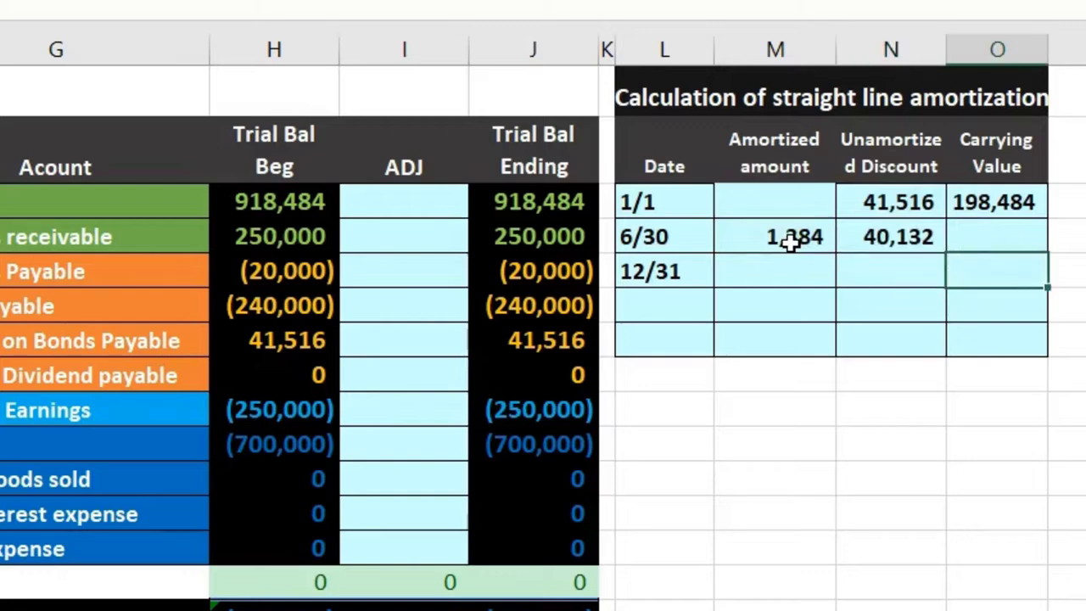
left_click(982, 239)
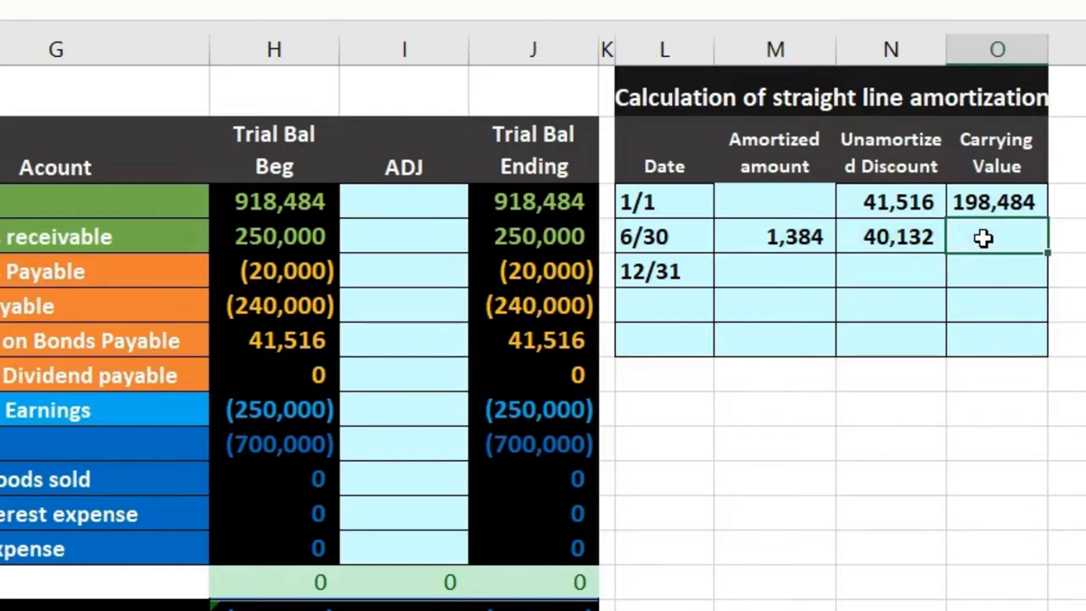
Build the 6/30 carrying value in O4 as negative bonds payable less the 6/30 unamortized discount.
left_click(912, 234)
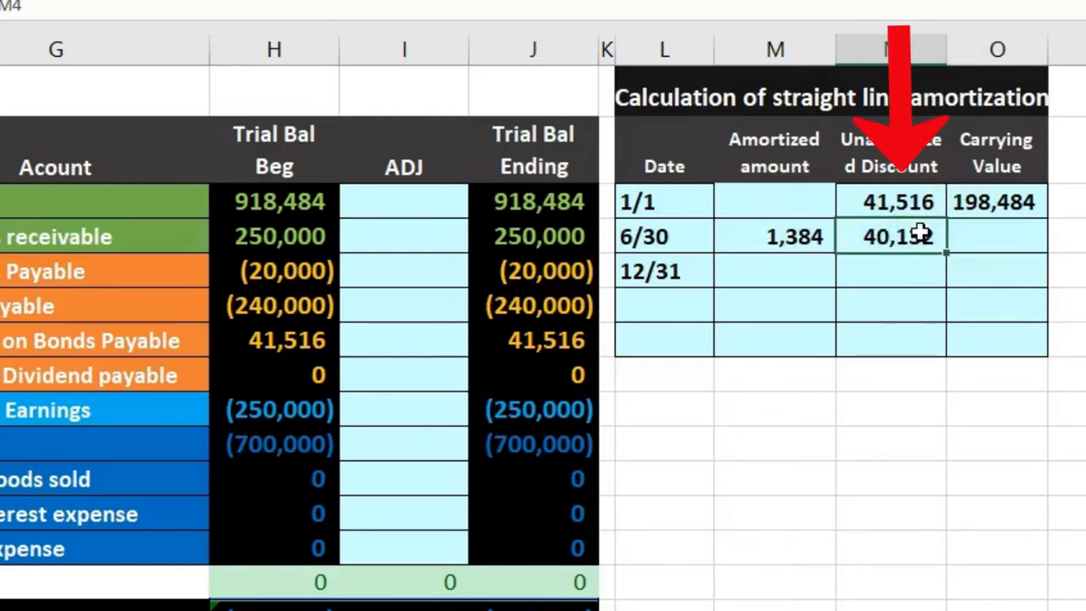
left_click(975, 248)
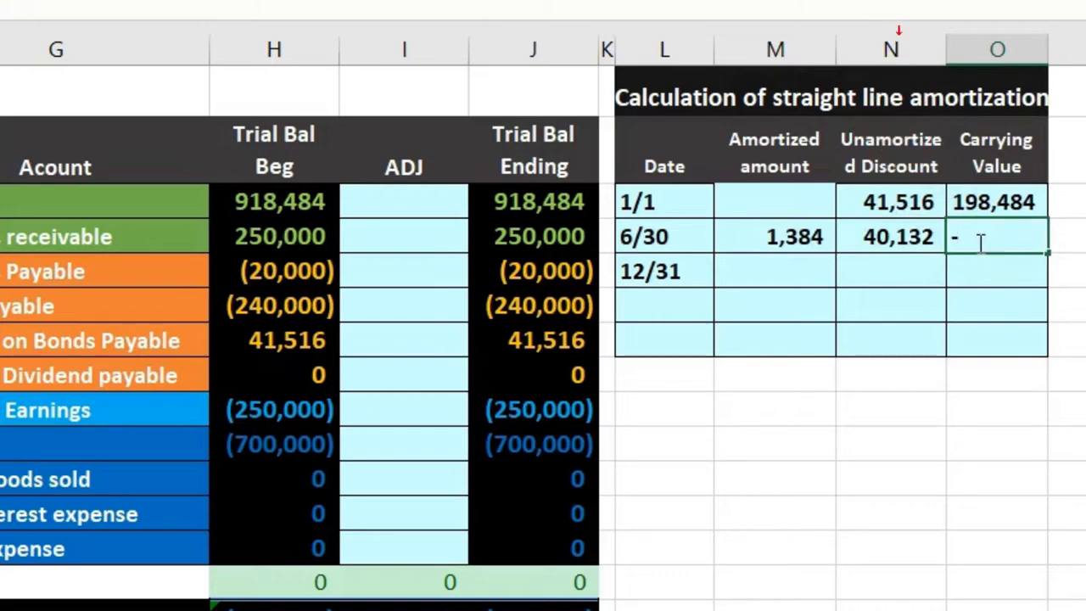
type("-")
left_click(280, 311)
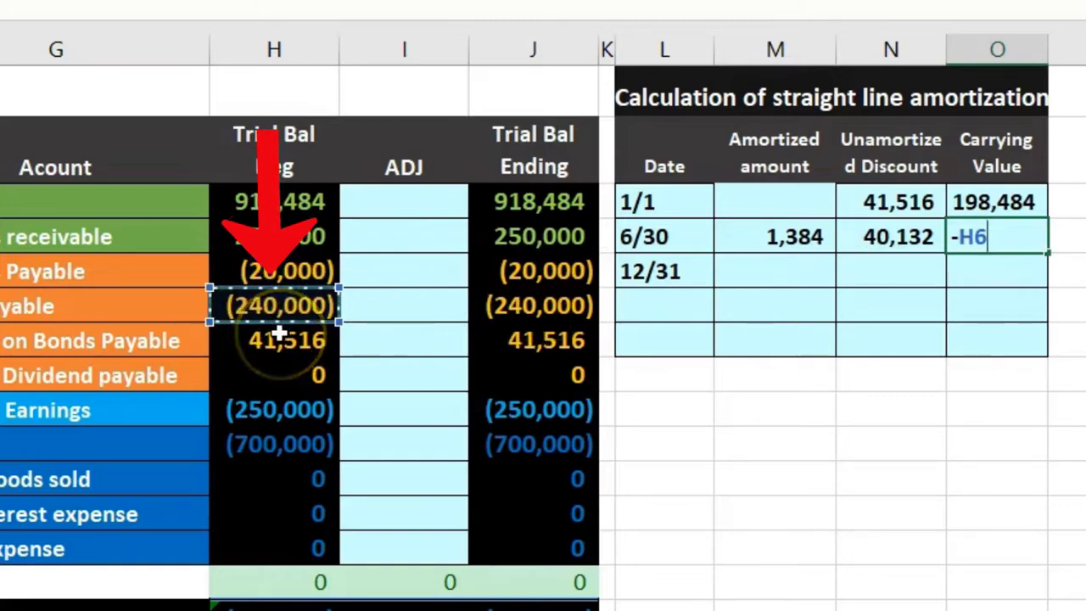
type("-")
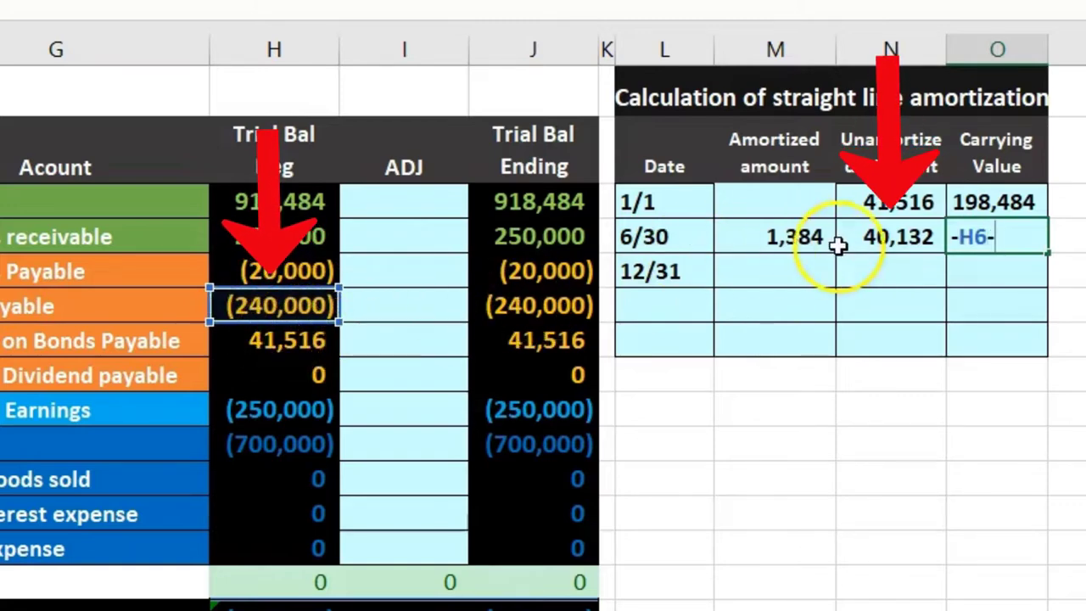
left_click(879, 241)
key("Return")
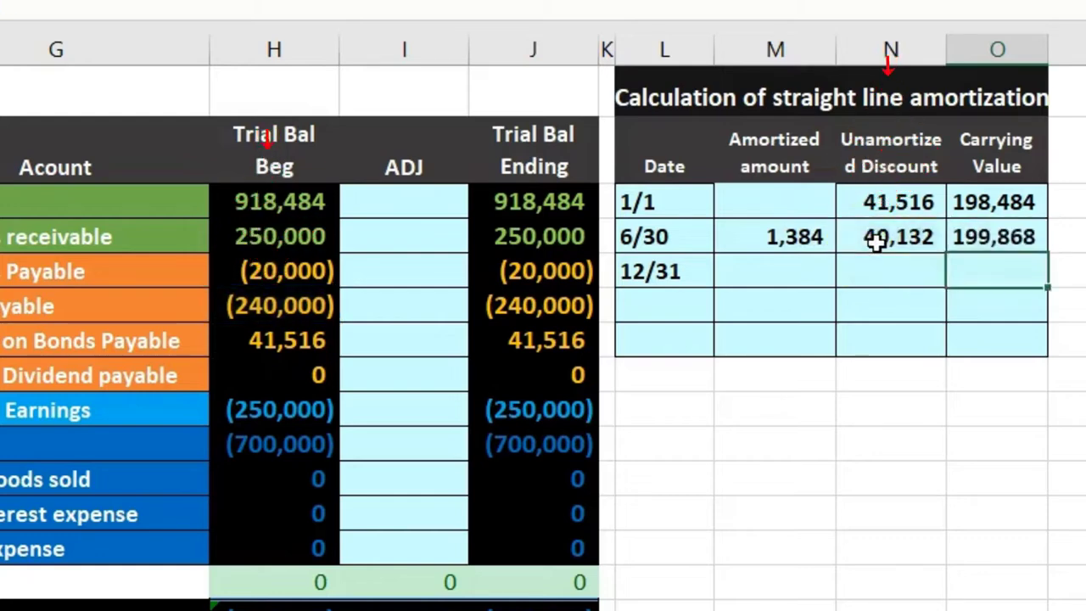
Check the 1/1 carrying value formula and re-enter O4 as =-H6-N4, showing 199,868.
double_click(1018, 203)
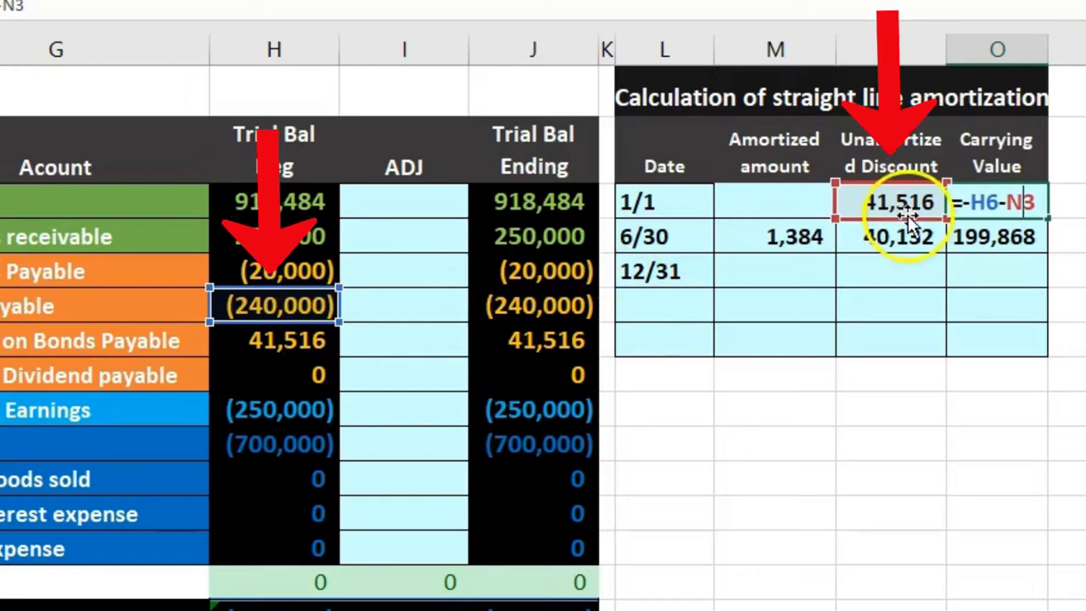
key("Return")
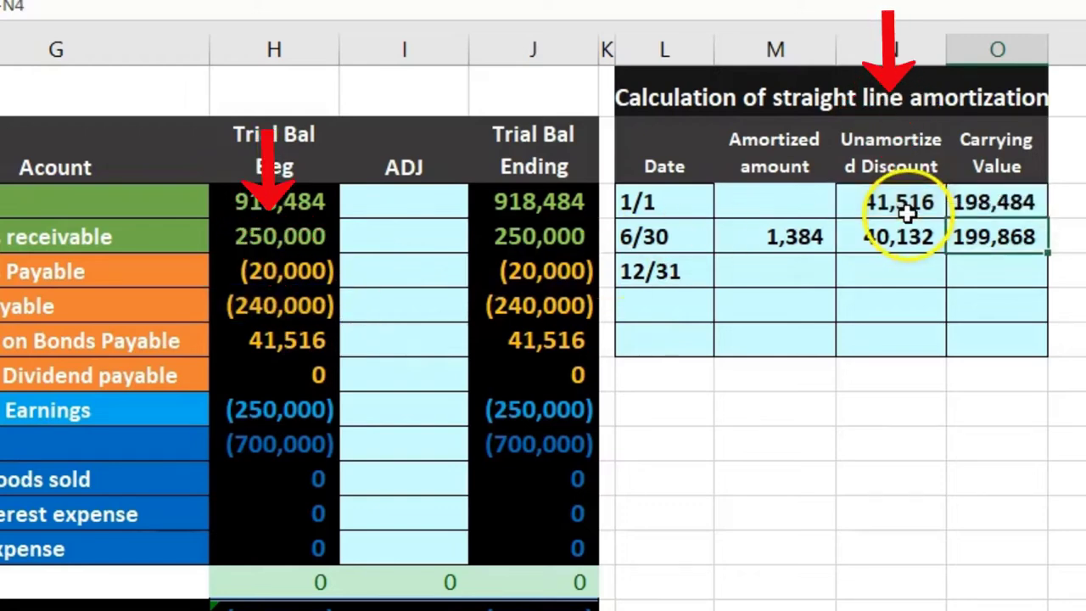
double_click(1023, 231)
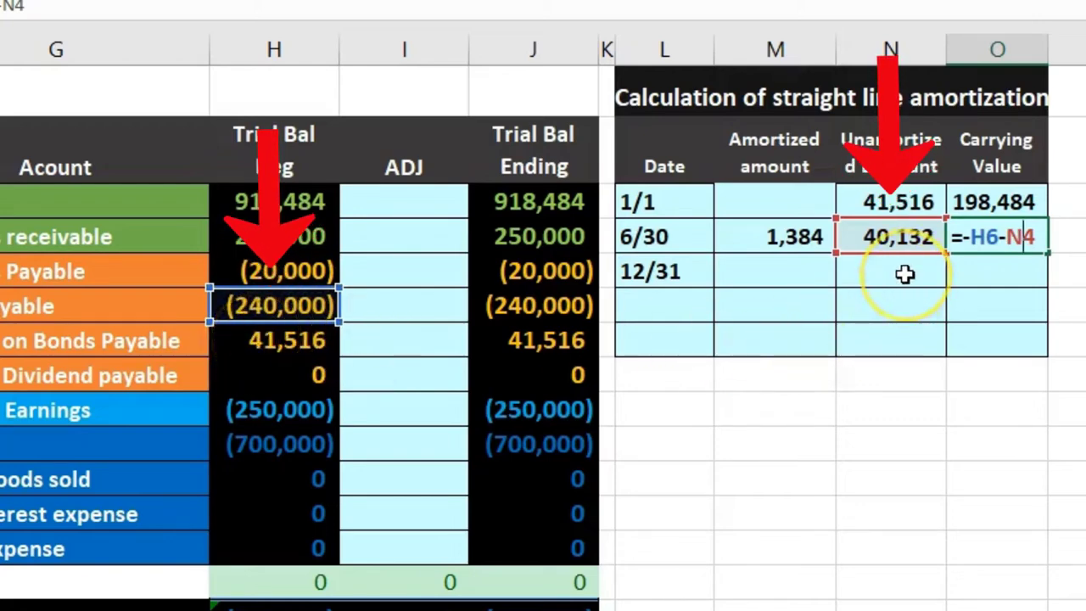
key("ctrl+Return")
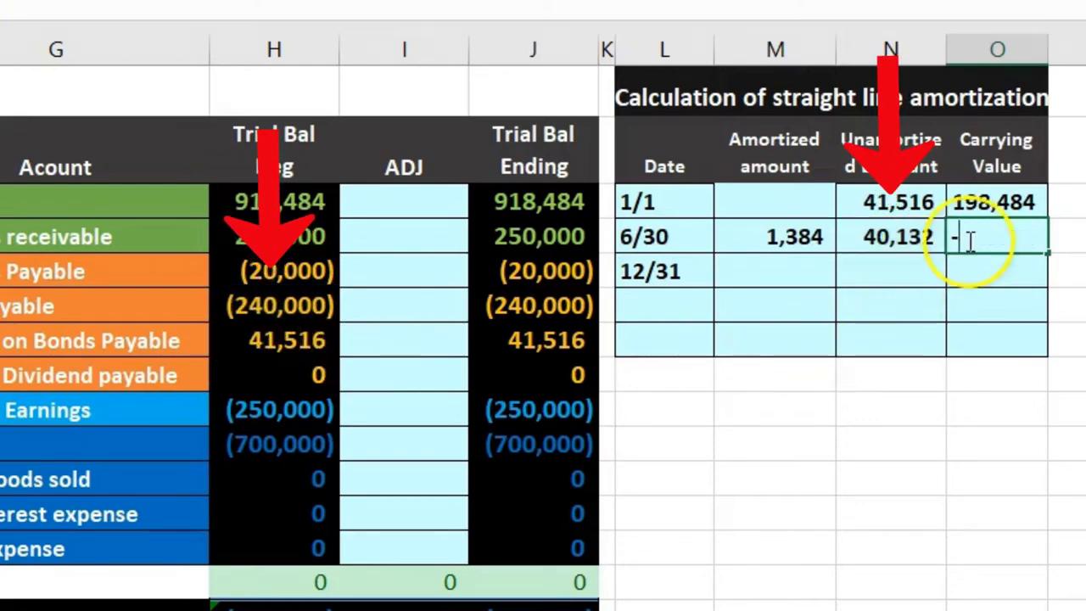
left_click(296, 313)
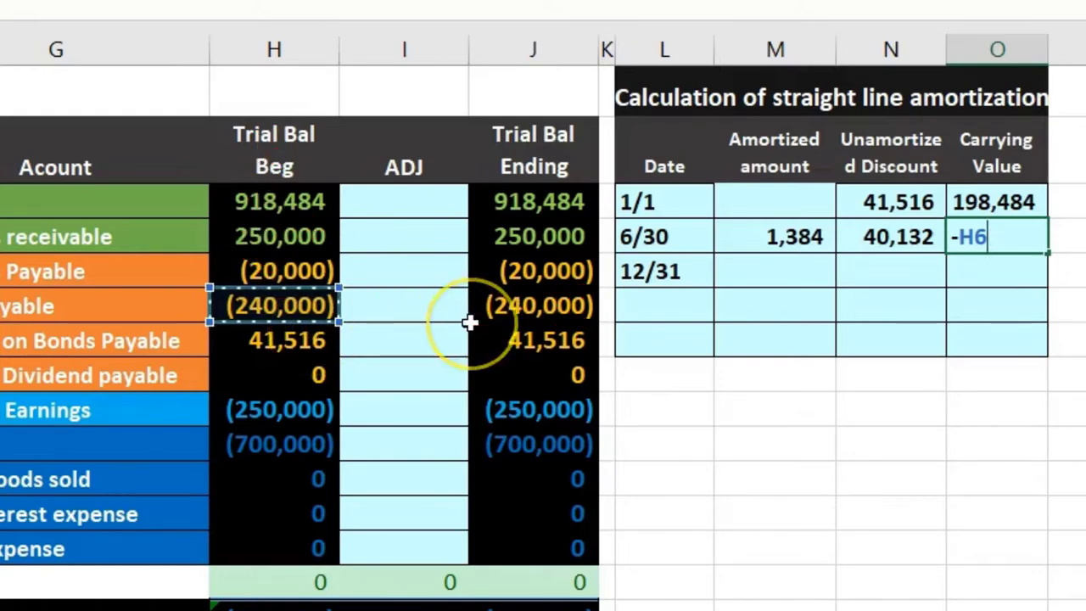
left_click(876, 236)
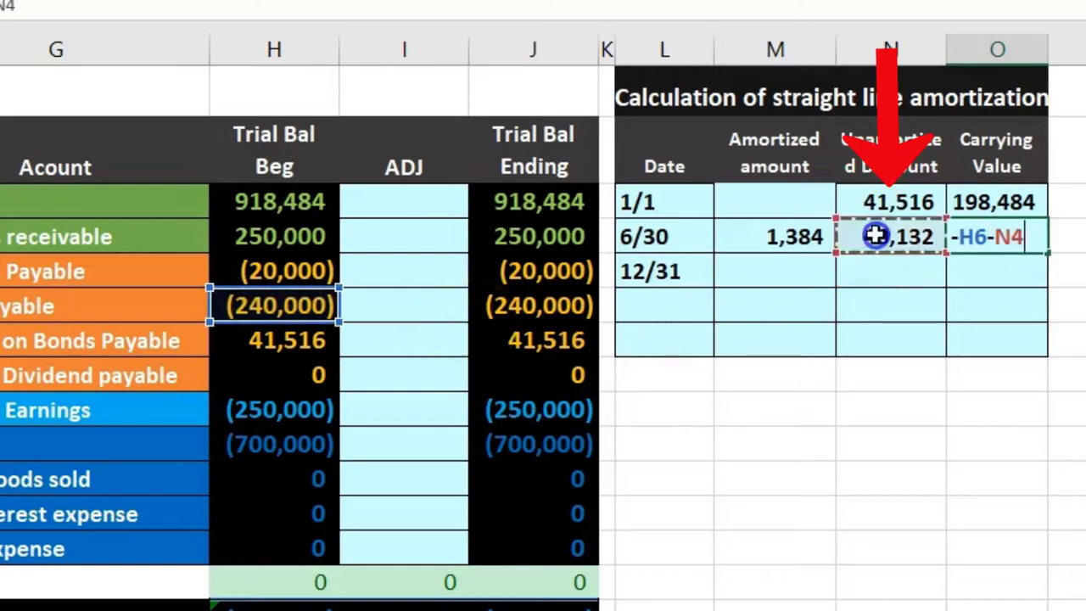
key("Return")
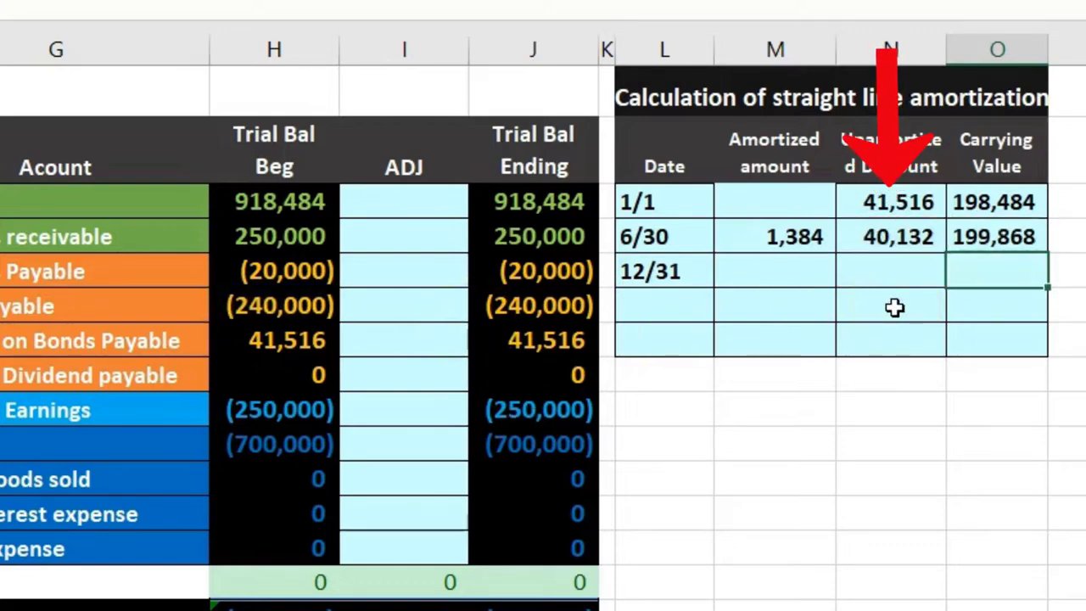
Recheck the 1/1 carrying value formula =-H6-N3 showing 198,484 and the 6/30 discount.
left_click(908, 241)
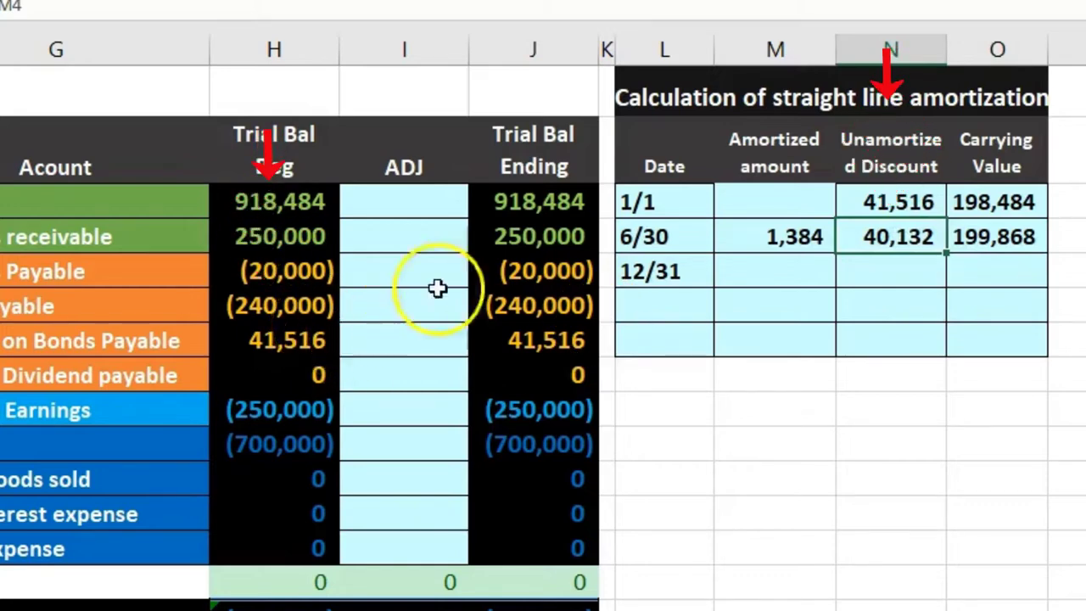
left_click(929, 255)
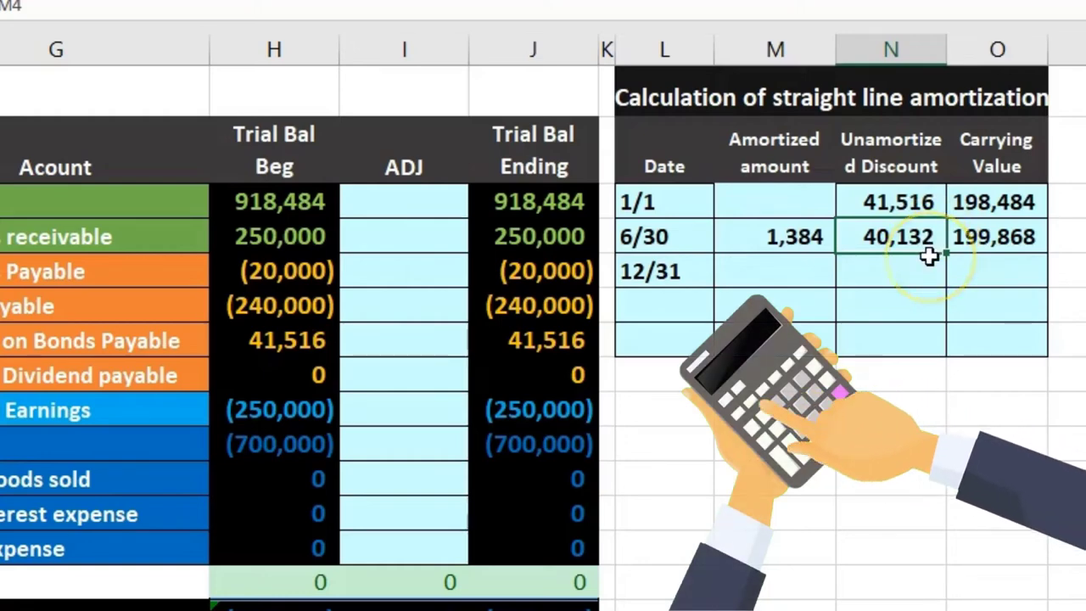
double_click(987, 201)
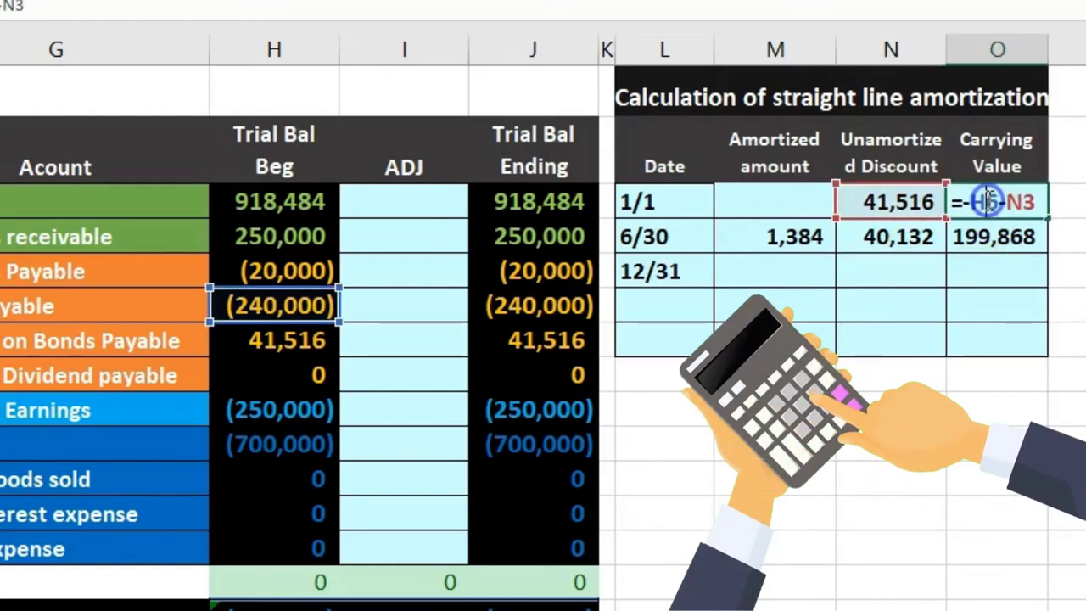
key("Return")
left_click(898, 237)
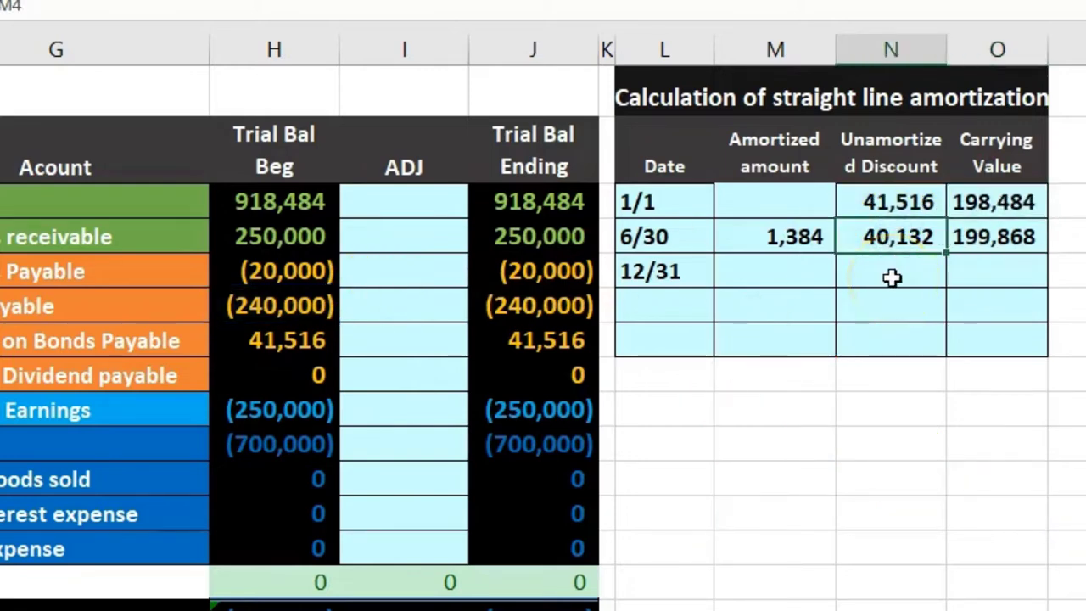
left_click(798, 273)
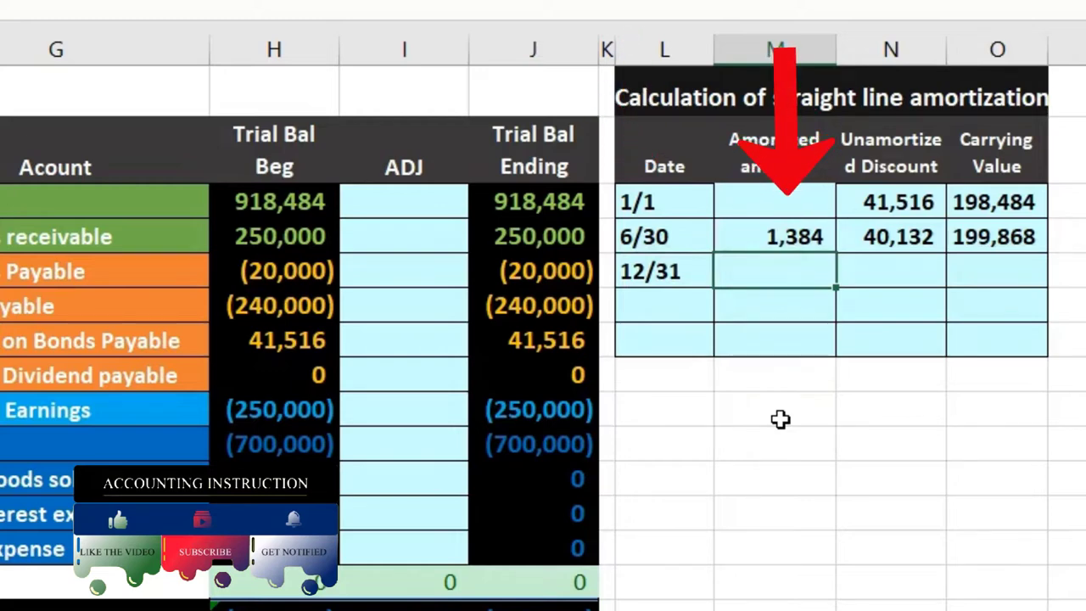
Enter =M4 as the 12/31 amortized amount, giving 1,384.
type("=")
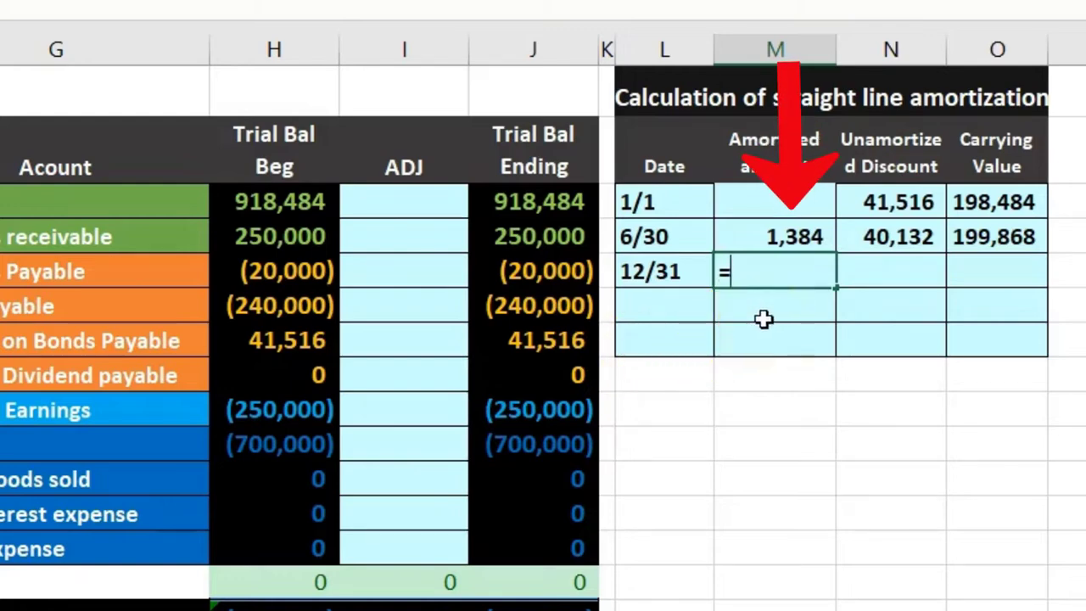
left_click(804, 237)
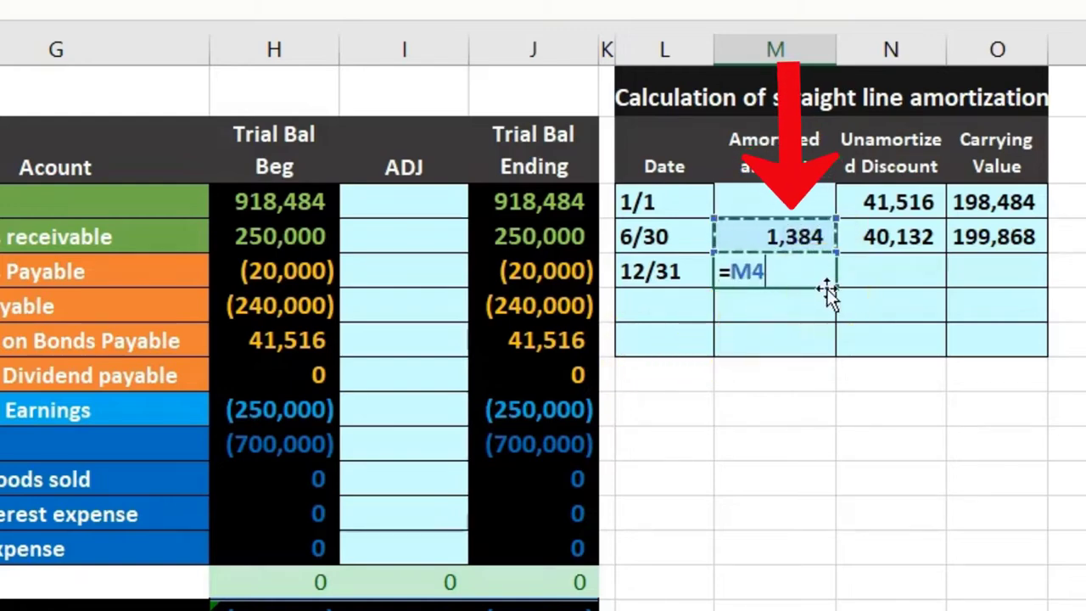
key("Return")
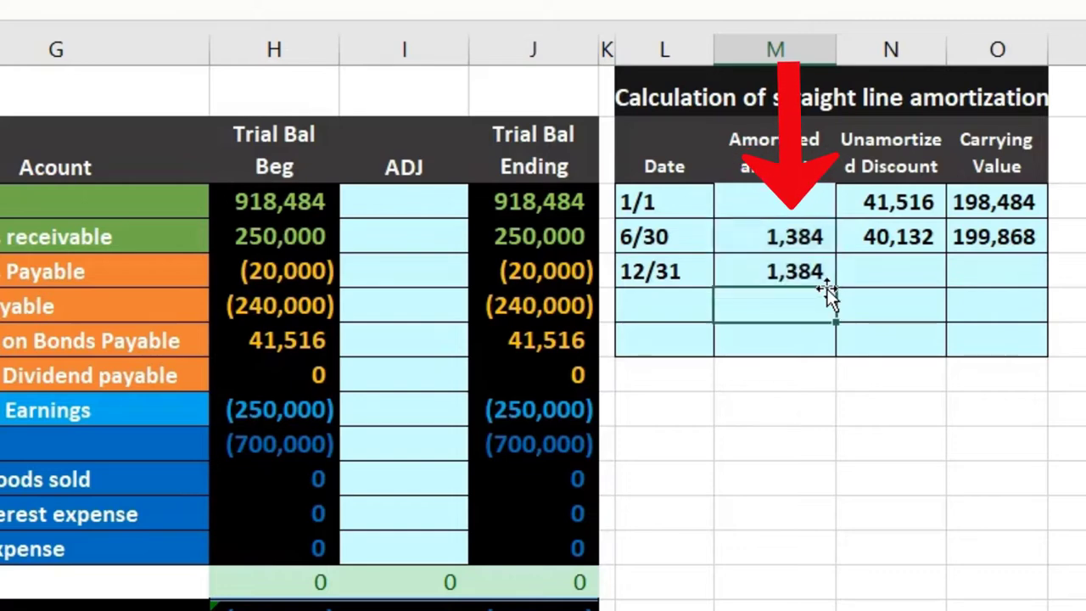
Compute the 12/31 unamortized discount as =N4-M5, giving 38,748.
left_click(891, 271)
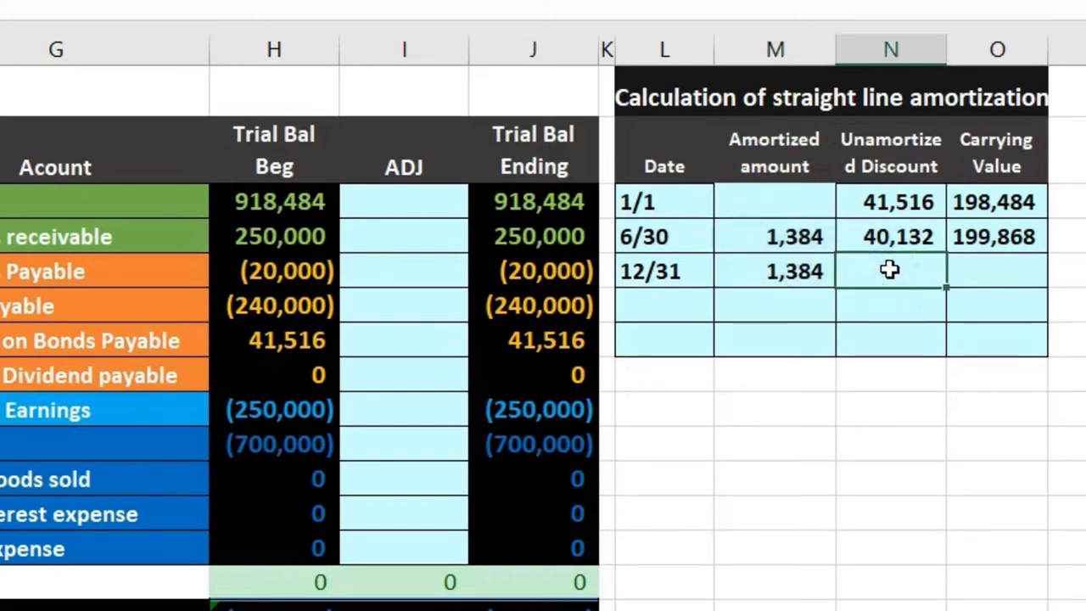
type("=")
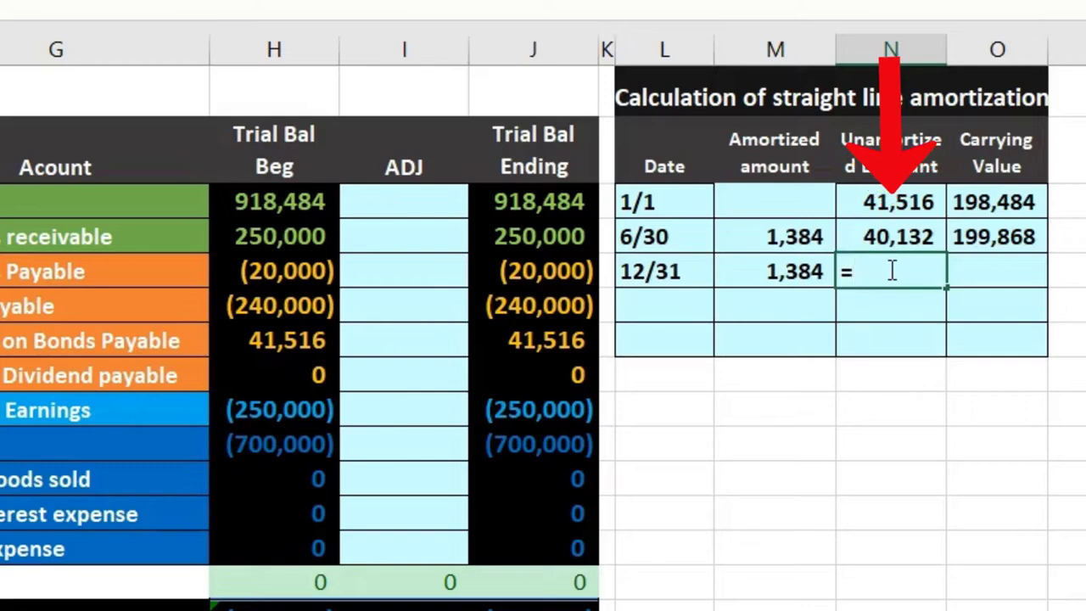
left_click(896, 238)
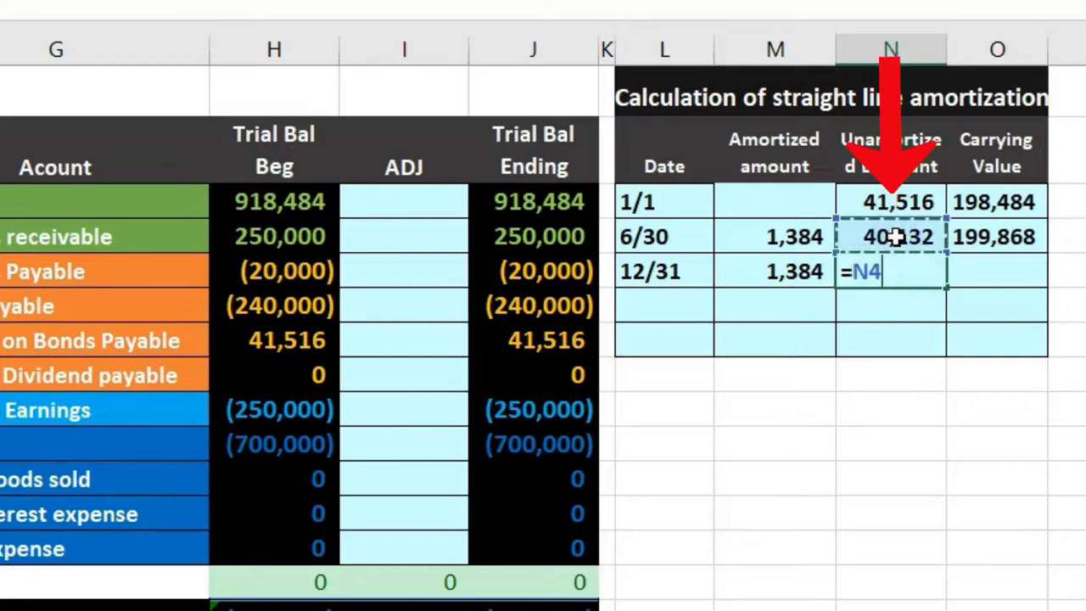
type("-")
left_click(810, 270)
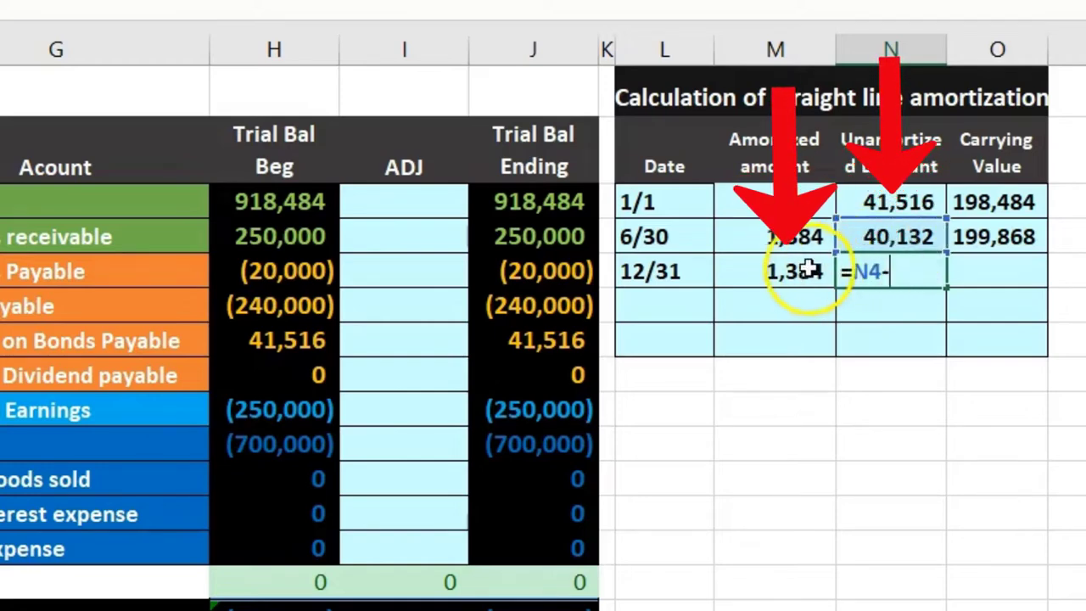
key("Return")
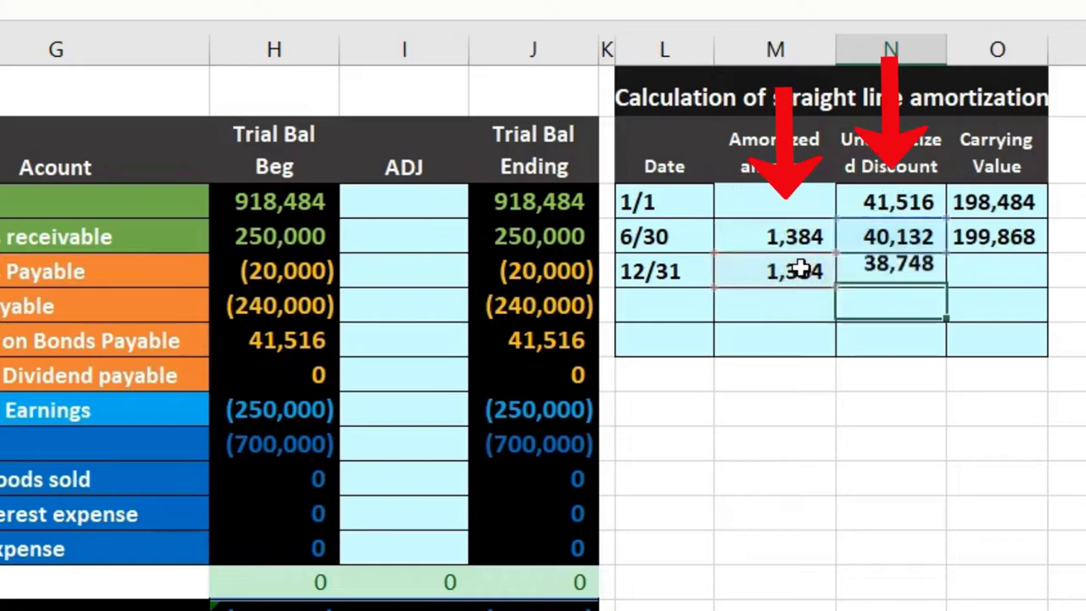
left_click(989, 272)
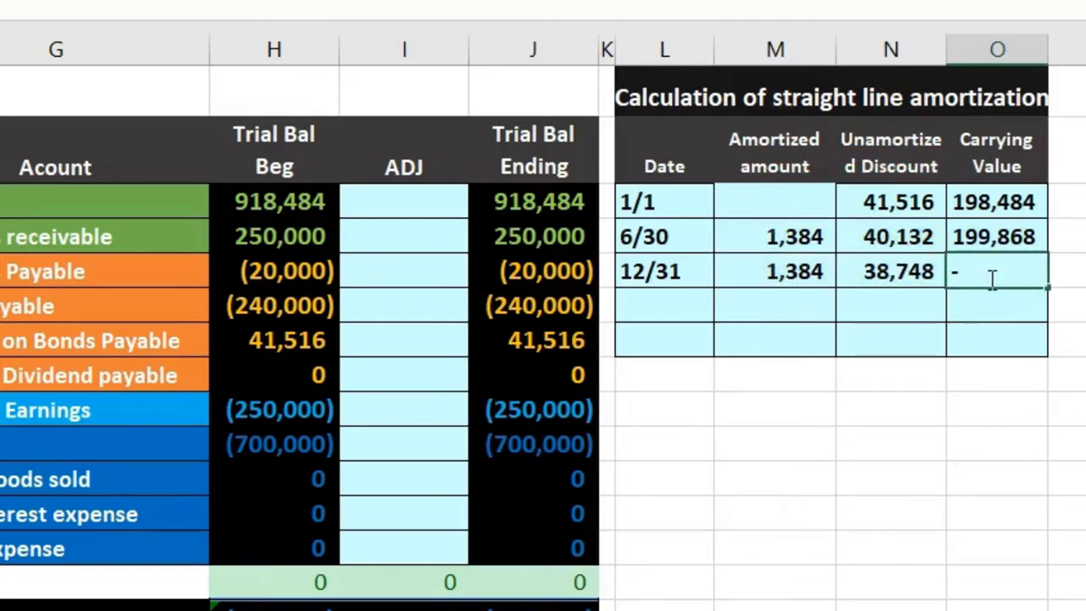
Enter the 12/31 carrying value as =-H6-N5, showing 201,252, and recheck the discount formula.
type("-")
left_click(288, 302)
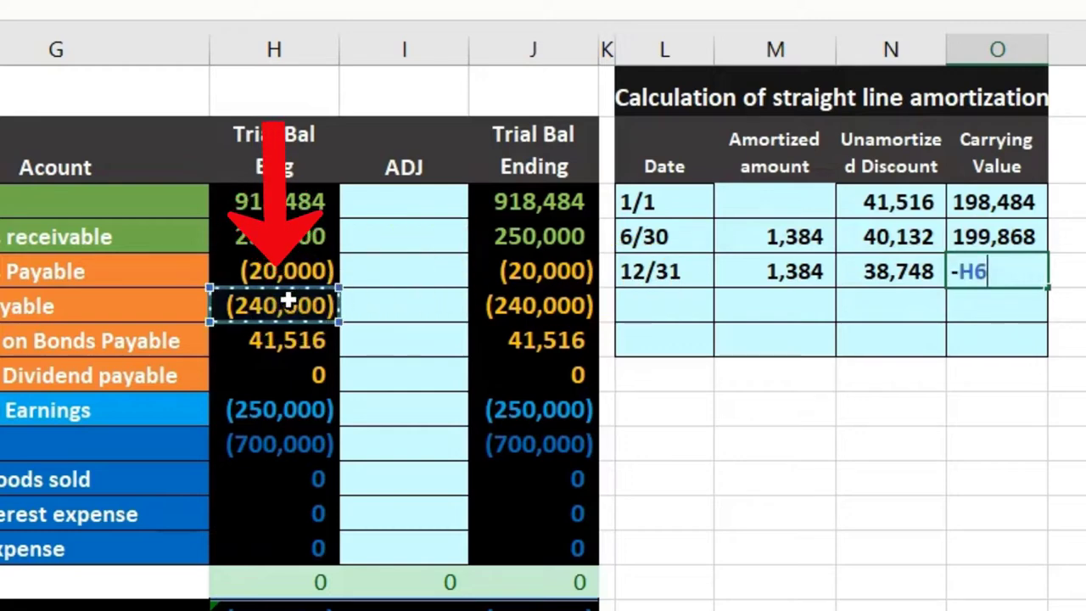
type("-")
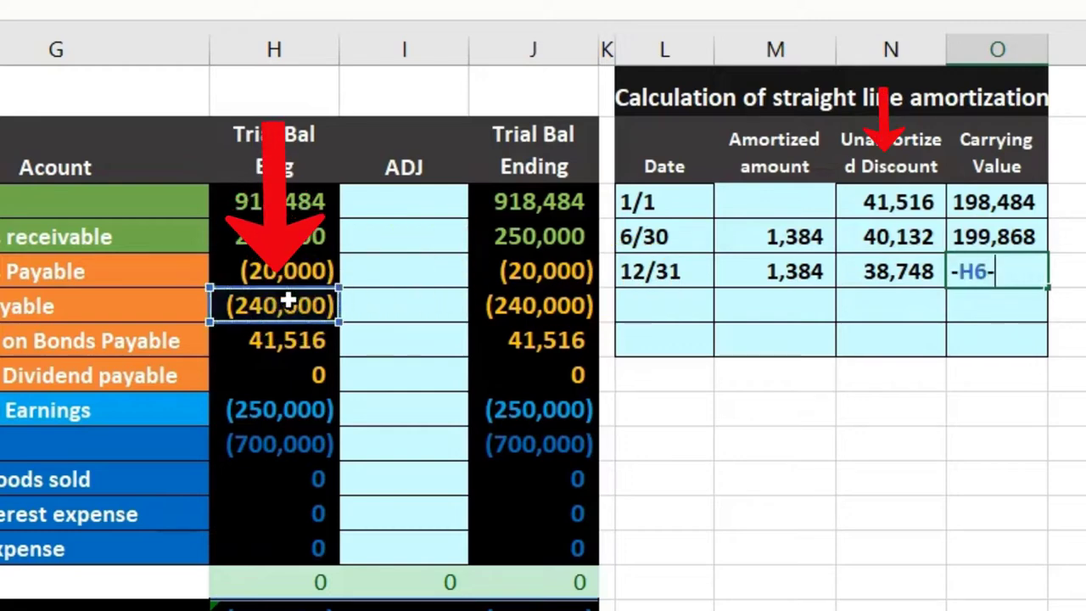
left_click(887, 284)
key("Return")
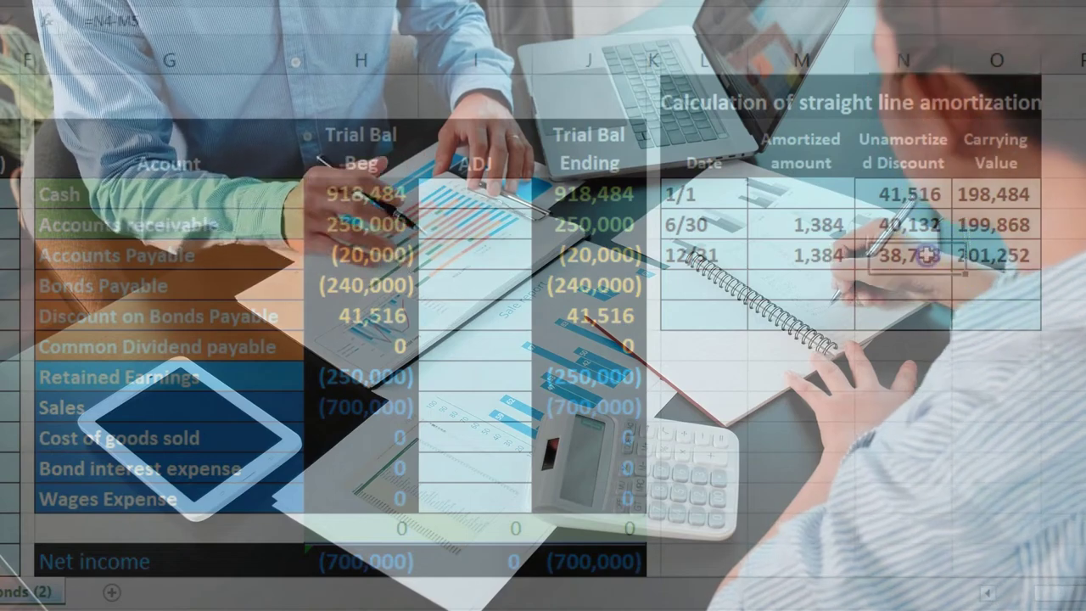
left_click(930, 255)
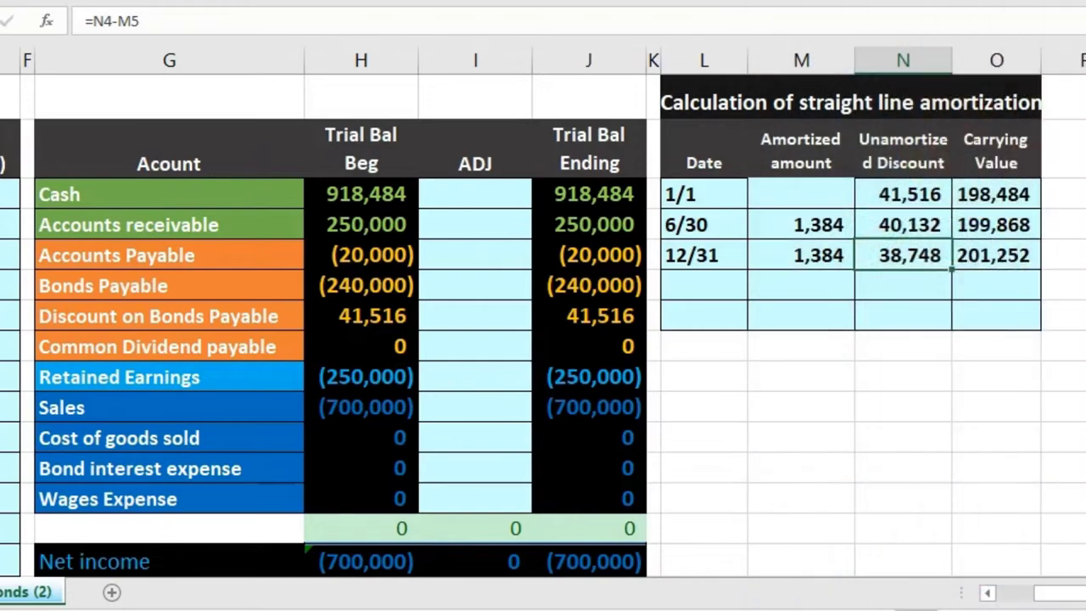
left_click(997, 285)
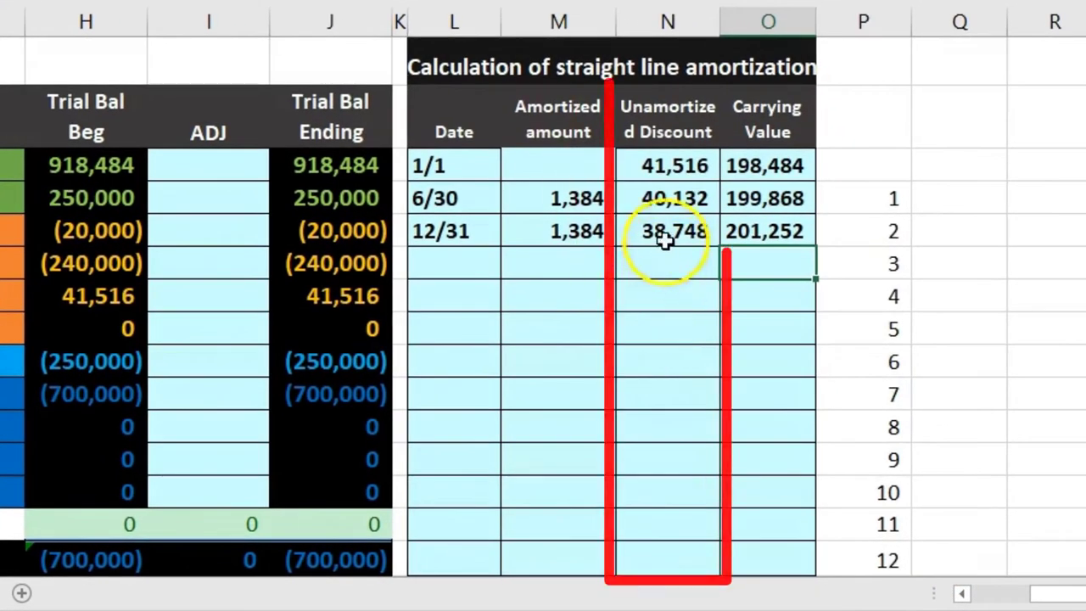
Select the 12/31 figures M5:O5 and copy them down one row.
left_click(671, 244)
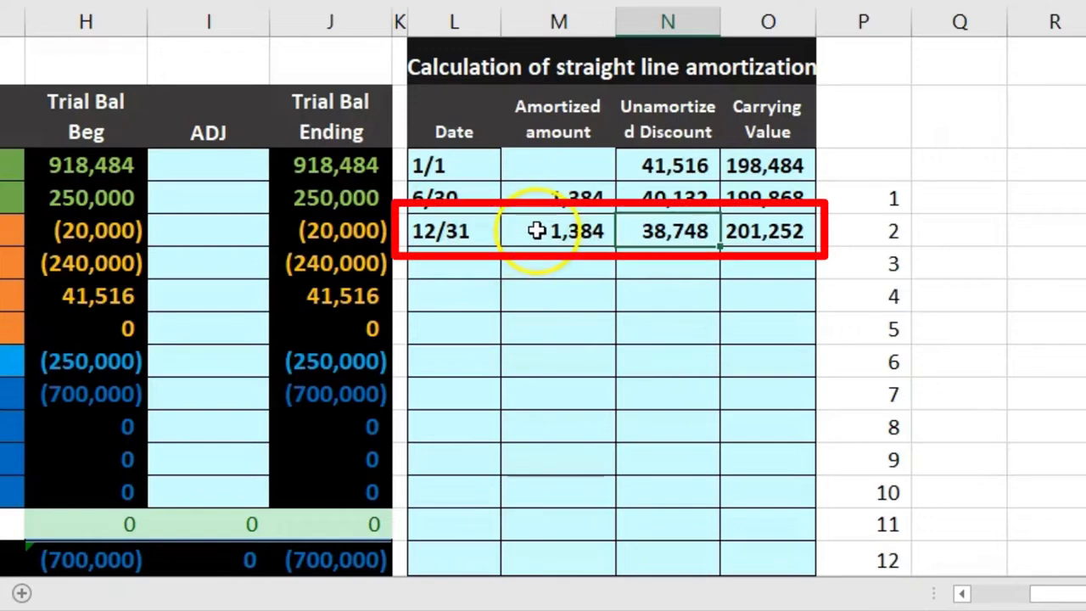
left_click_drag(536, 231, 694, 223)
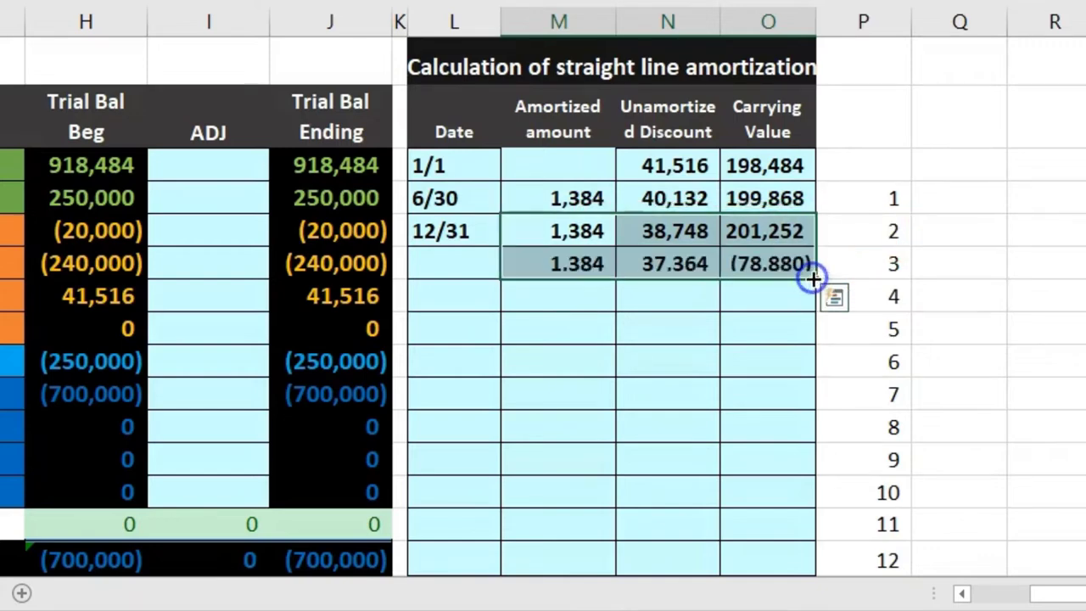
Enter =M5 as the third row's amortized amount, showing 1,384.
left_click(570, 268)
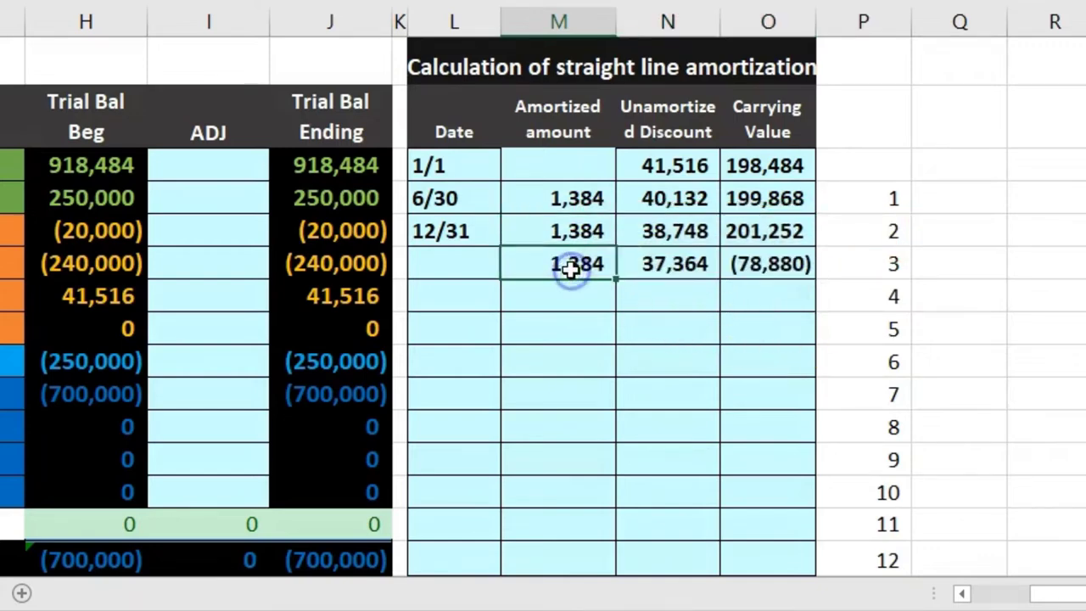
left_click(659, 266)
left_click(576, 264)
type("=M5")
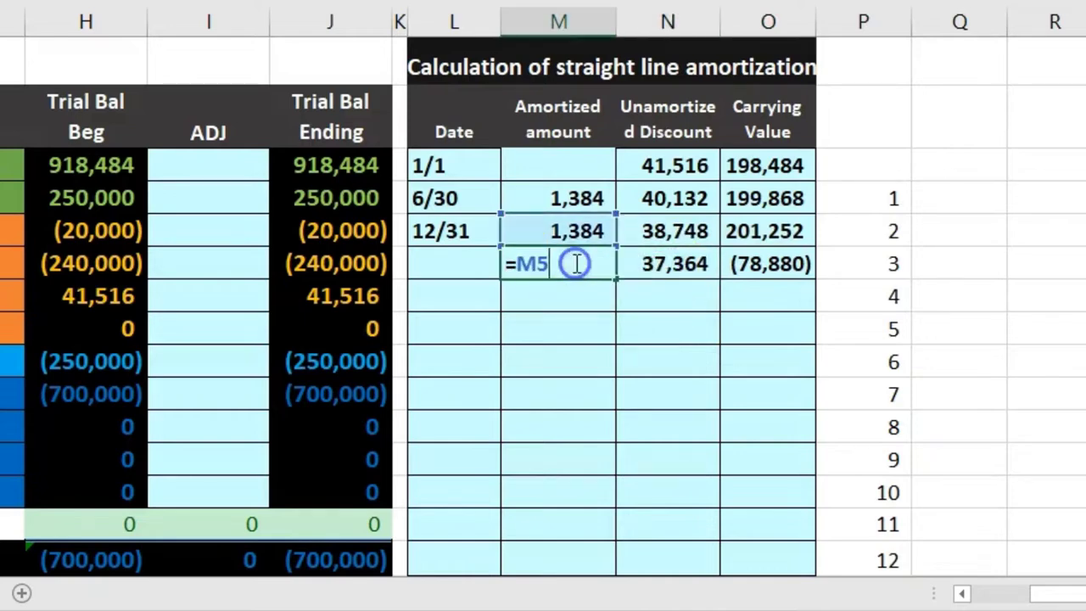
key("Return")
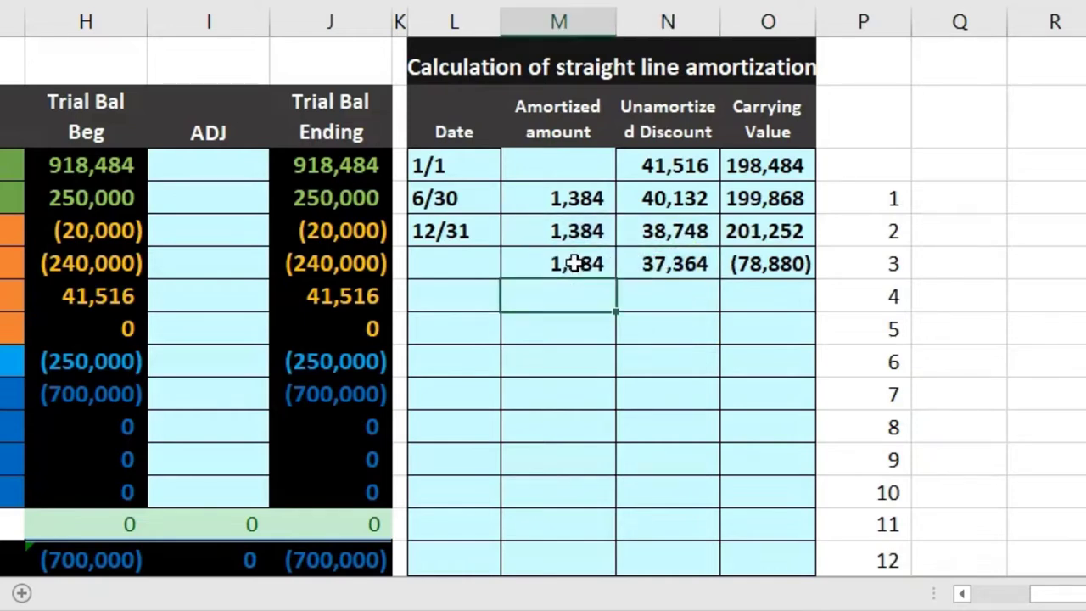
Inspect the third row's formulas =N5-M6 and =-H7-N6, which returns (78,880).
double_click(658, 264)
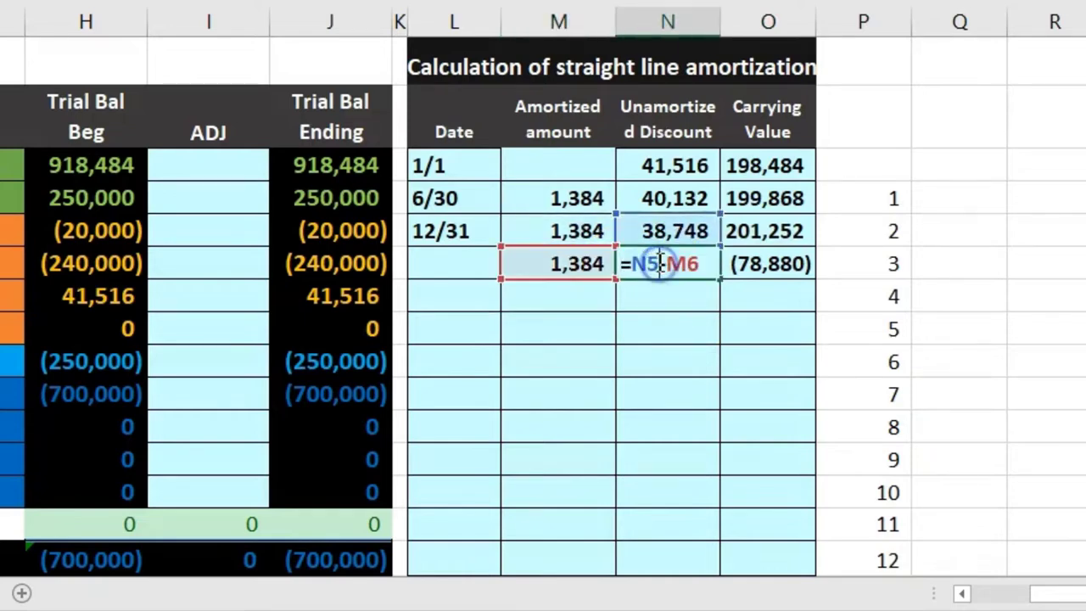
left_click(631, 300)
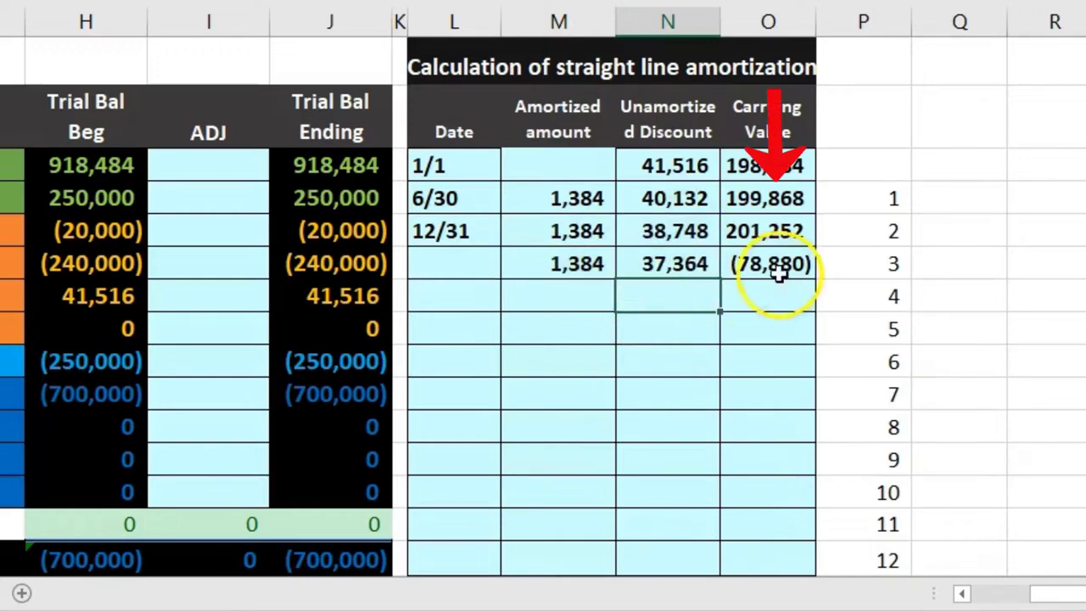
double_click(776, 268)
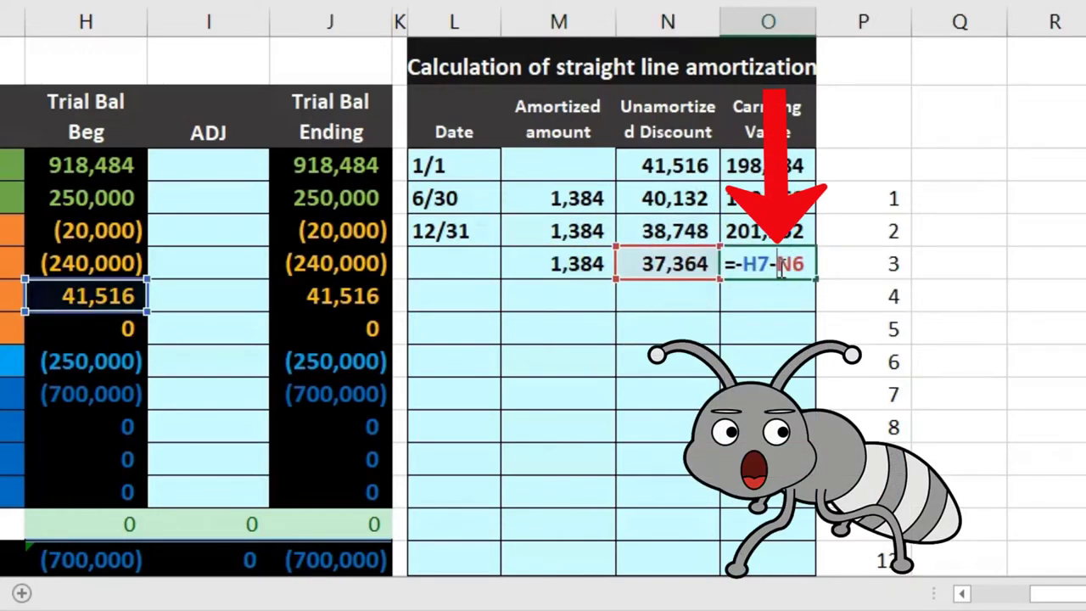
key("Return")
double_click(776, 266)
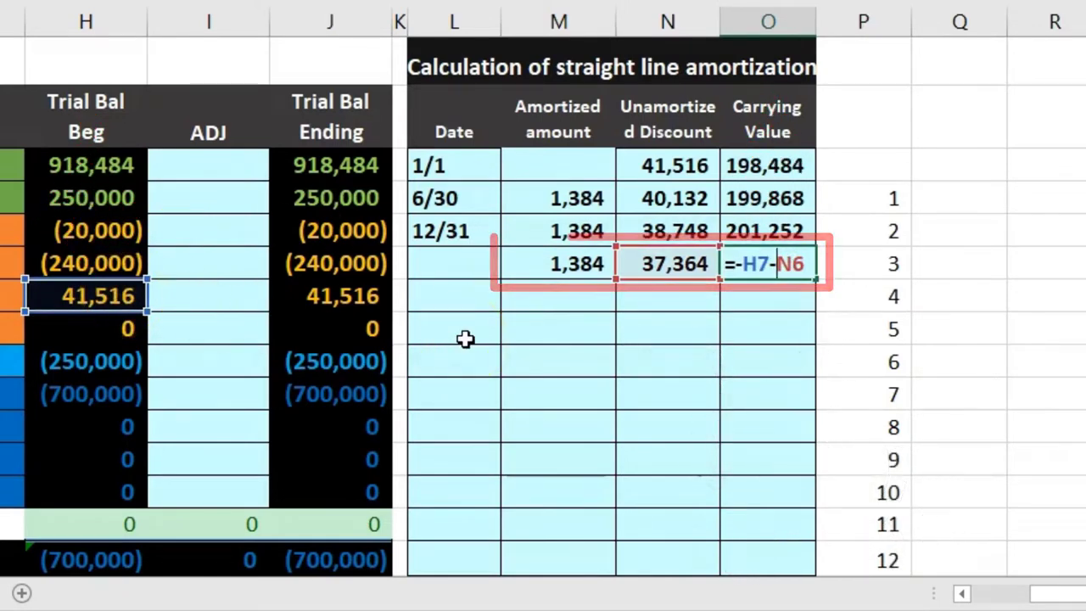
key("Return")
Clear the third-period row, lock the 12/31 bonds payable reference as $H$6, and recopy the row down.
left_click_drag(558, 270, 720, 267)
key("Delete")
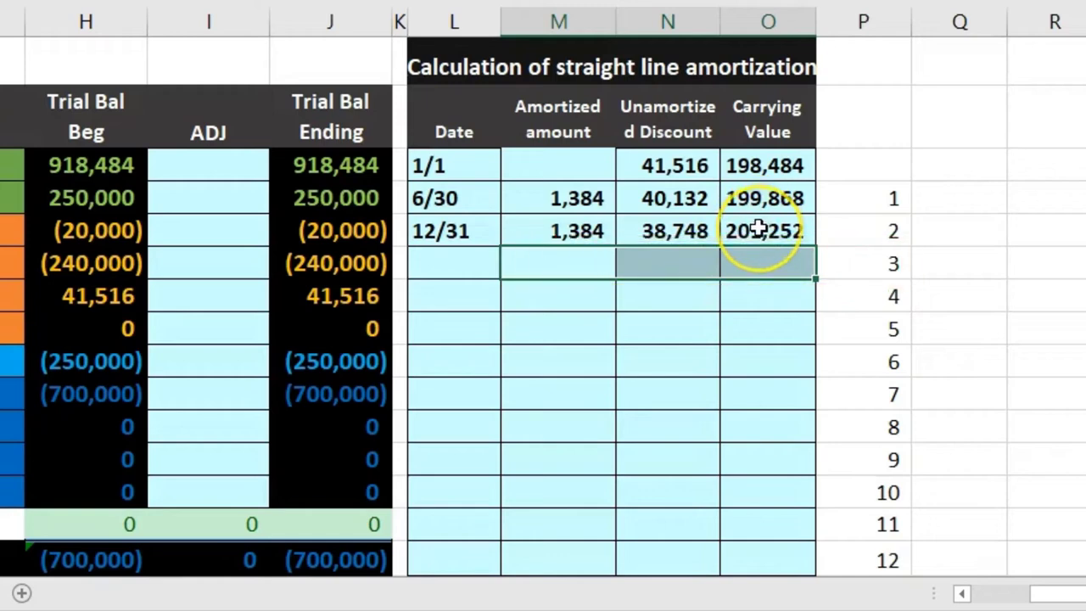
double_click(758, 228)
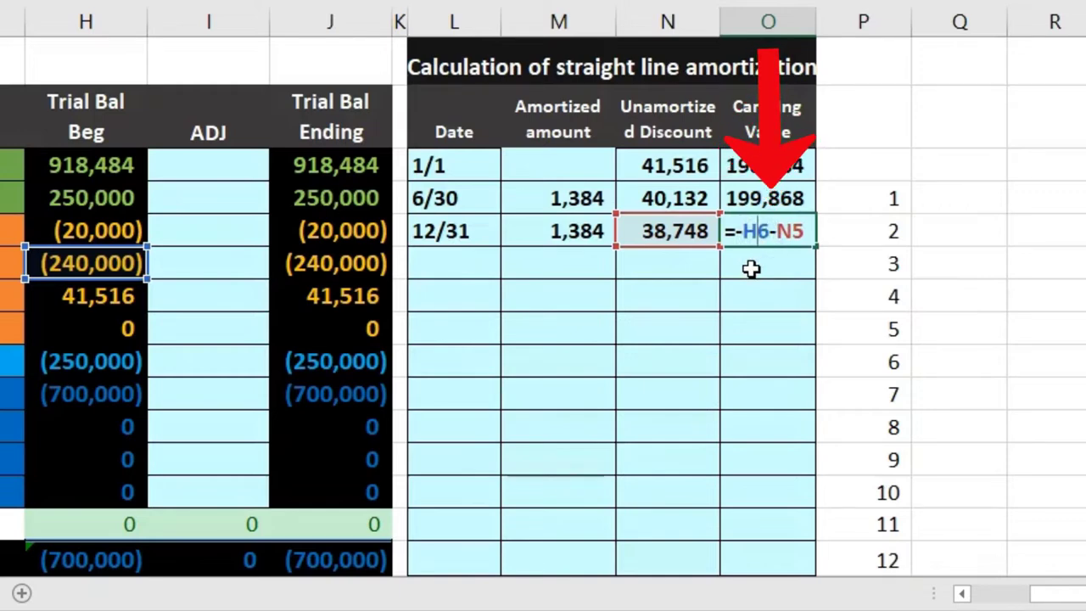
key("F4")
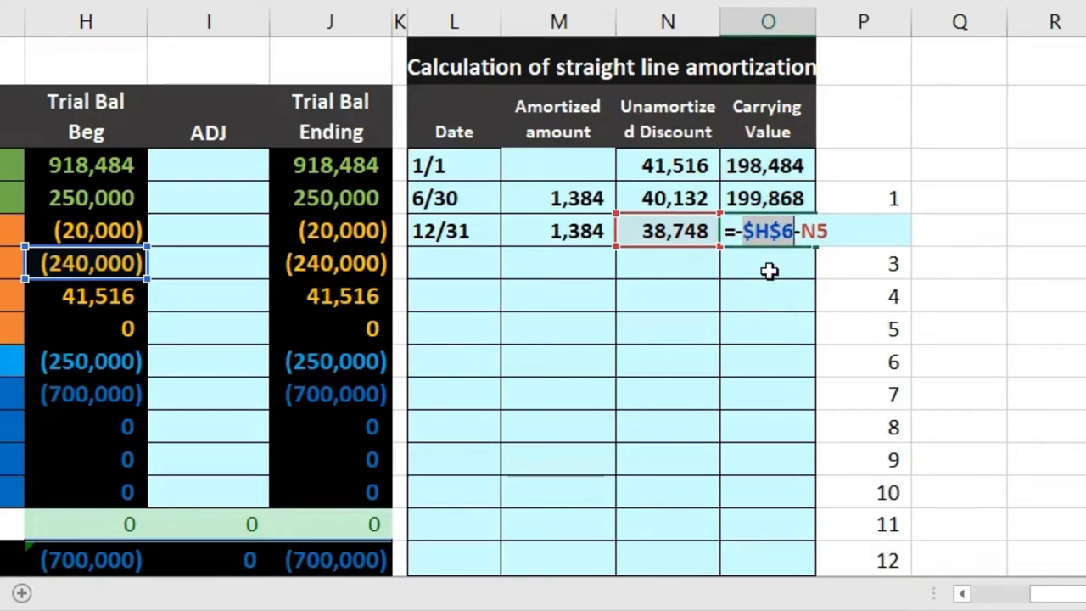
key("Return")
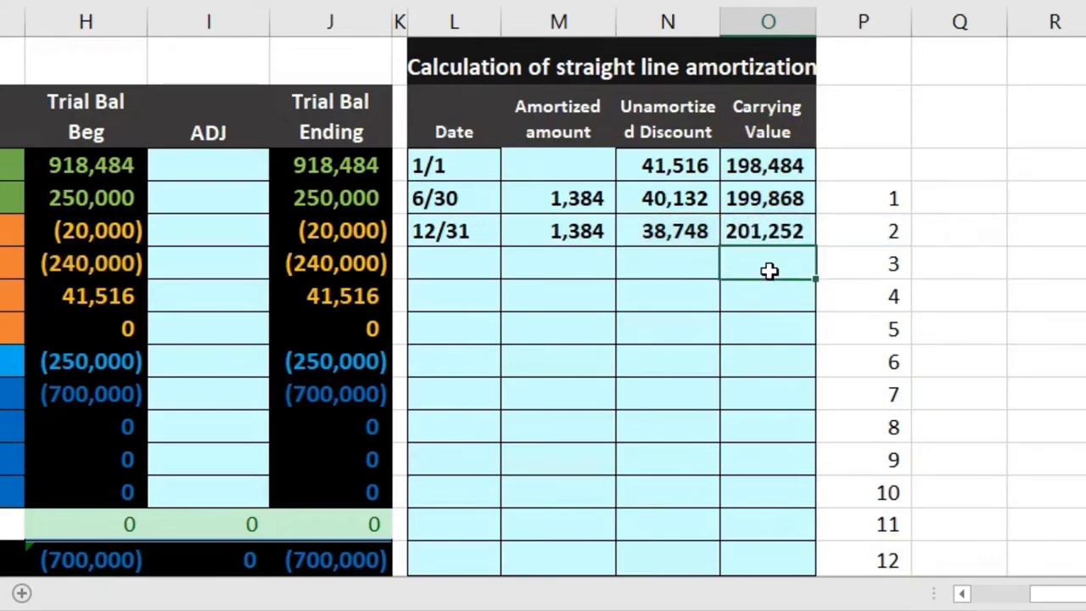
left_click_drag(560, 236, 815, 276)
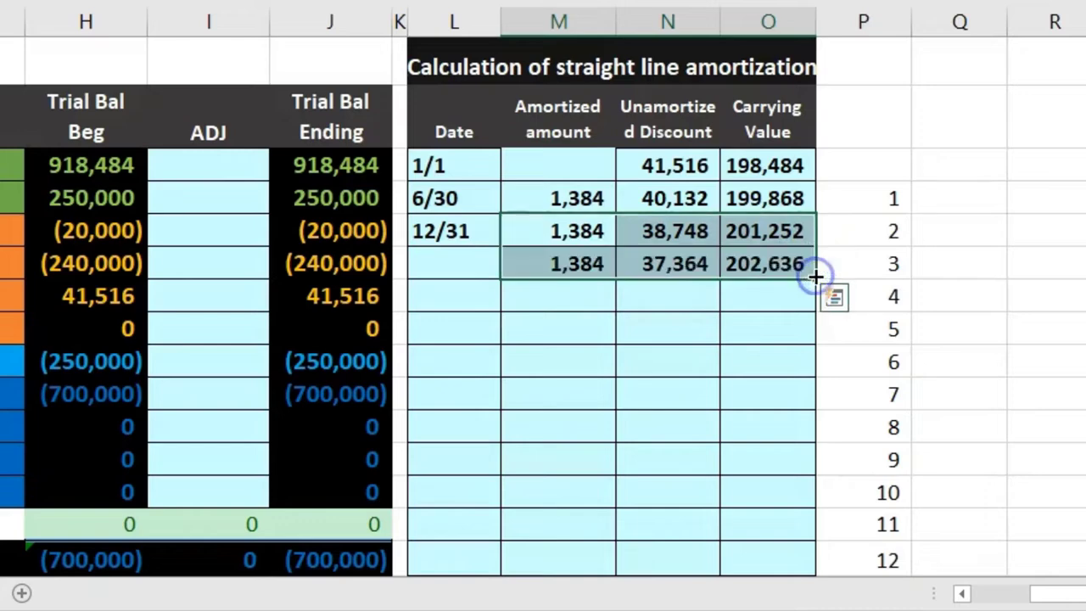
Verify the new row's formulas, showing 1,384 amortized, 37,364 discount and 202,636 carrying value.
left_click(796, 355)
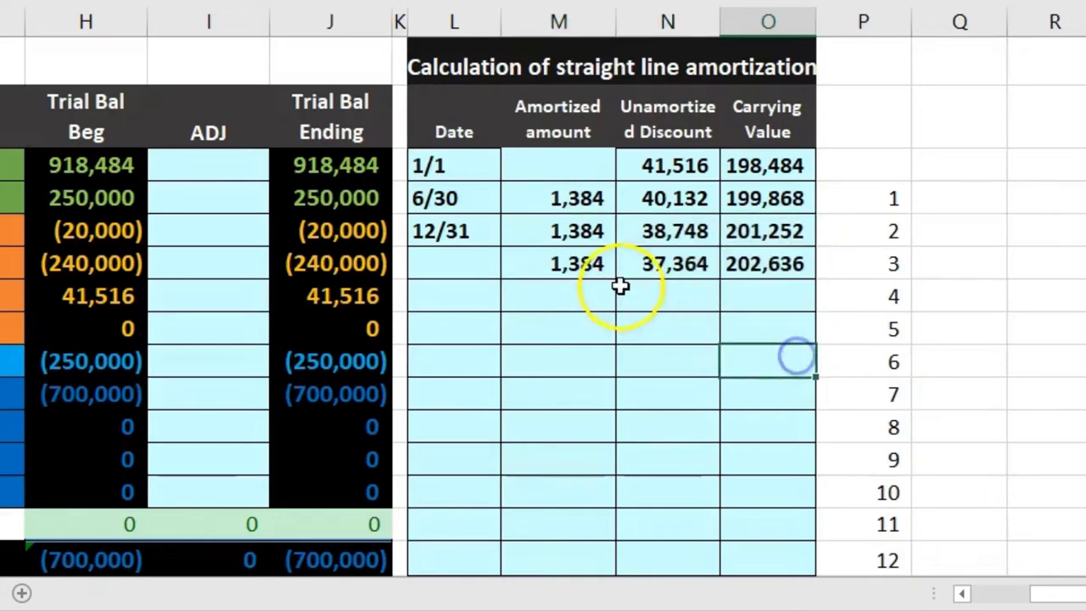
double_click(588, 265)
key("Return")
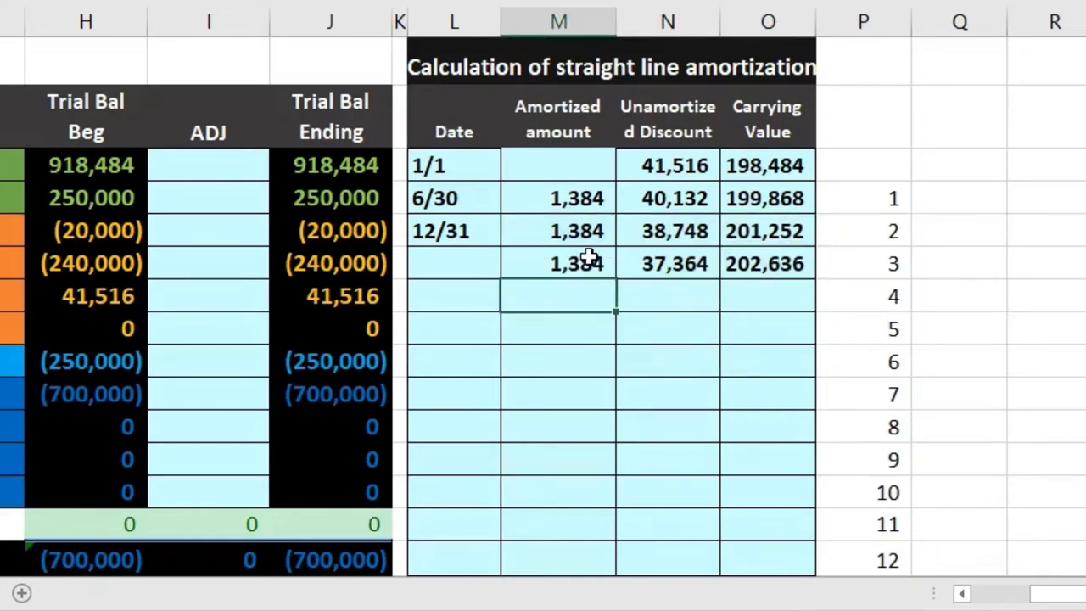
double_click(667, 265)
key("Return")
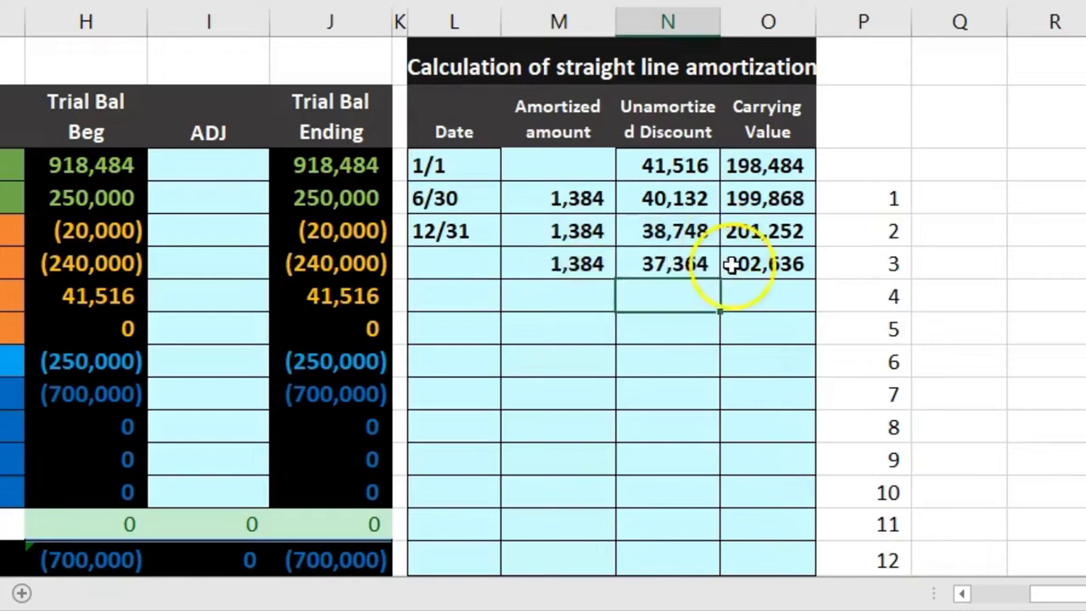
double_click(731, 265)
key("Return")
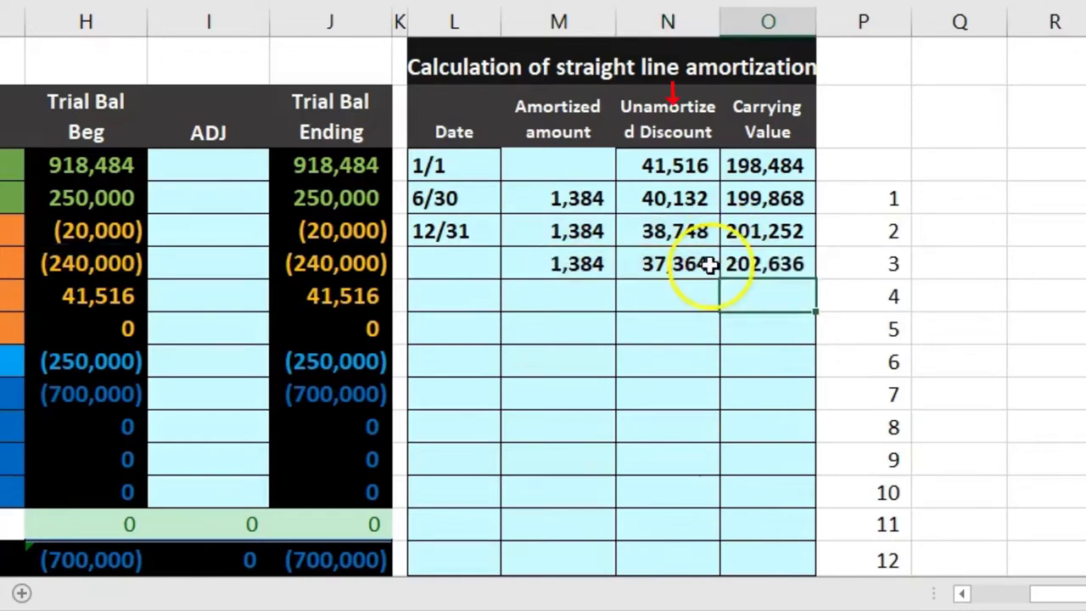
left_click(704, 264)
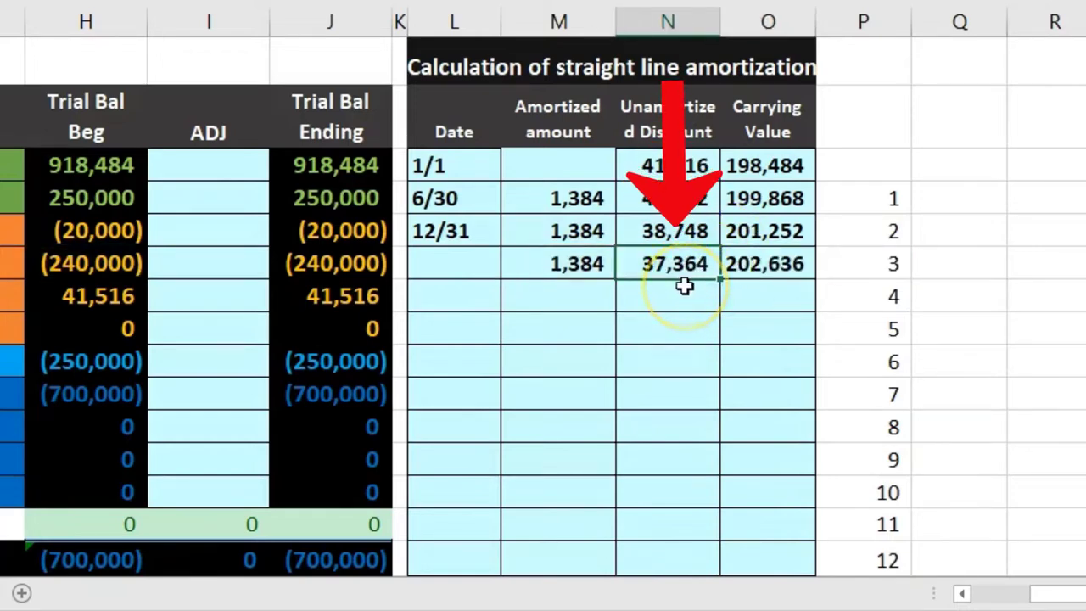
left_click(758, 263)
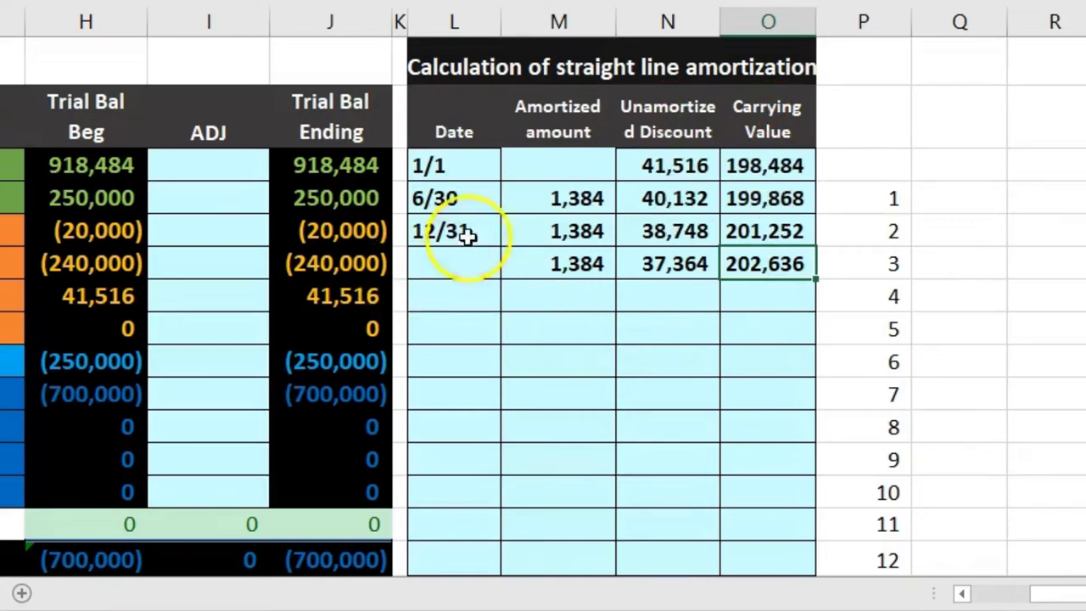
Fill column L with alternating 6/30 and 12/31 dates down to period 12 and check them.
left_click_drag(441, 197, 468, 237)
left_click_drag(501, 247, 501, 560)
left_click(564, 342)
left_click(475, 265)
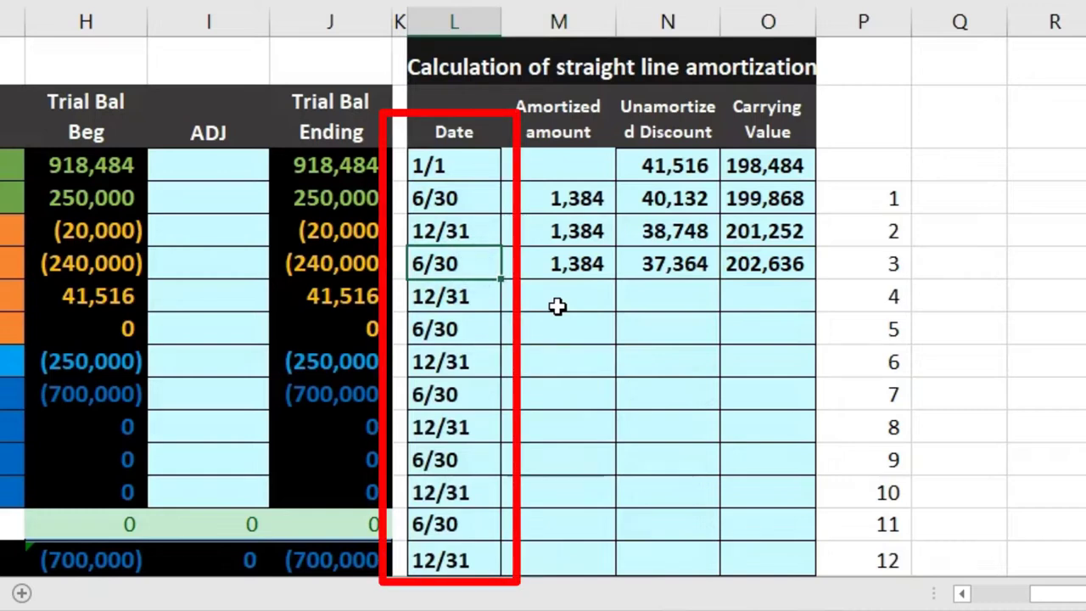
key("Up")
key("Up")
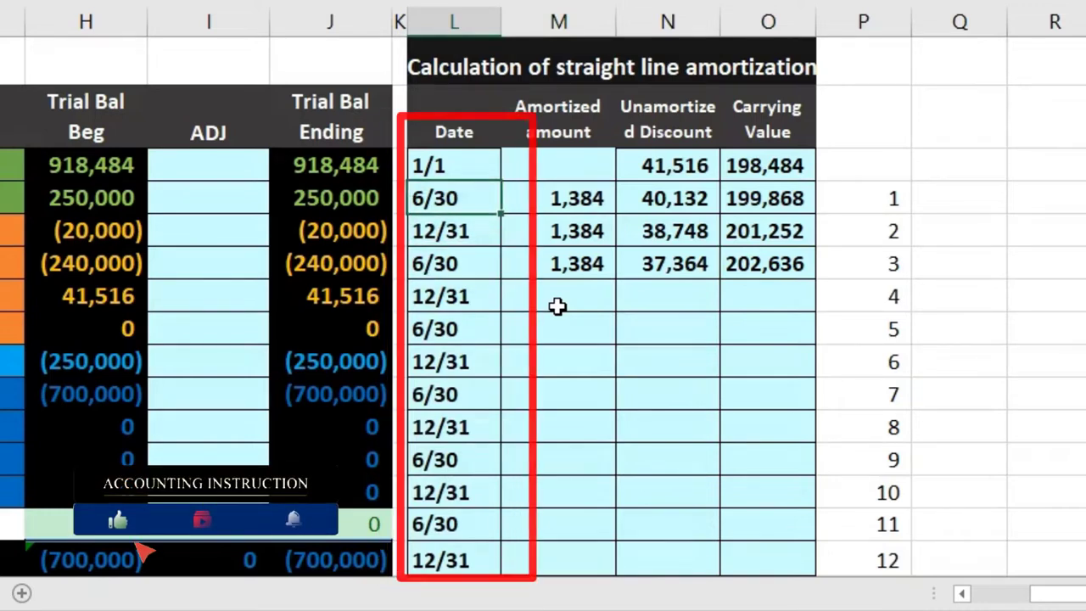
key("Down")
key("Down")
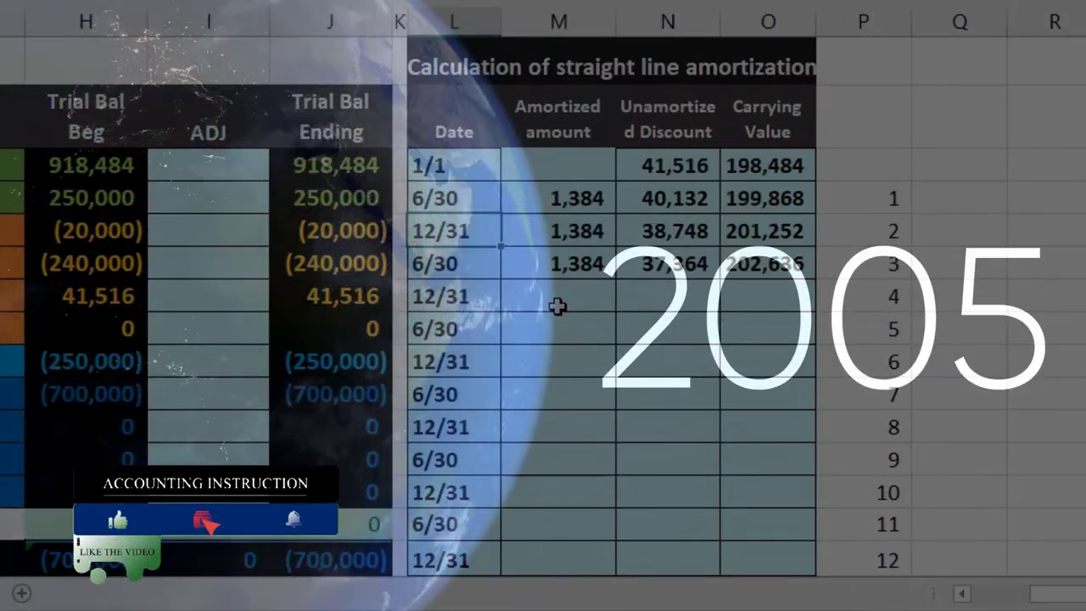
key("Down")
key("Down")
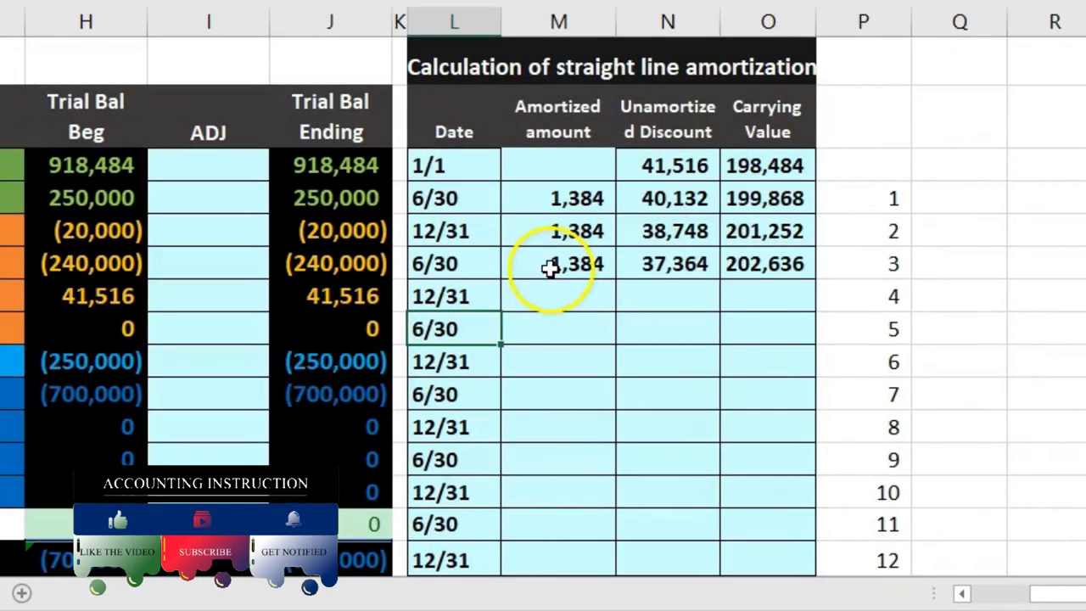
Fill the period 3 formulas down to period 30, ending at 0 discount and 240,000 carrying value.
left_click_drag(553, 267, 756, 274)
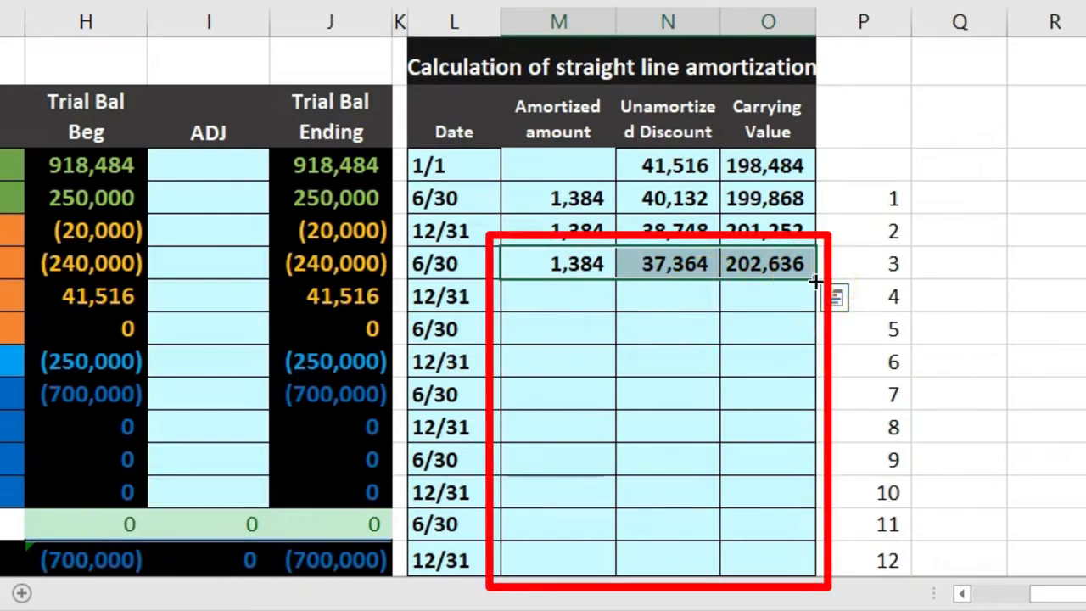
mouse_move(815, 282)
left_mouse_down()
mouse_move(800, 468)
mouse_move(823, 543)
mouse_move(826, 607)
left_mouse_up()
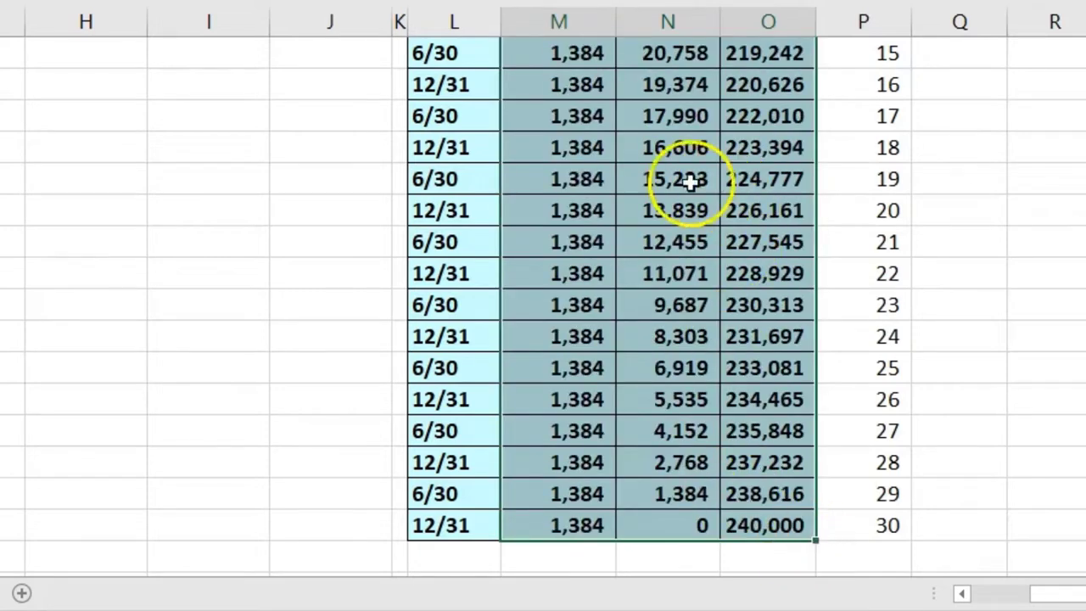
left_click(675, 188)
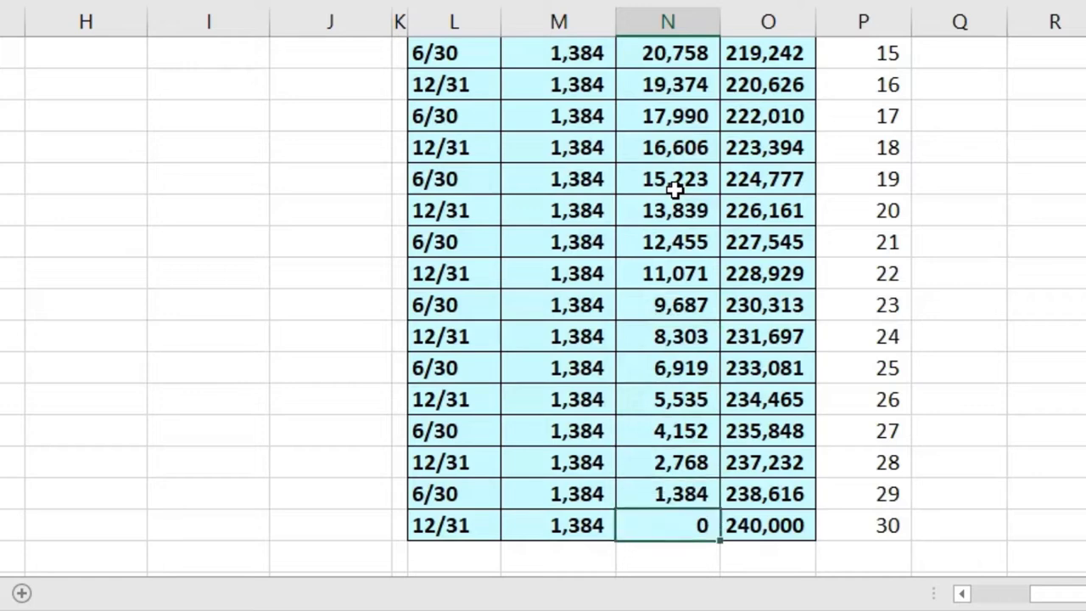
key("Right")
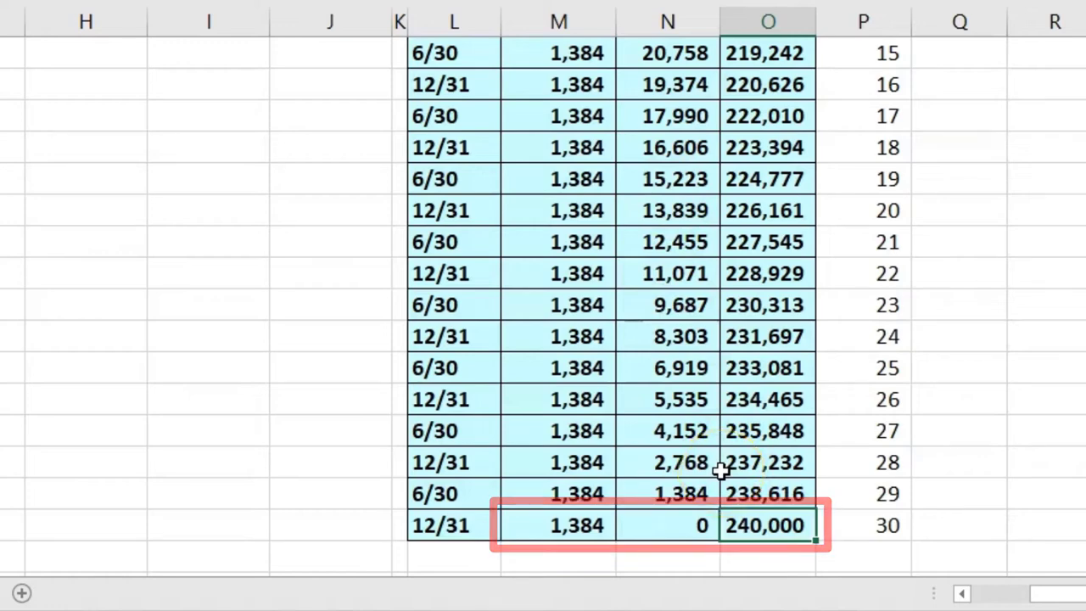
Review the (240,000) bonds payable and 41,516 discount balances in the trial balance.
scroll(488, 453, "up", 7)
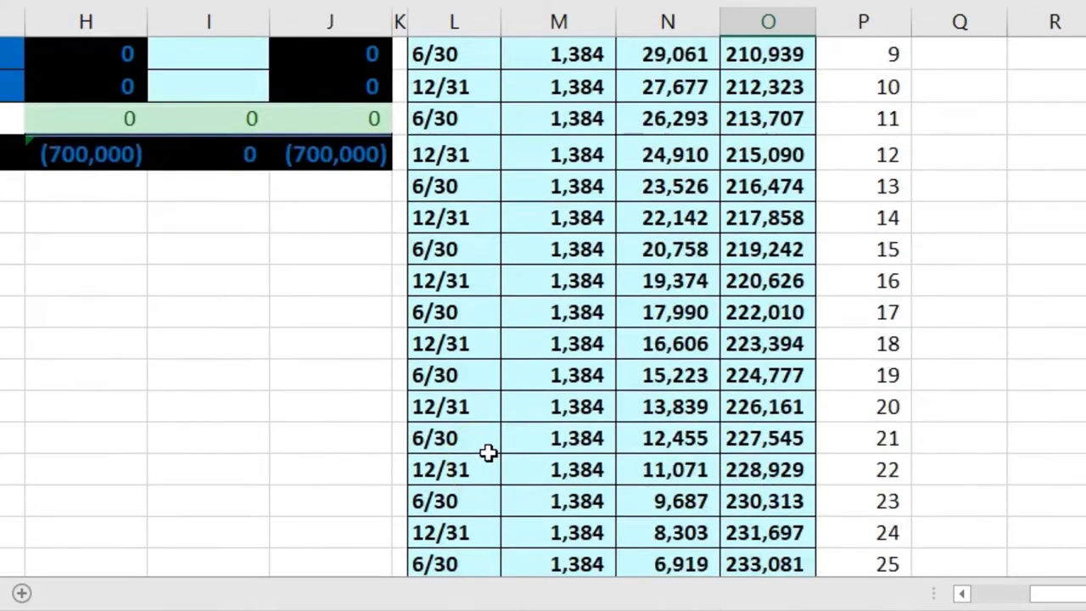
left_click(357, 263)
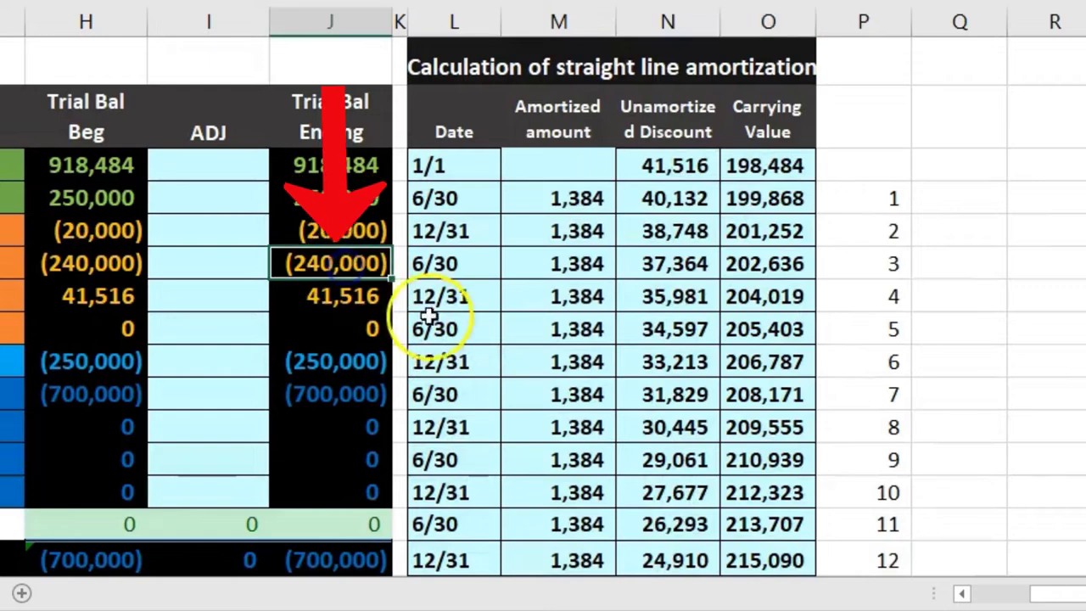
left_click(352, 296)
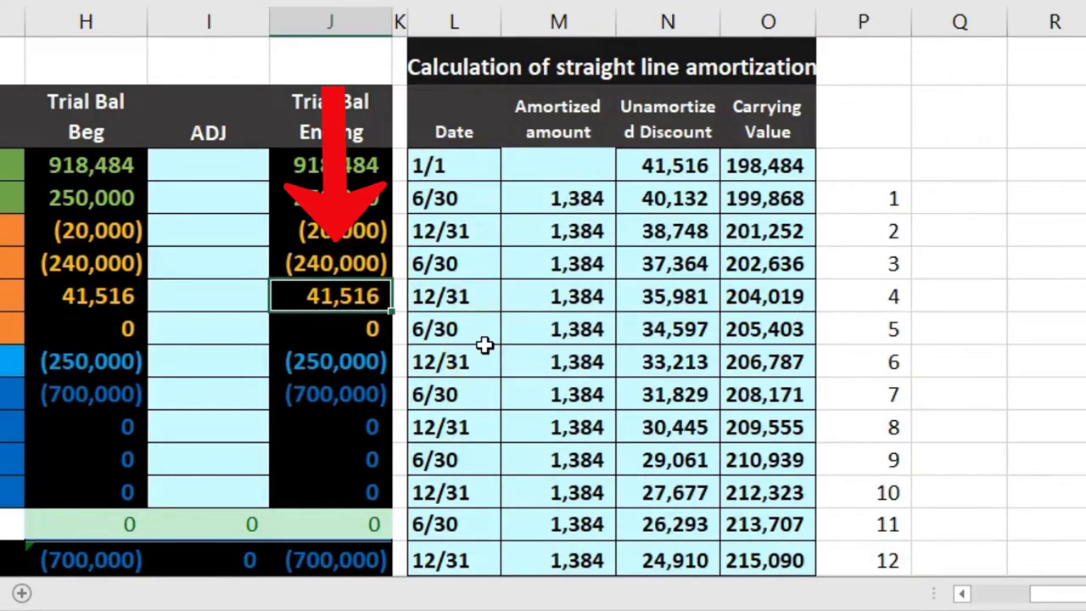
left_click(335, 263)
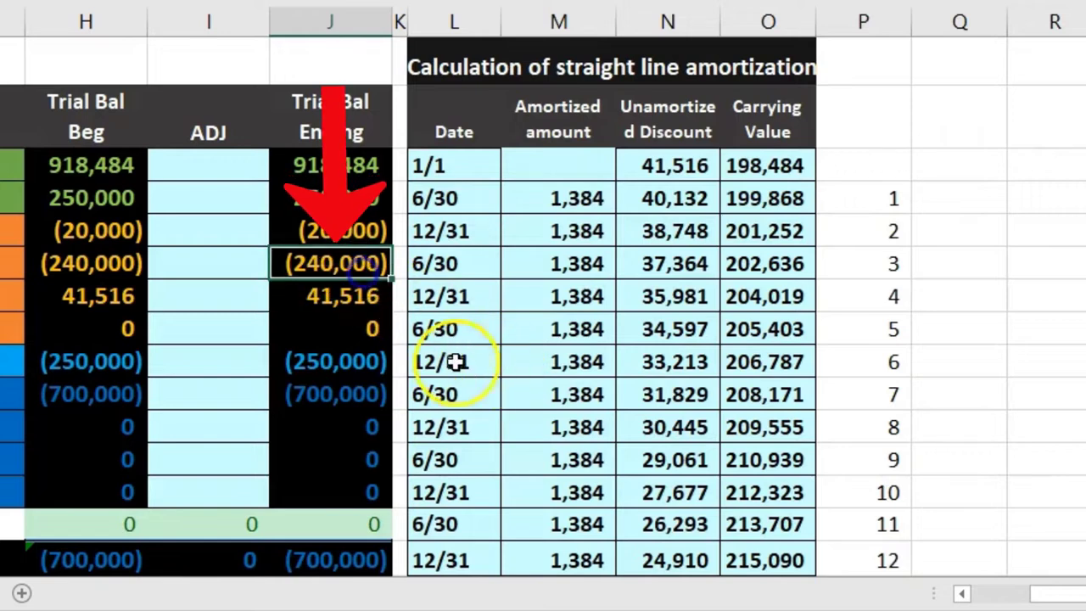
Highlight the first 6/30 row (L:O) with the green standard fill colour.
left_click(476, 199)
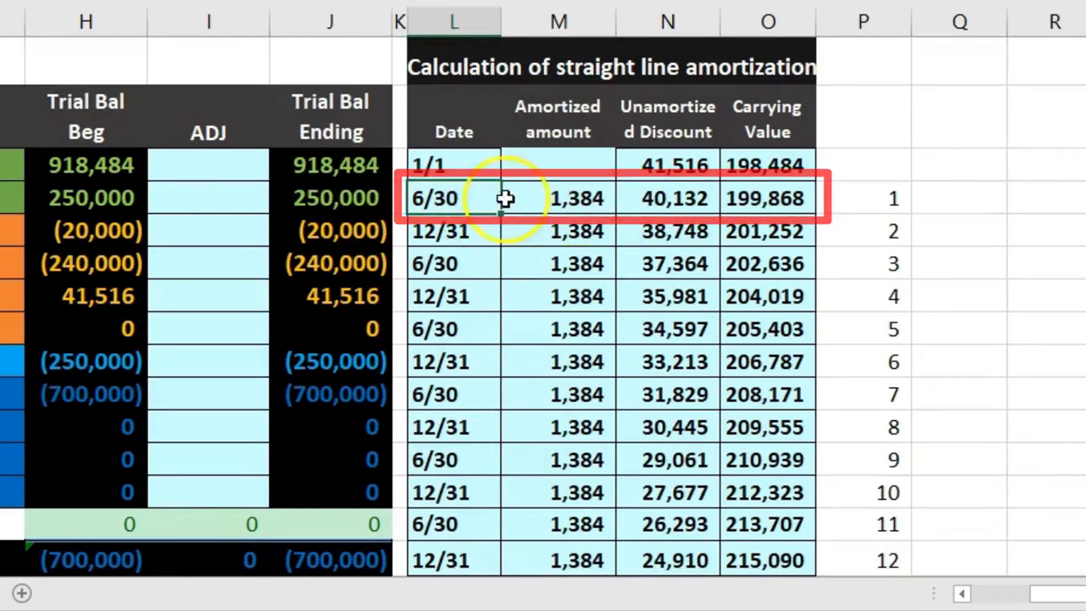
left_click_drag(501, 198, 745, 191)
right_click(745, 190)
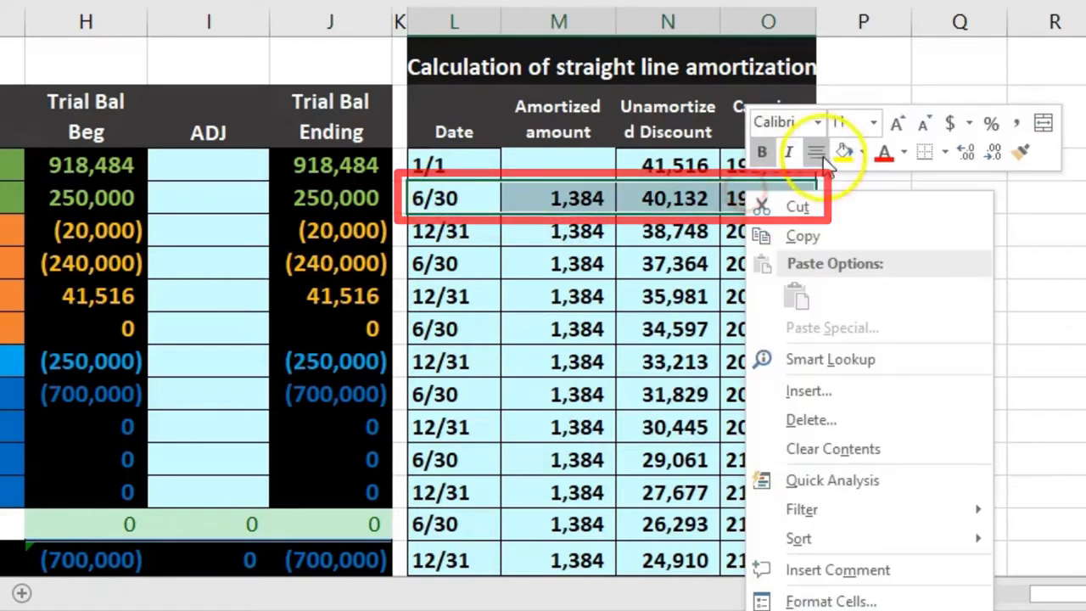
left_click(863, 151)
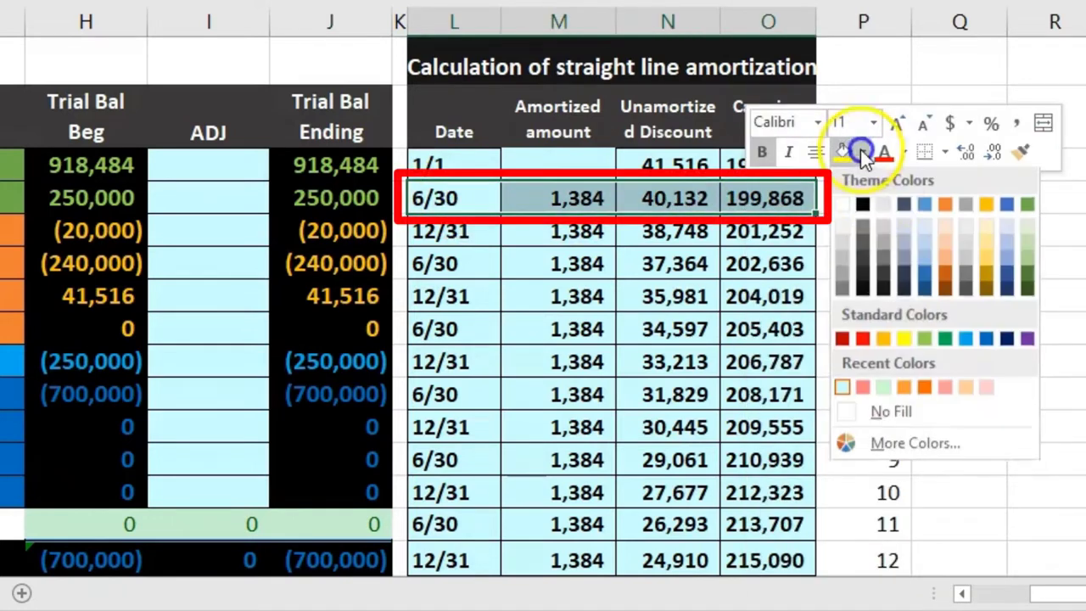
left_click(924, 341)
left_click(713, 361)
left_click_drag(1055, 595, 1018, 600)
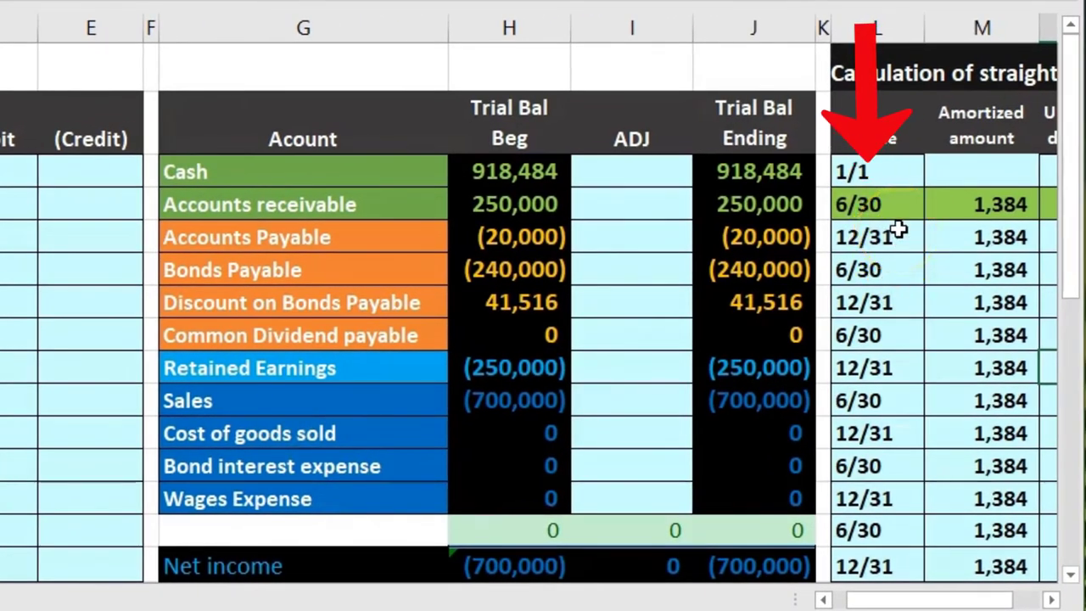
Copy the Cash account name from G3 and paste it as a value into journal cell C4.
left_click(759, 244)
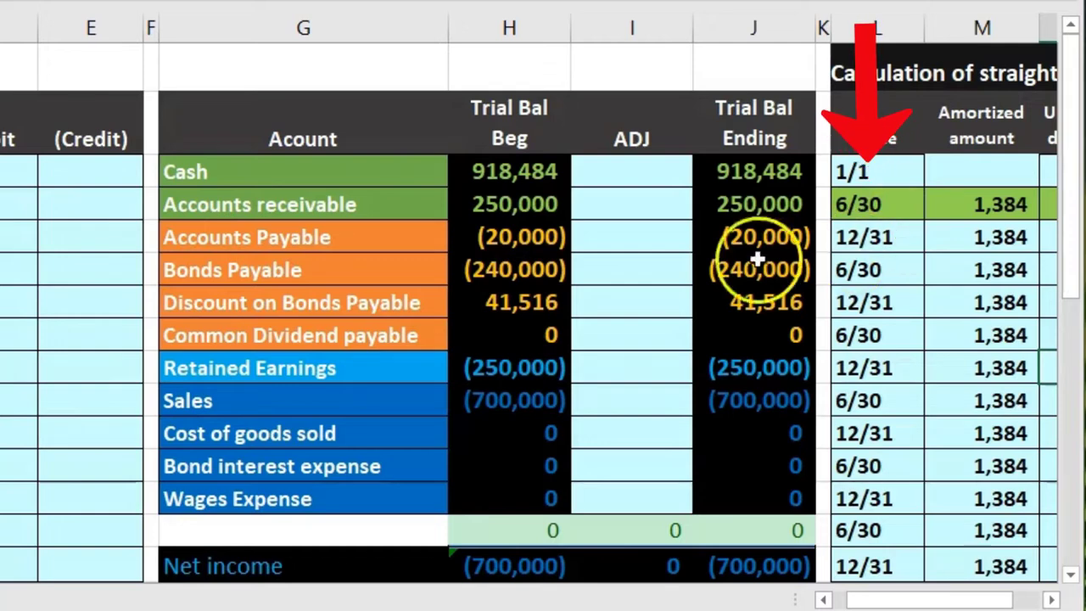
left_click(583, 302)
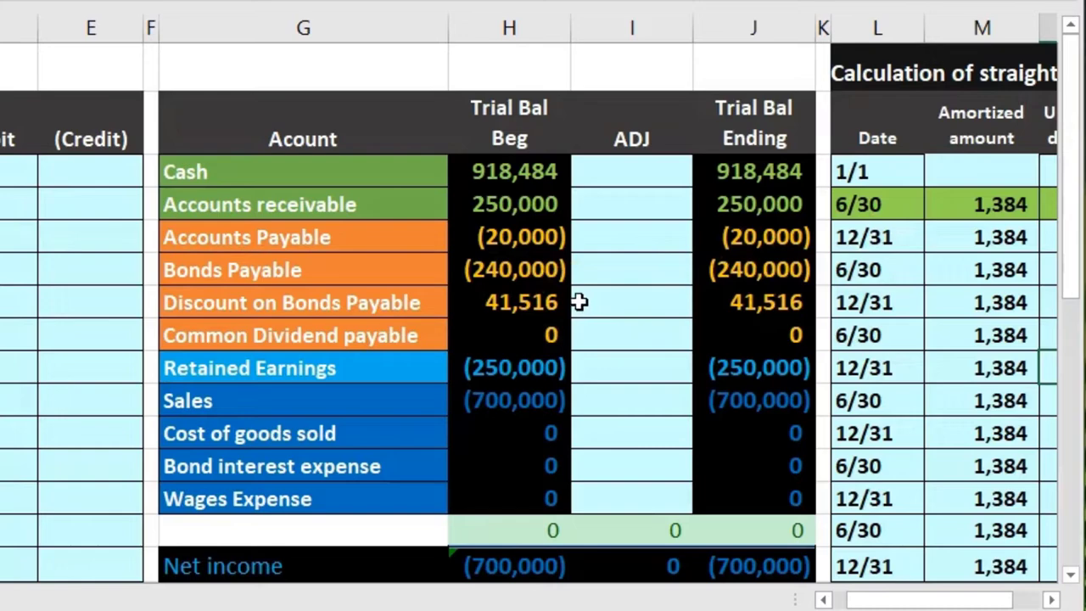
left_click(282, 170)
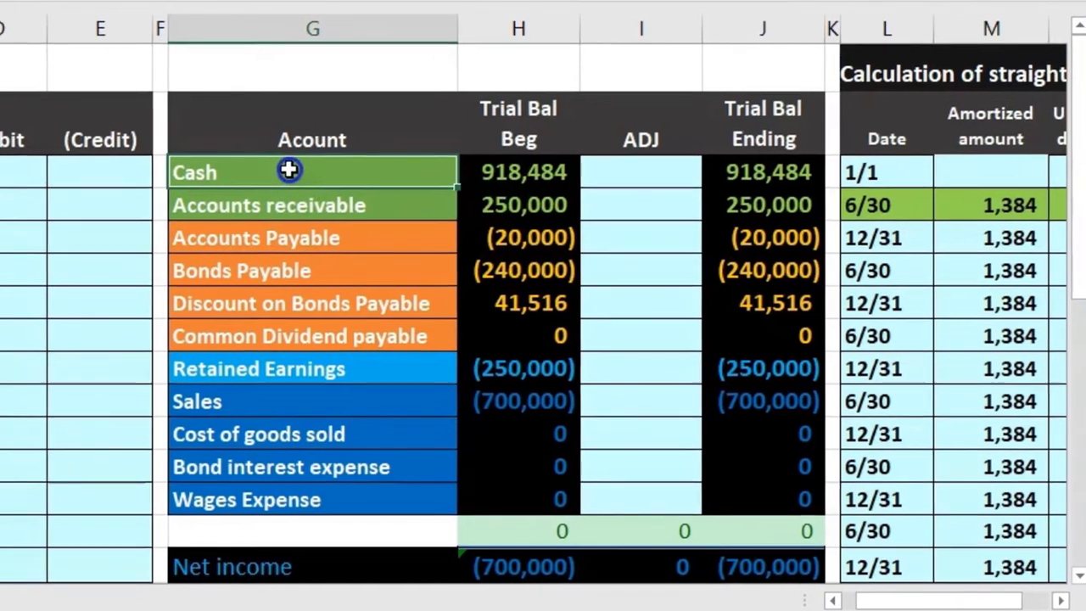
right_click(289, 170)
left_click(305, 181)
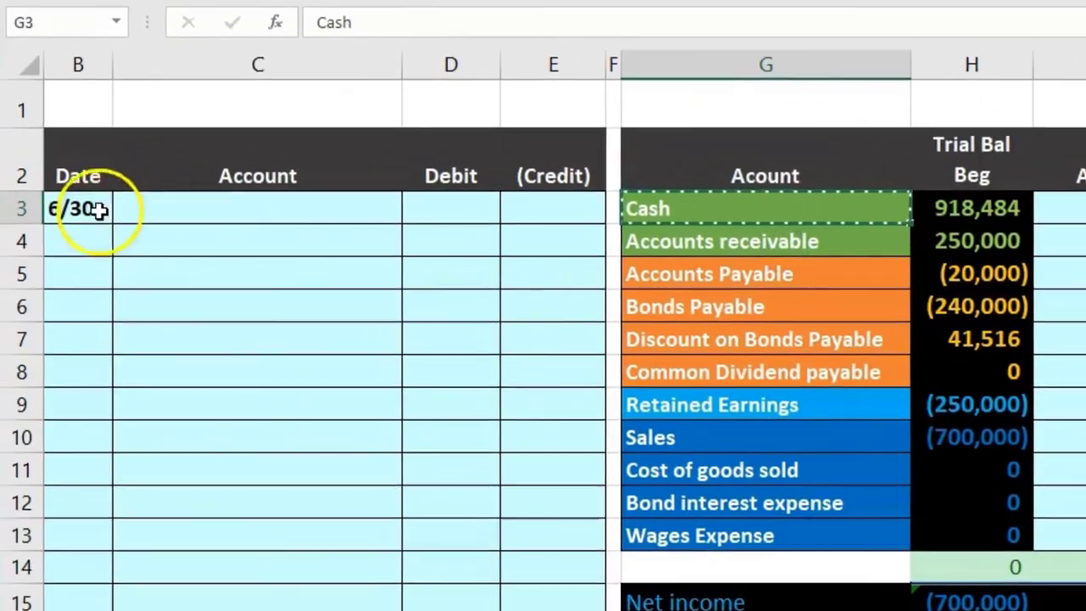
left_click(139, 242)
right_click(138, 246)
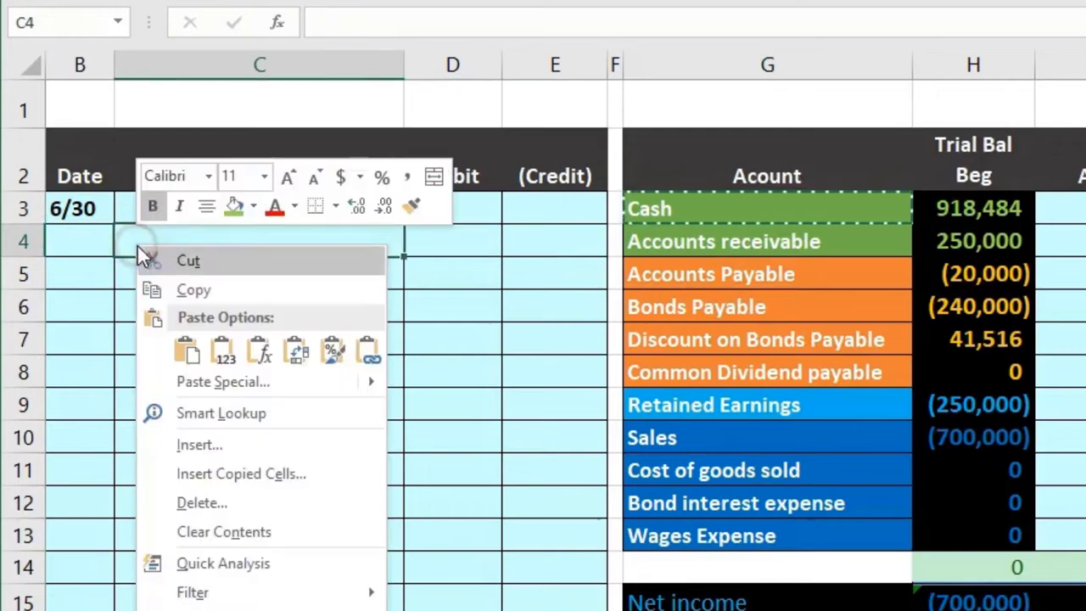
left_click(225, 349)
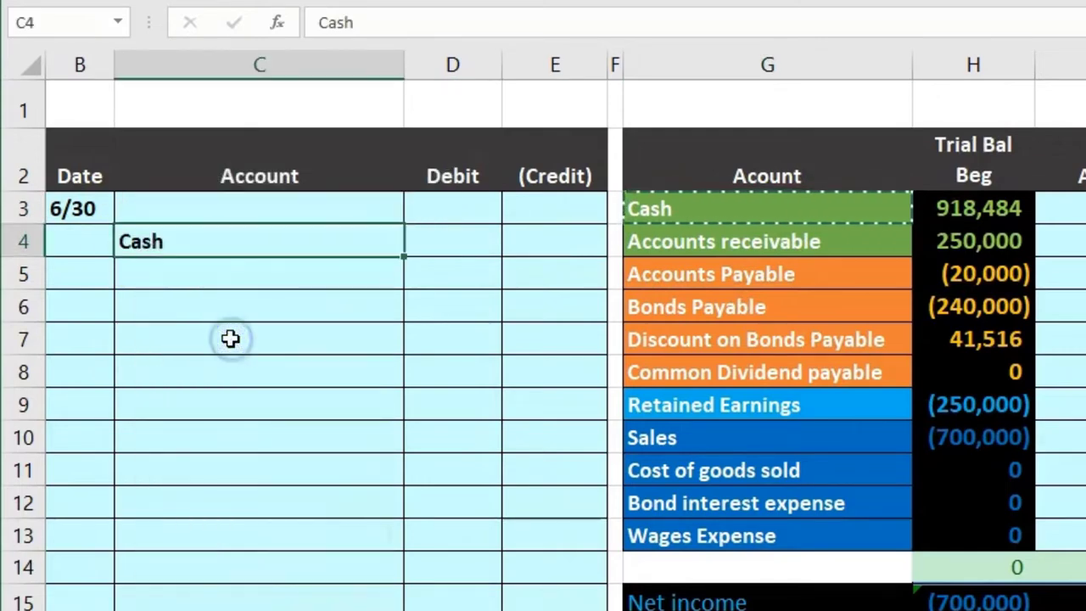
scroll(543, 339, "left", 3)
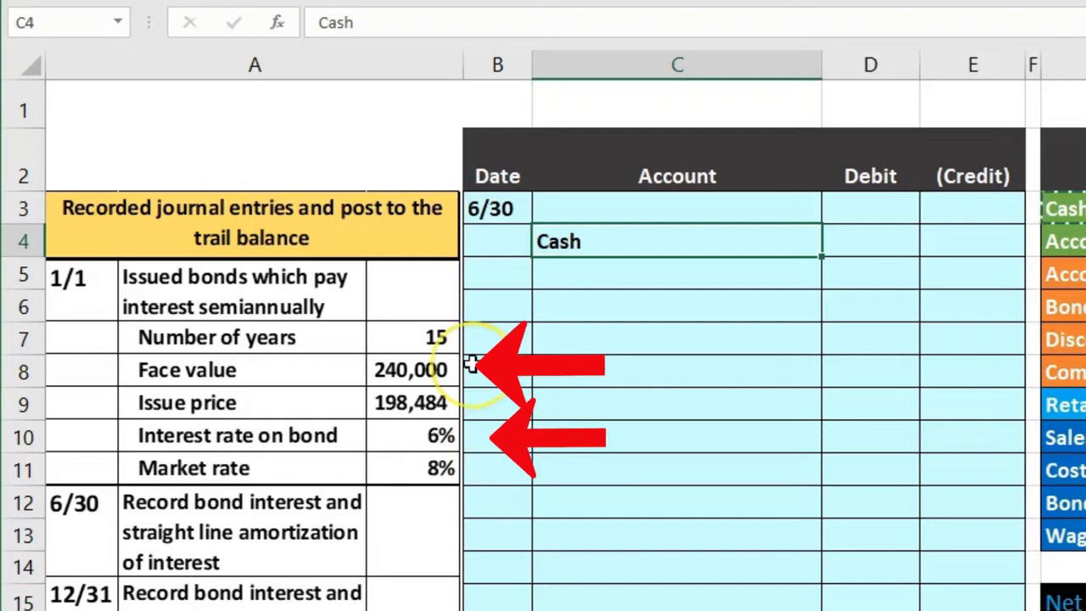
In Calculator, compute the semiannual interest as 240,000 × 0.06 ÷ 2 = 7,200.
key("XF86Calculator")
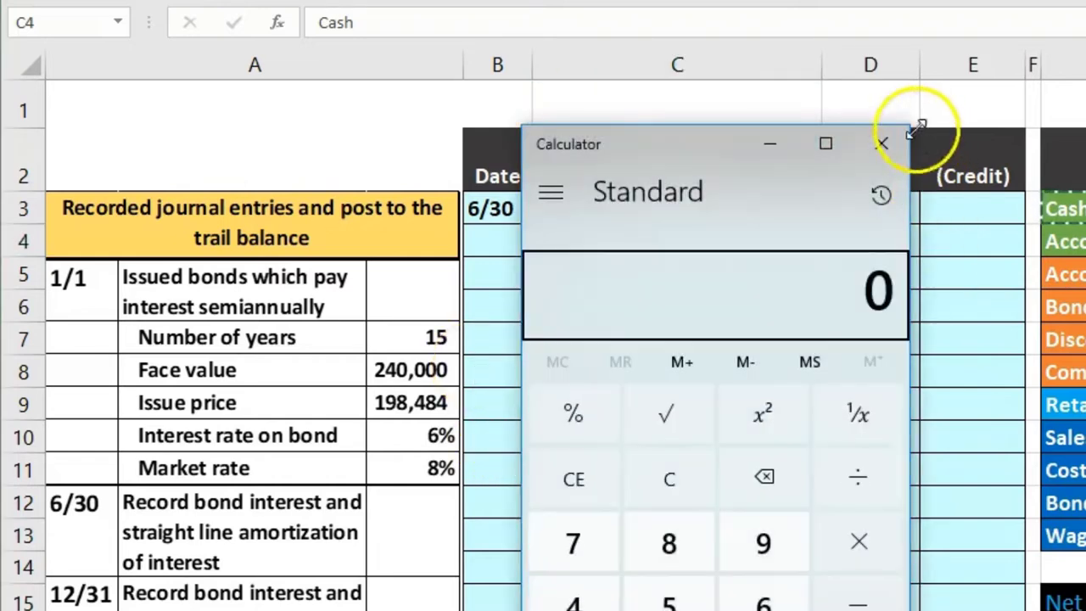
left_click_drag(708, 143, 738, 310)
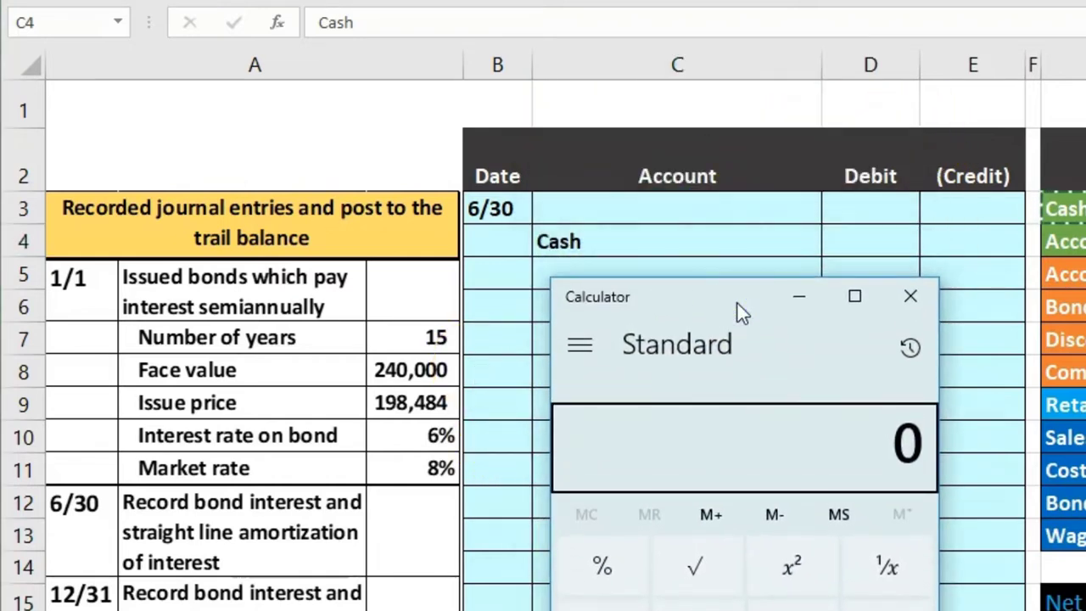
type("2400000")
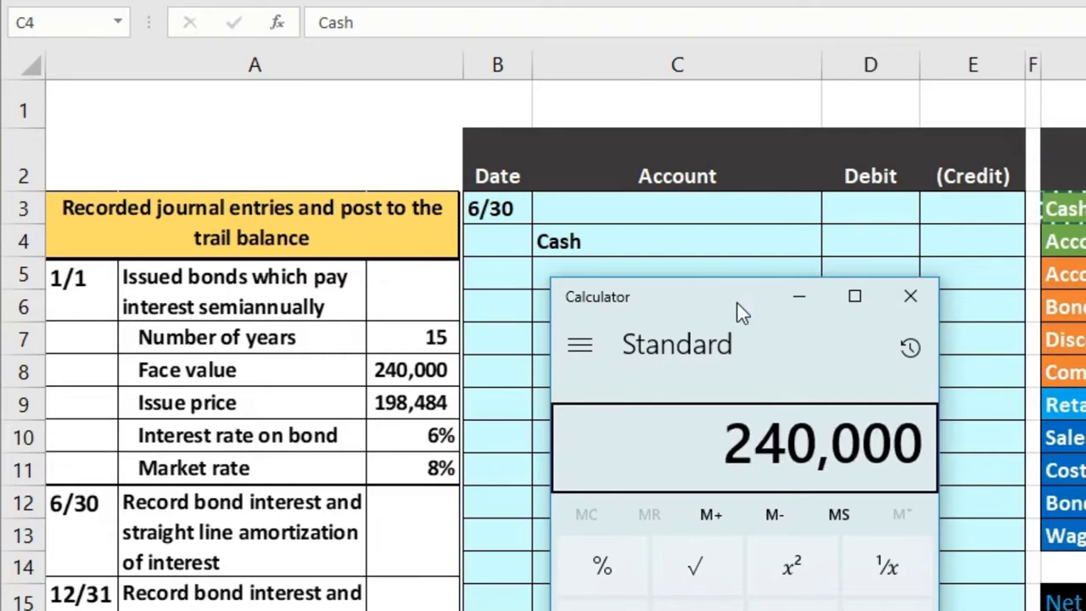
type(".")
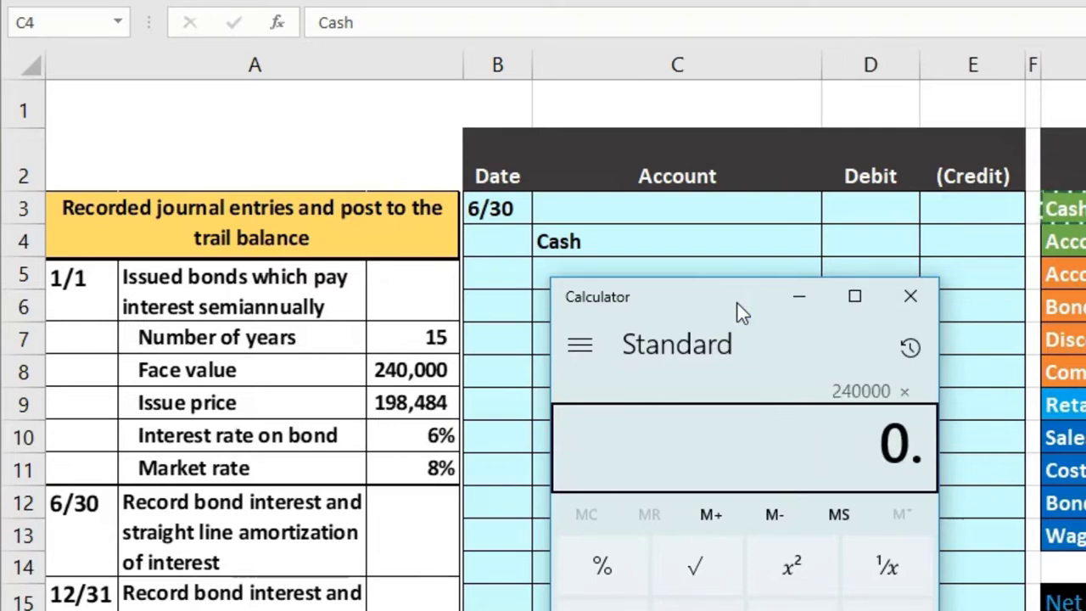
key("Return")
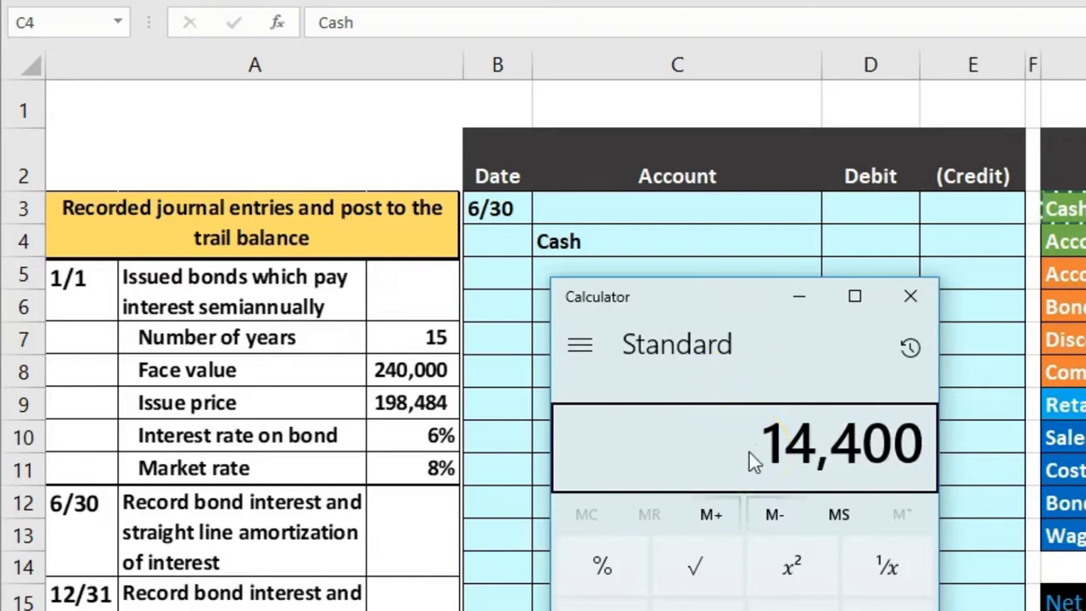
key("slash")
type("2")
key("Return")
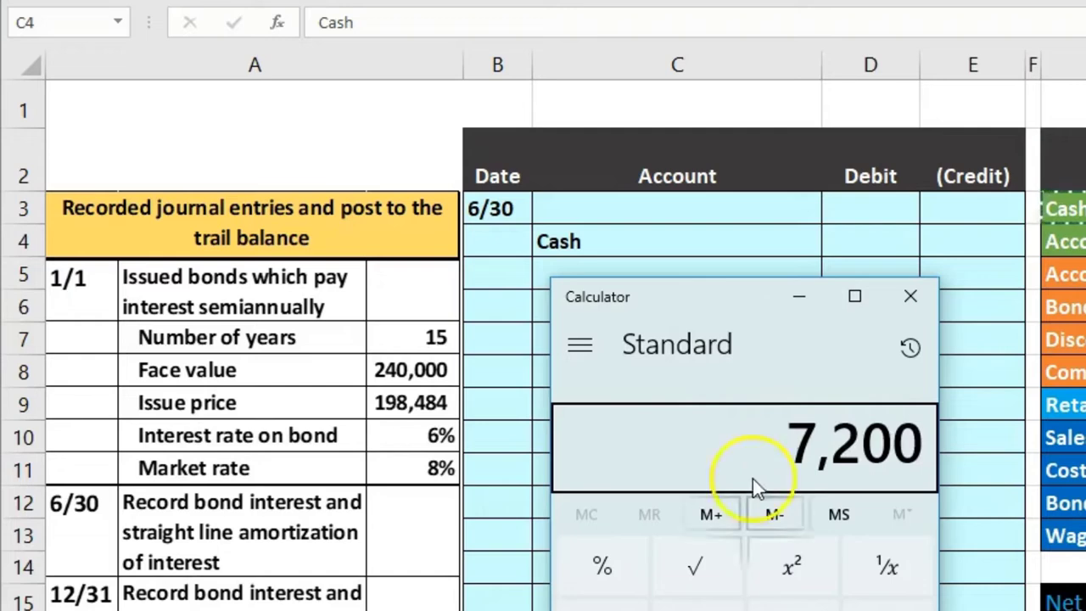
Recheck it as 0.03 × 240,000 = 7,200, store it in memory, and select cell E4.
left_click(696, 605)
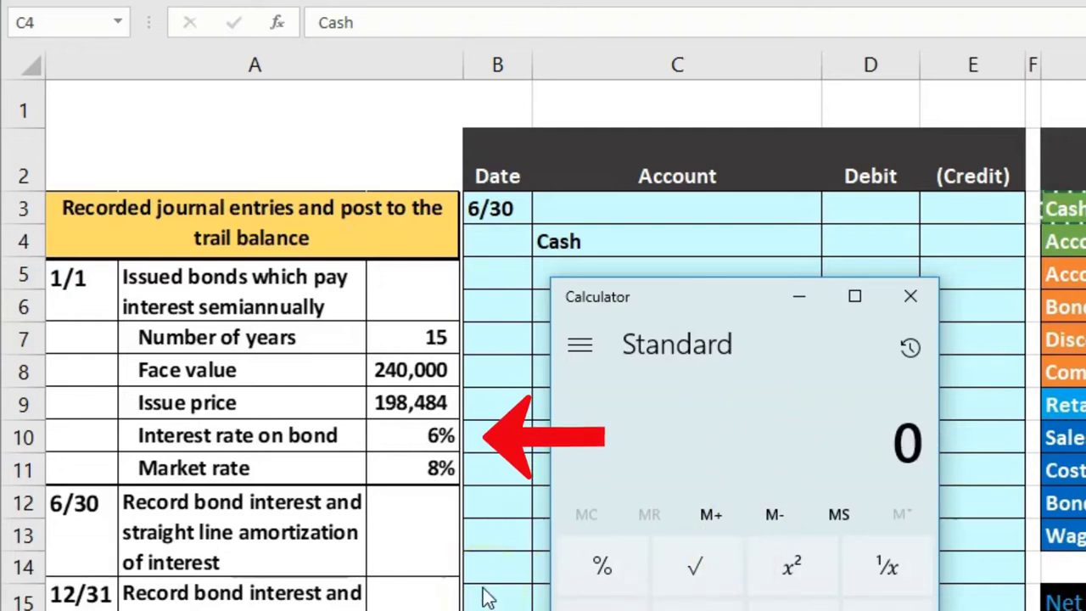
type(".06")
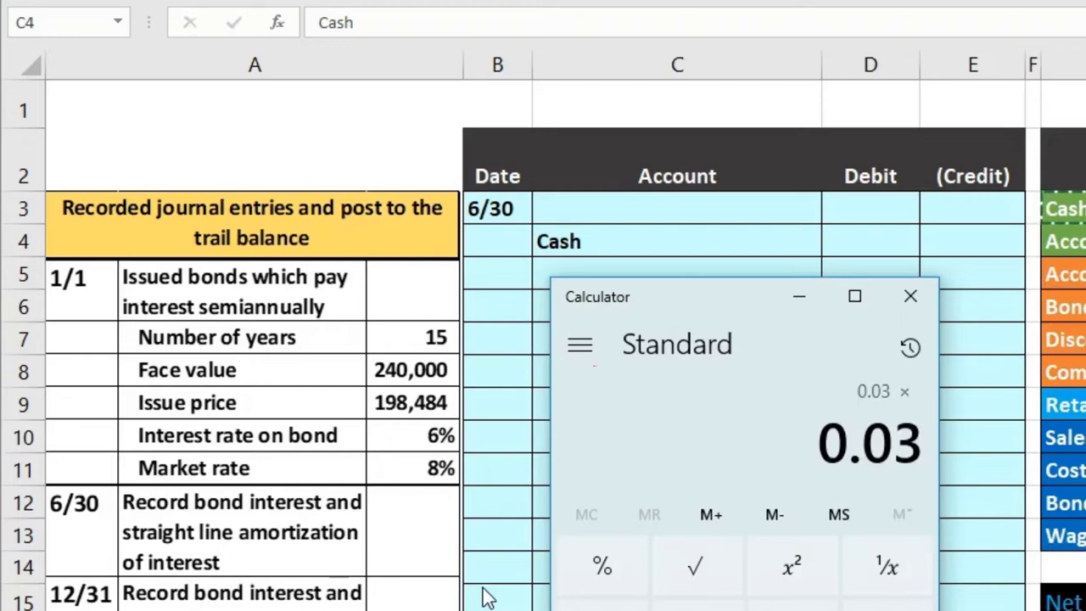
type("240000")
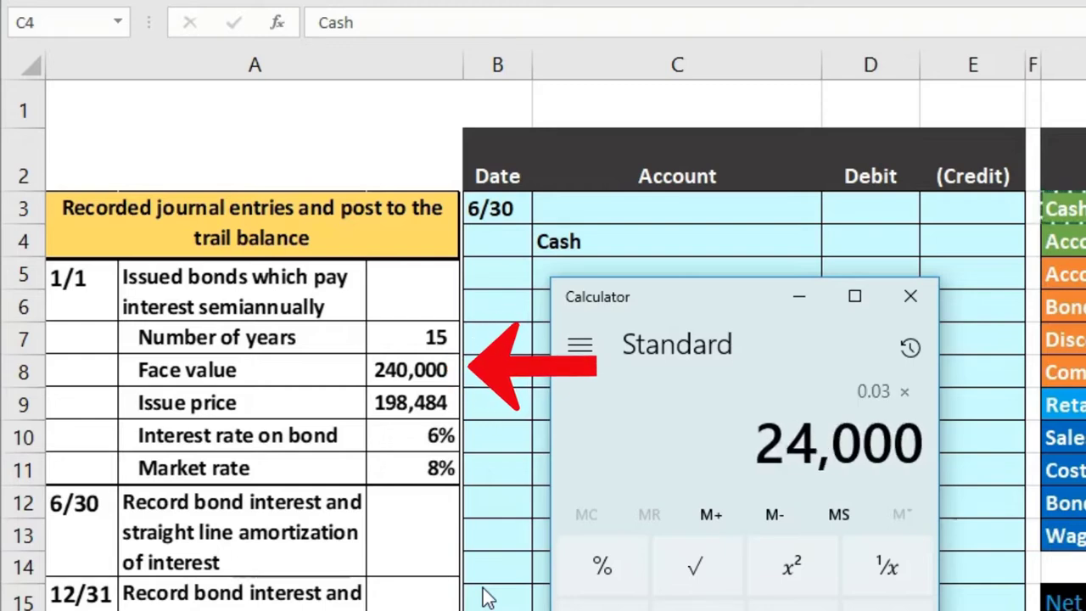
type("0")
key("Return")
left_click(718, 515)
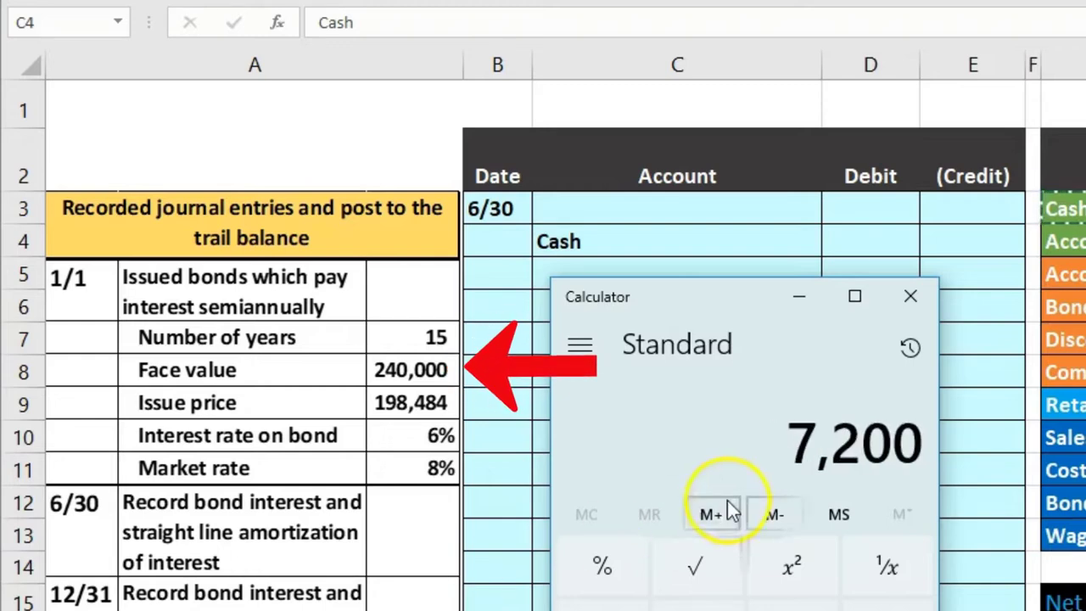
left_click(999, 286)
left_click(975, 240)
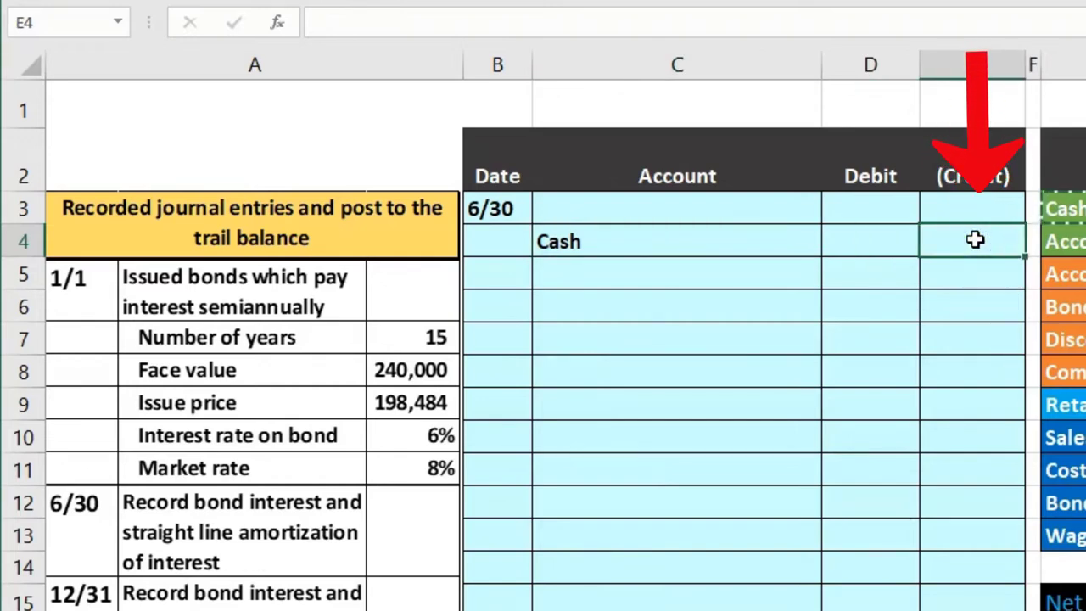
type("-240000*.06/2")
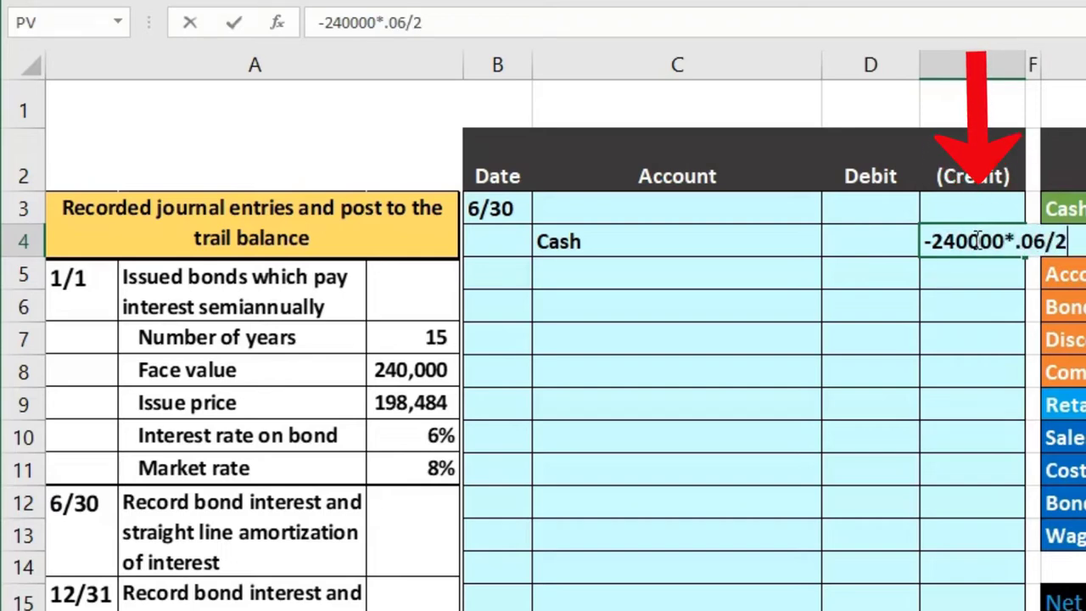
key("Return")
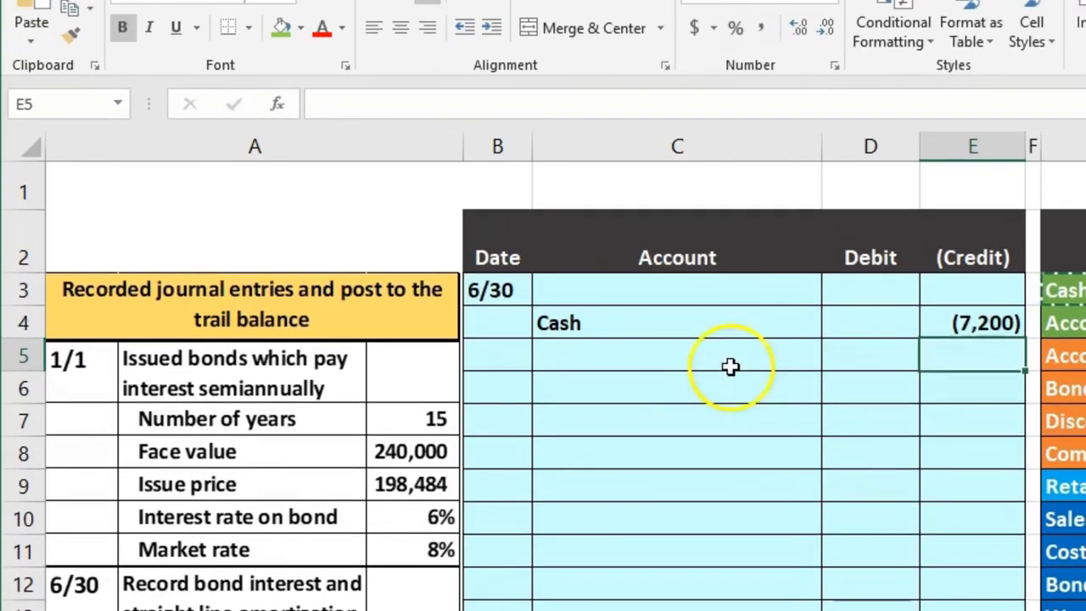
left_click(686, 251)
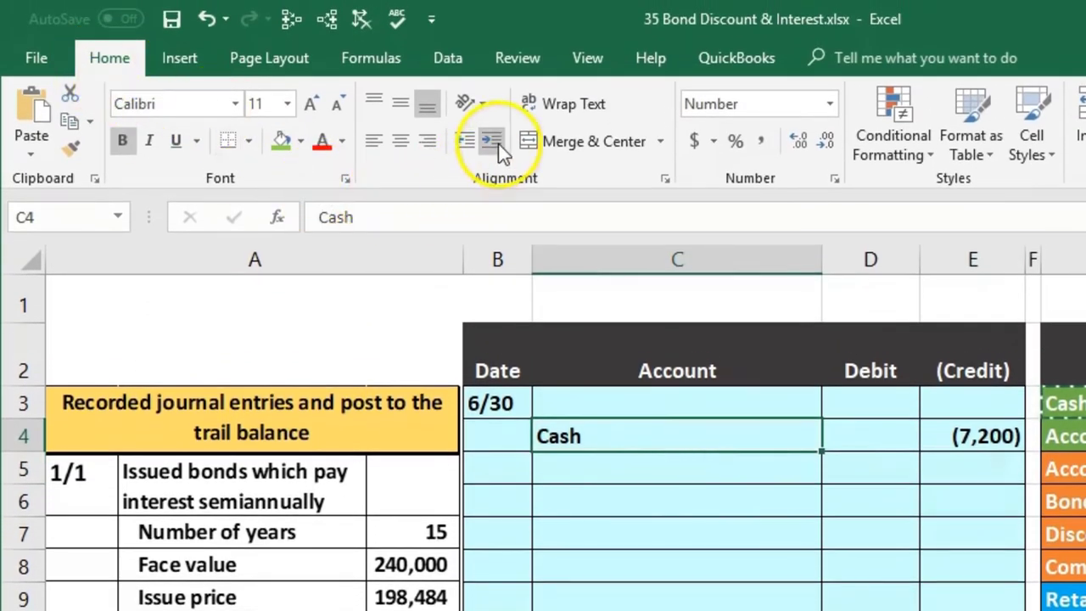
left_click(492, 141)
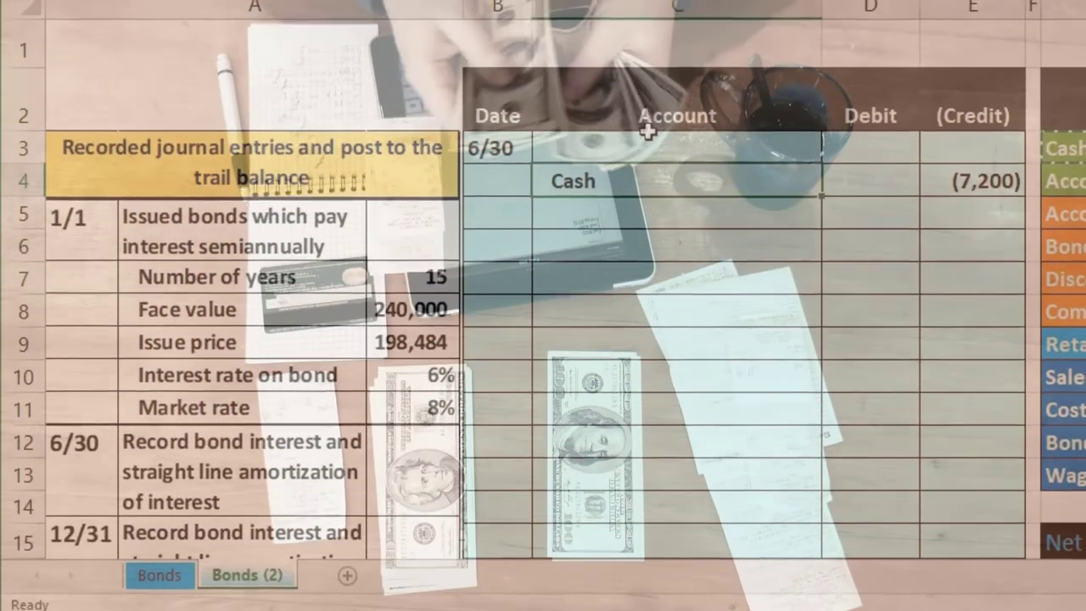
left_click(652, 147)
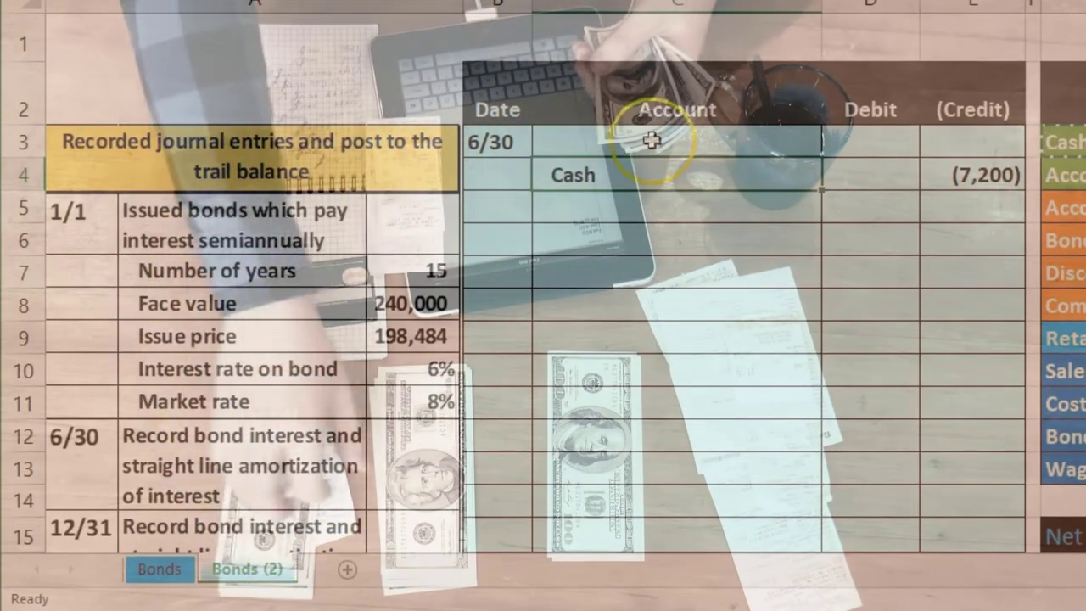
left_click(634, 210)
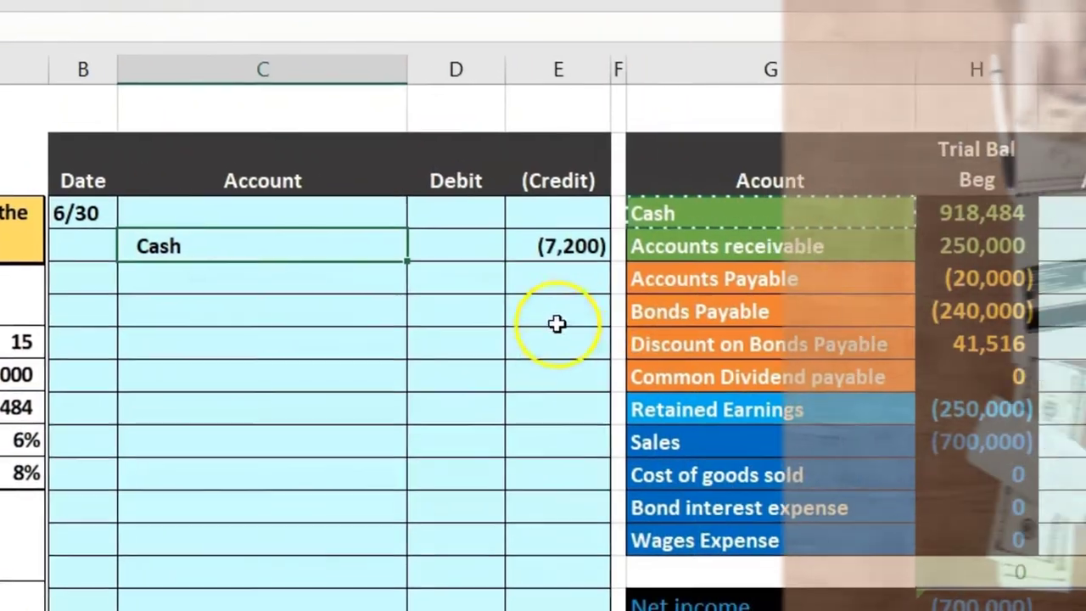
left_click(669, 343)
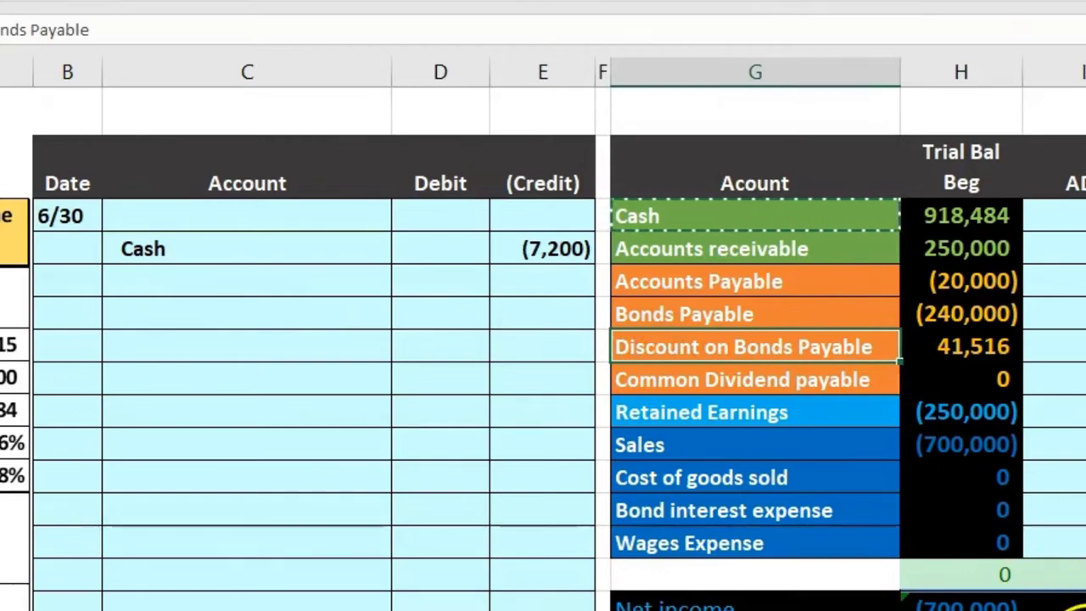
scroll(543, 340, "right", 2)
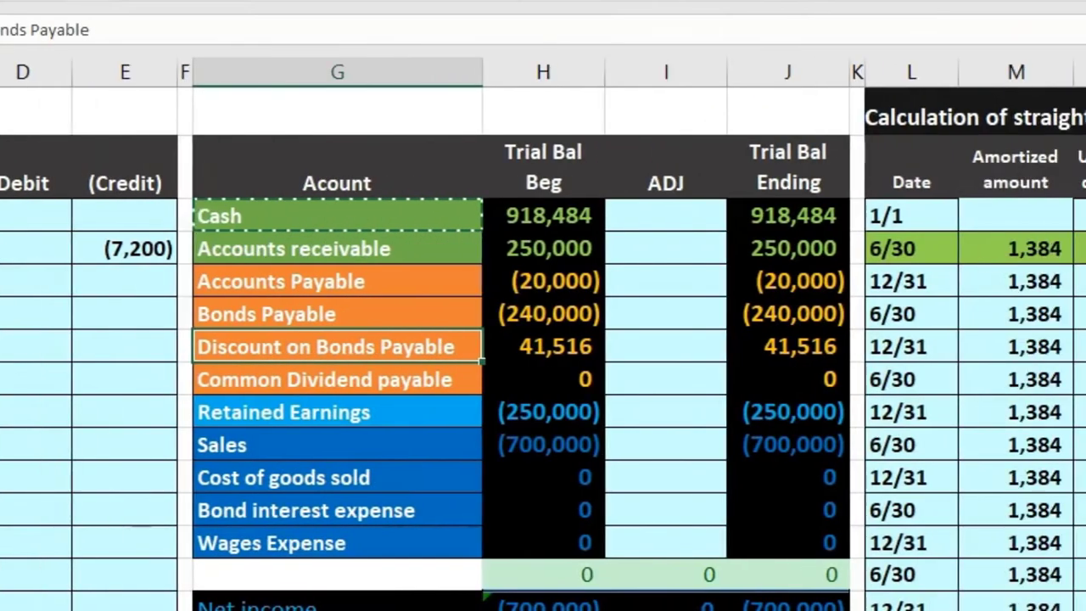
left_click(517, 340)
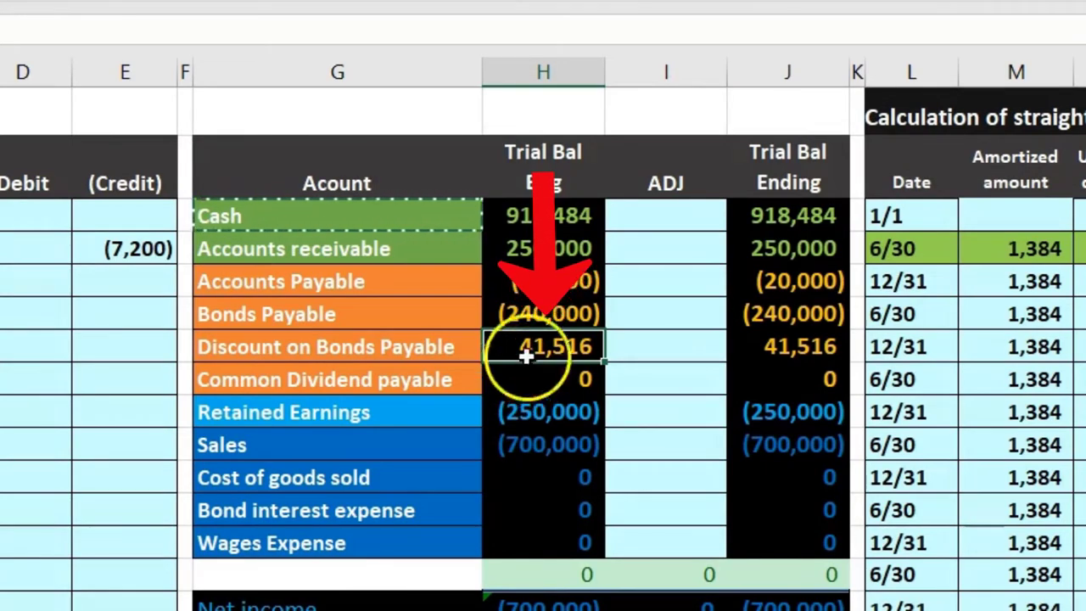
left_click_drag(554, 314, 561, 344)
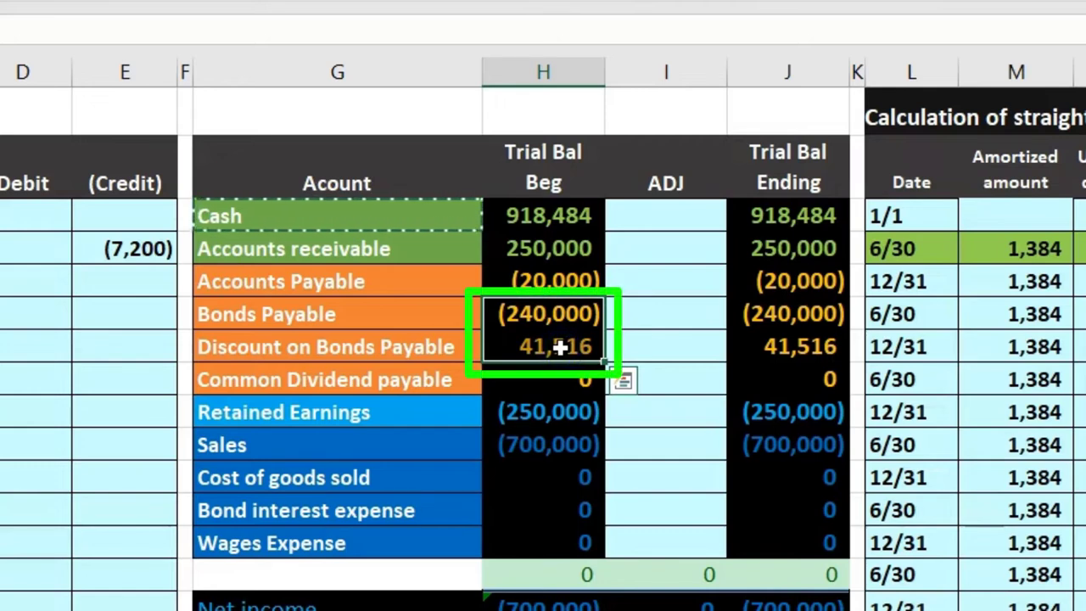
left_click_drag(551, 361, 552, 361)
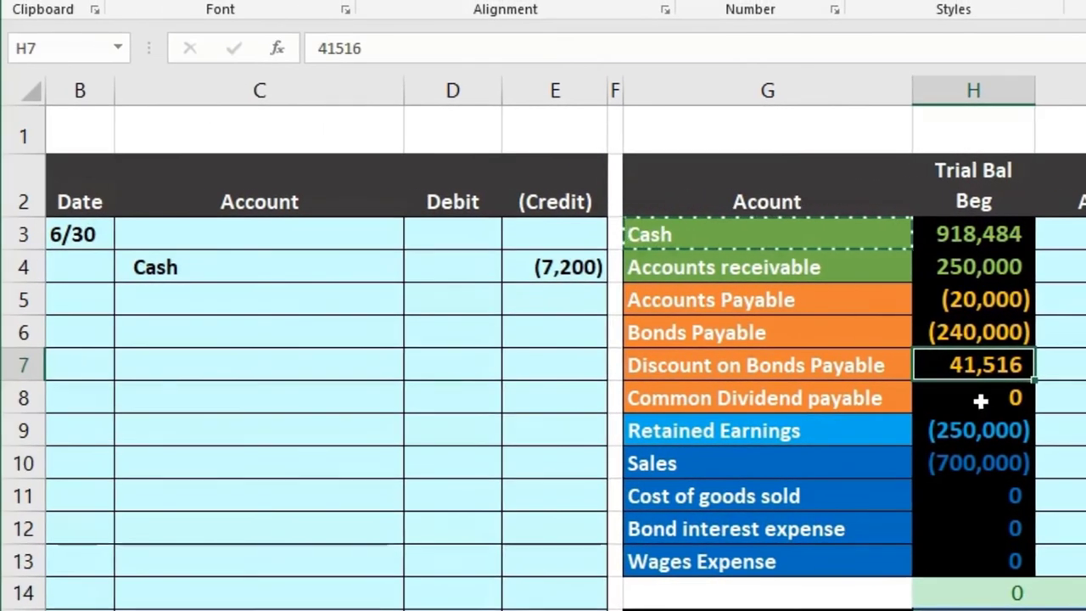
Paste 'Discount on Bonds Payable' as values into C5 and indent it.
left_click(861, 376)
right_click(784, 369)
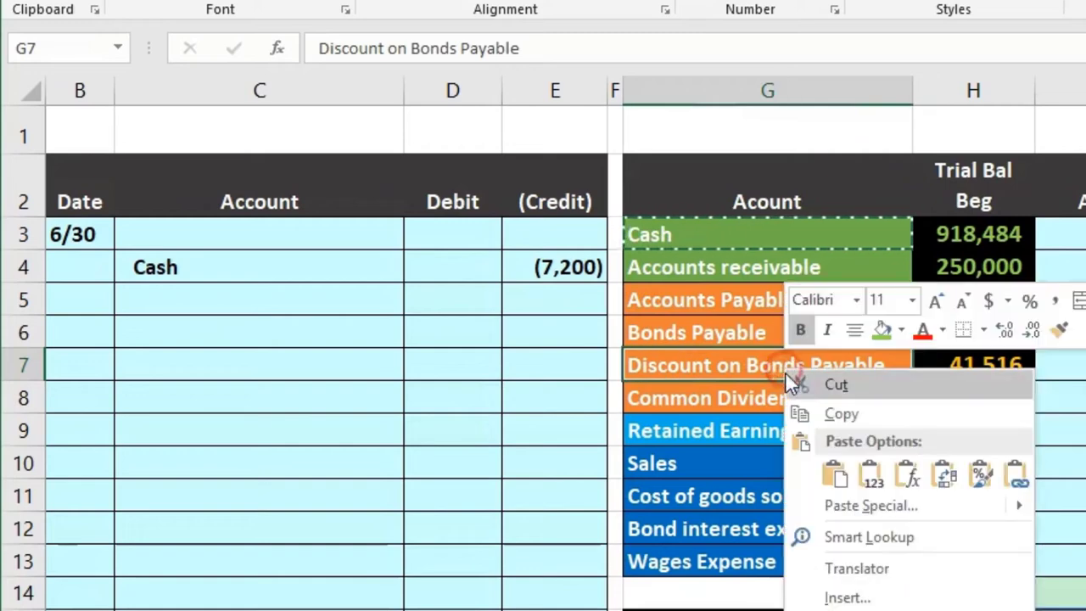
left_click(836, 415)
left_click(226, 294)
right_click(227, 299)
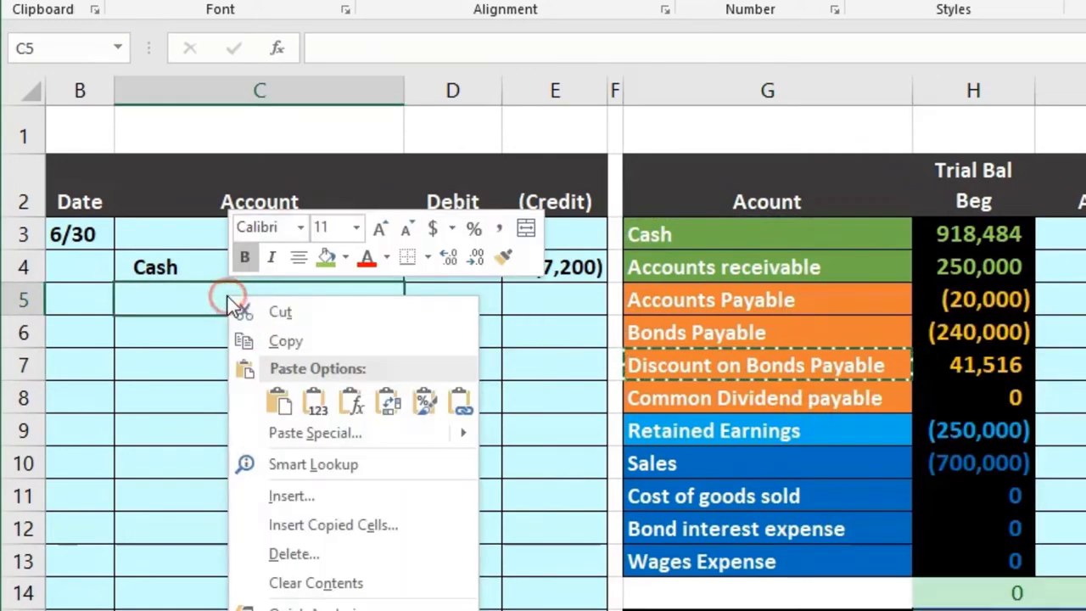
left_click(315, 401)
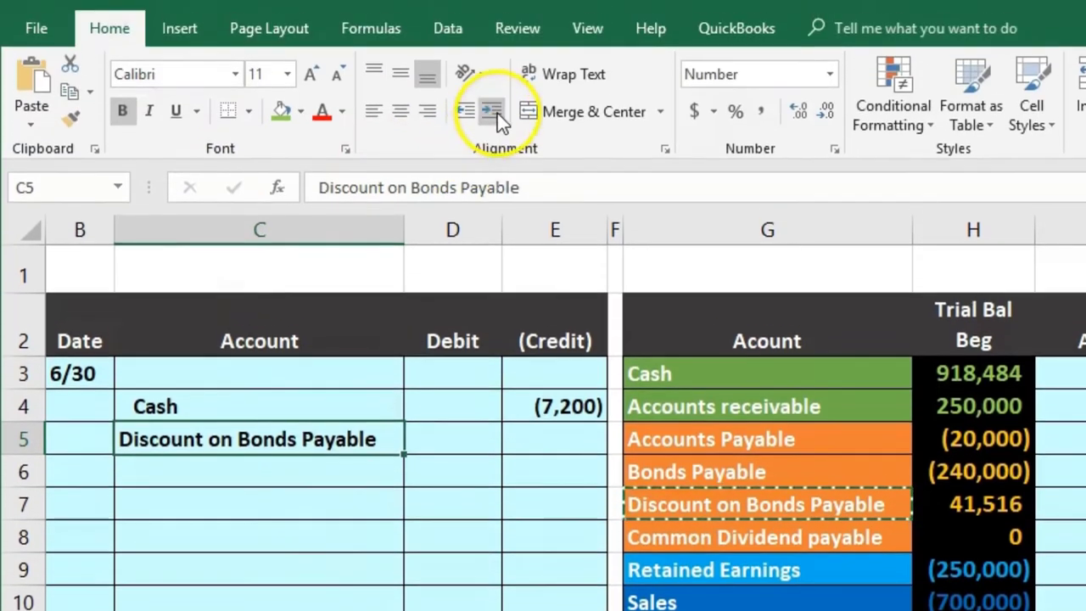
left_click(495, 142)
Credit the discount line (1,384) in E5 with the formula =-M4.
left_click(555, 471)
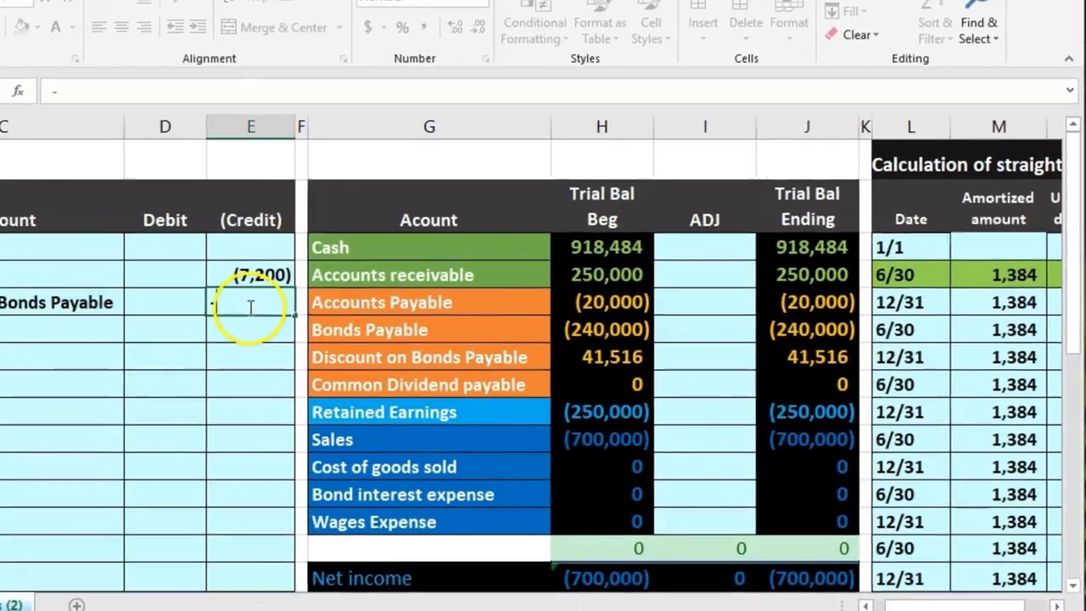
type("-")
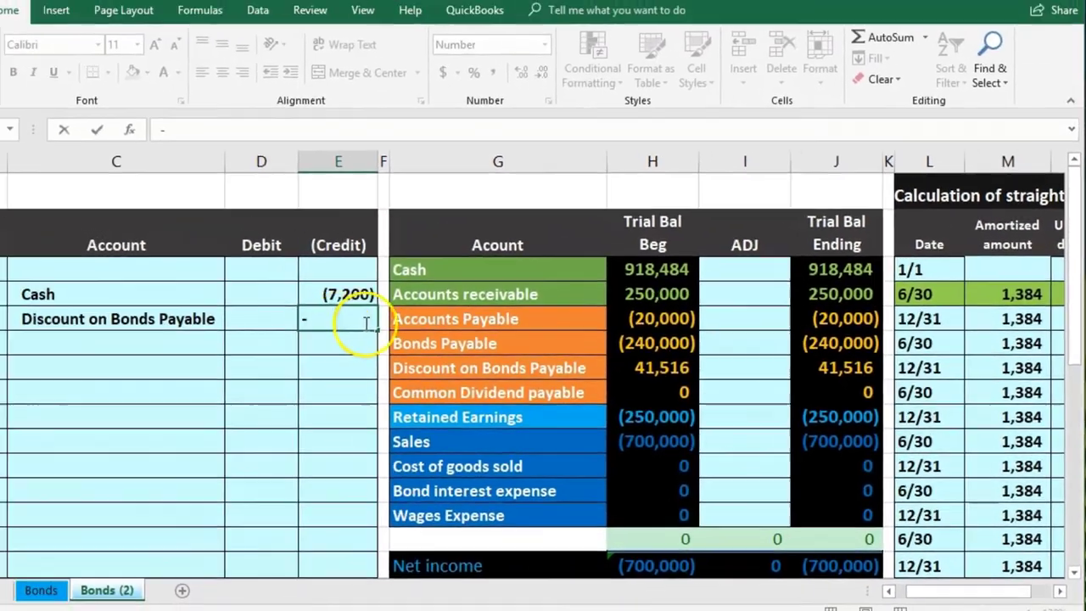
left_click(1009, 254)
key("Return")
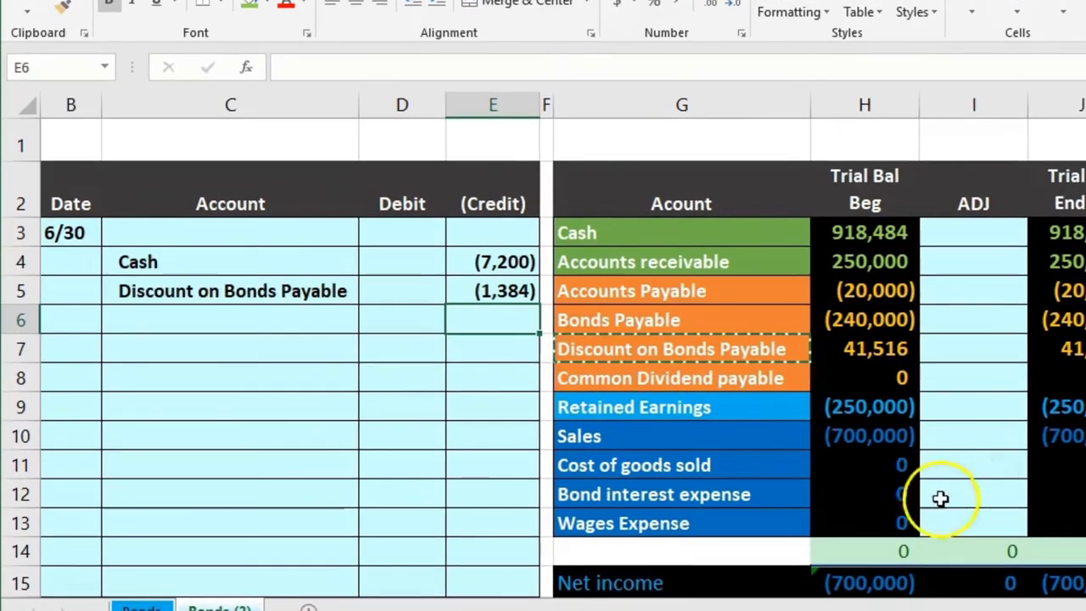
Paste 'Bond interest expense' as values into C3 as the entry's first line.
left_click(730, 496)
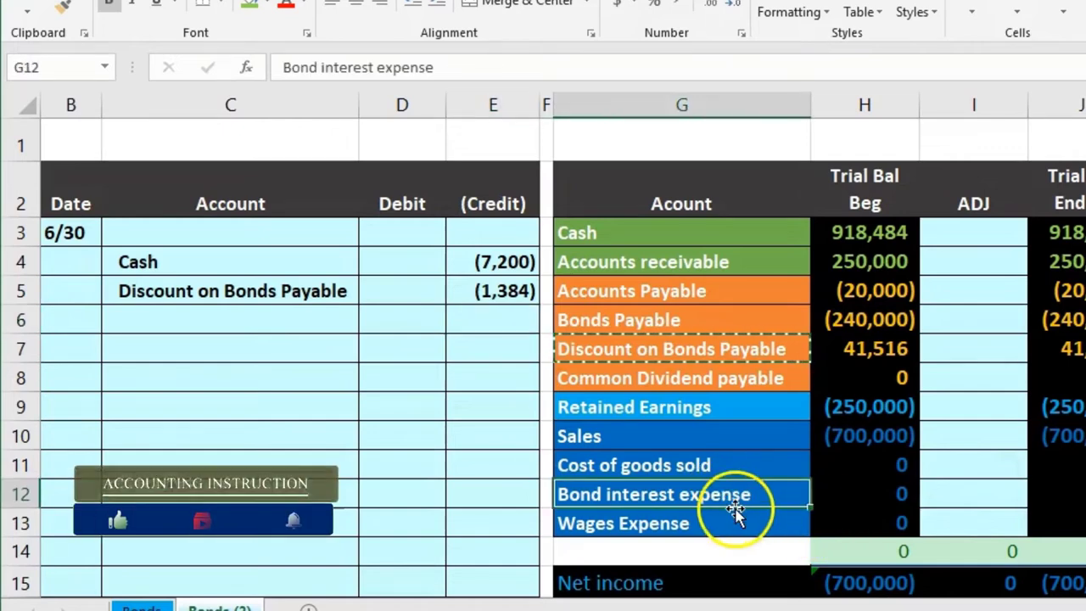
right_click(732, 499)
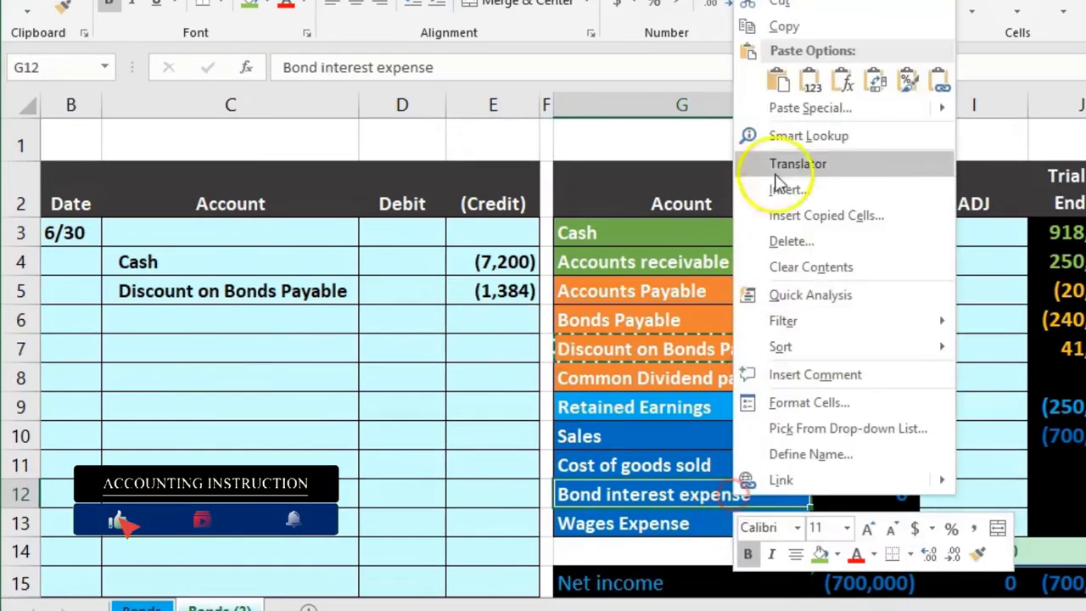
left_click(781, 29)
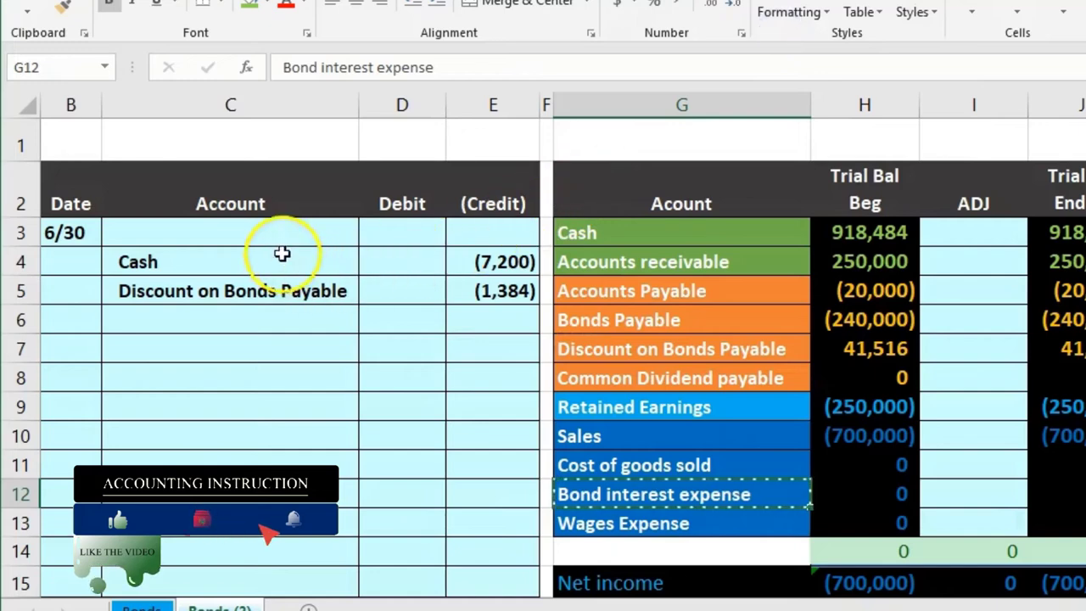
left_click(257, 233)
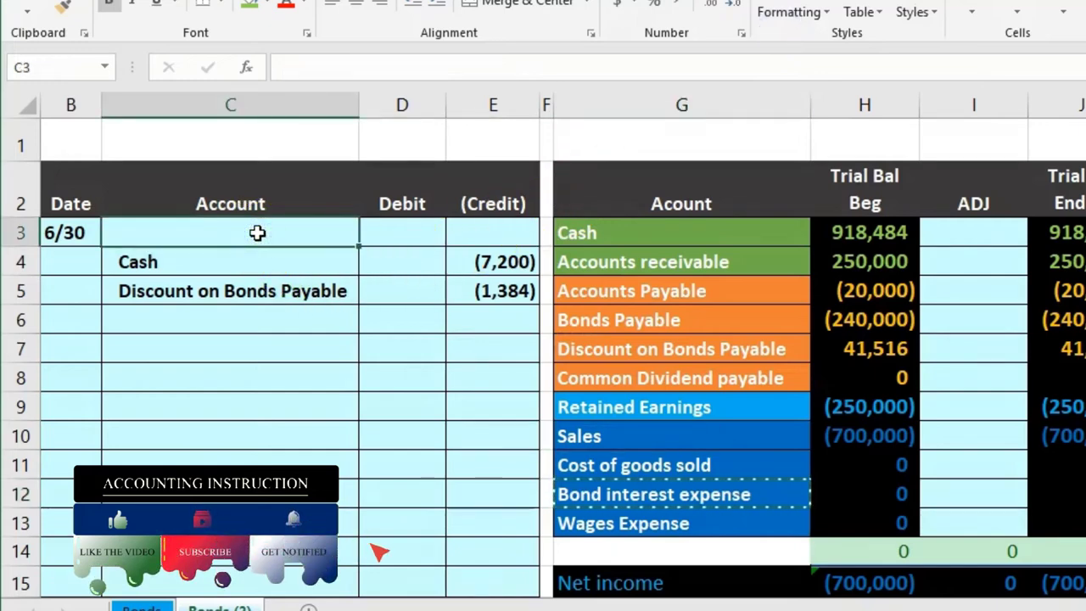
right_click(257, 232)
left_click(332, 318)
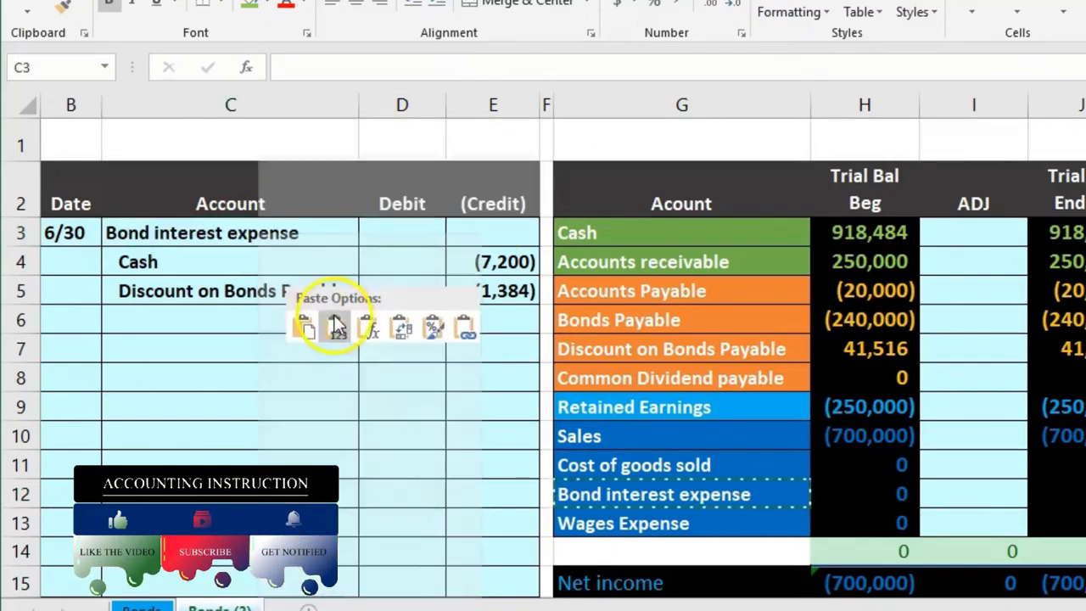
Review the formulas behind the Cash (7,200) and discount (1,384) credits in E4:E5.
left_click(421, 356)
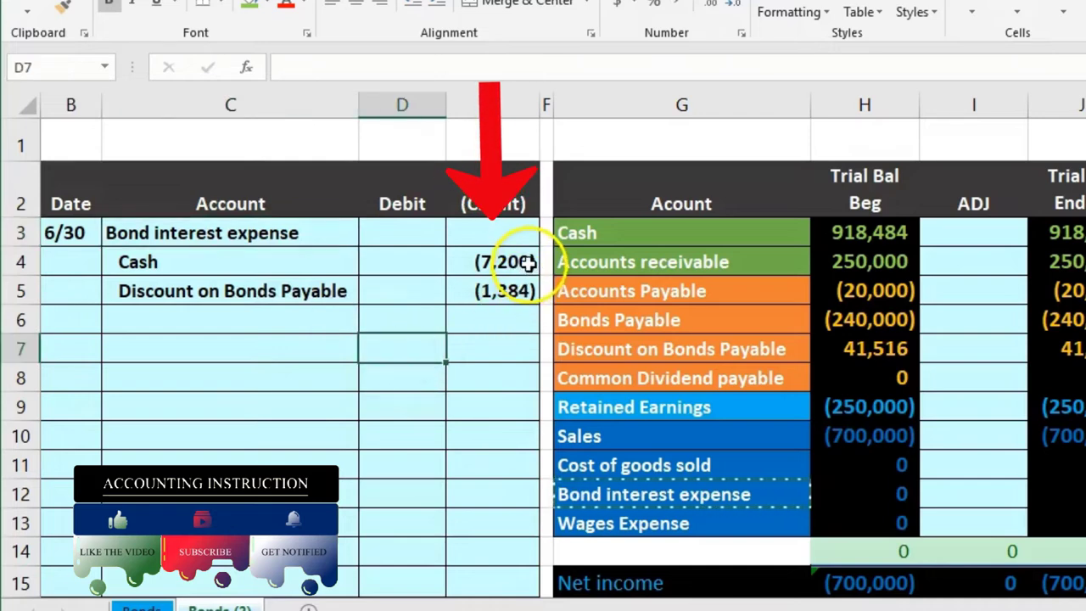
left_click_drag(527, 263, 525, 290)
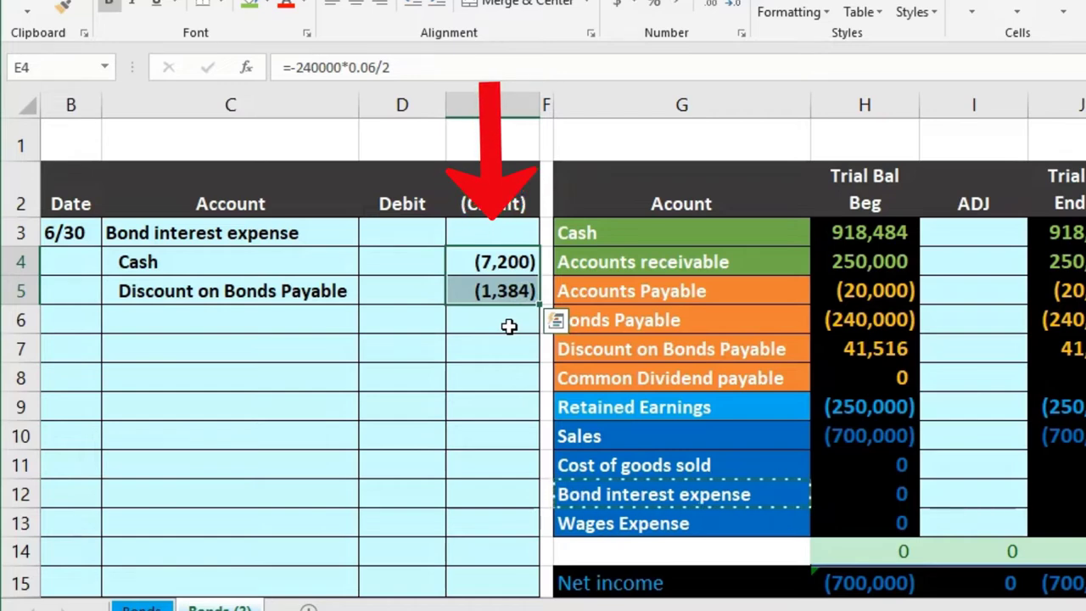
left_click(513, 263)
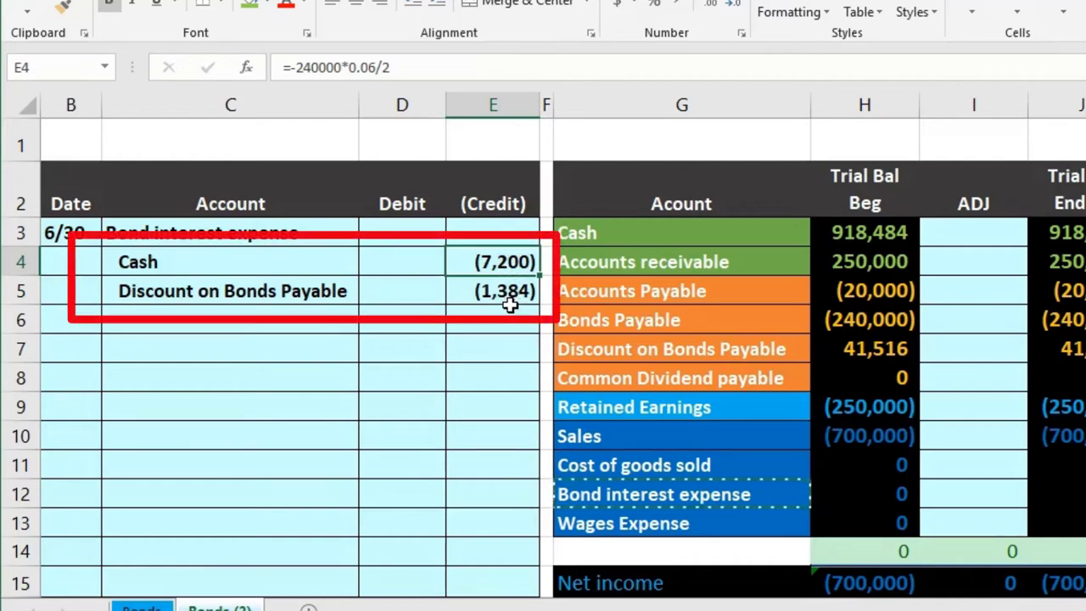
left_click(506, 297)
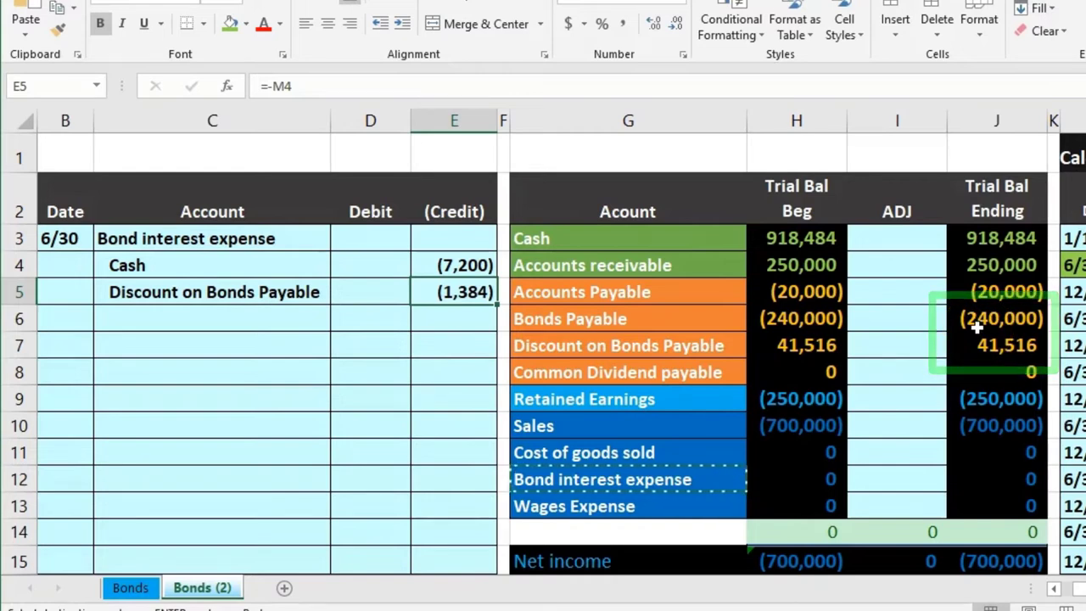
left_click(978, 329)
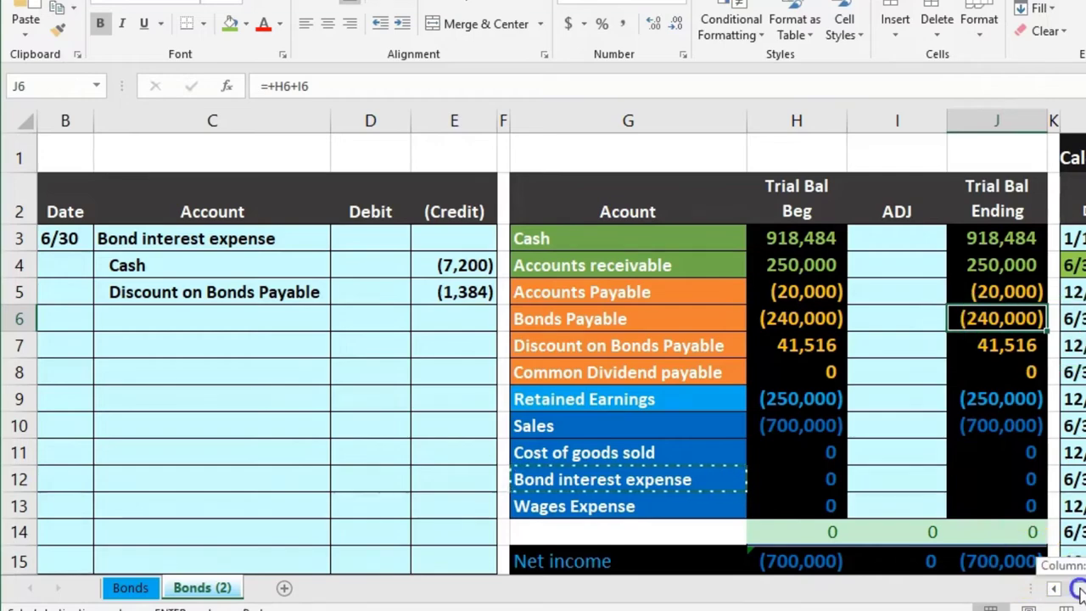
left_click(1054, 588)
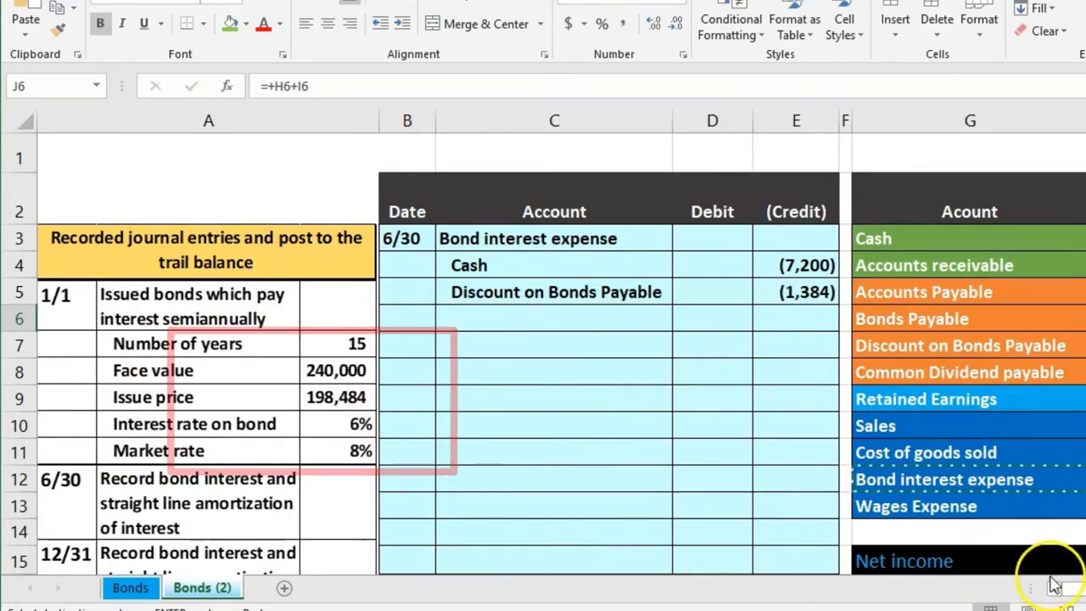
scroll(1052, 567, "right", 3)
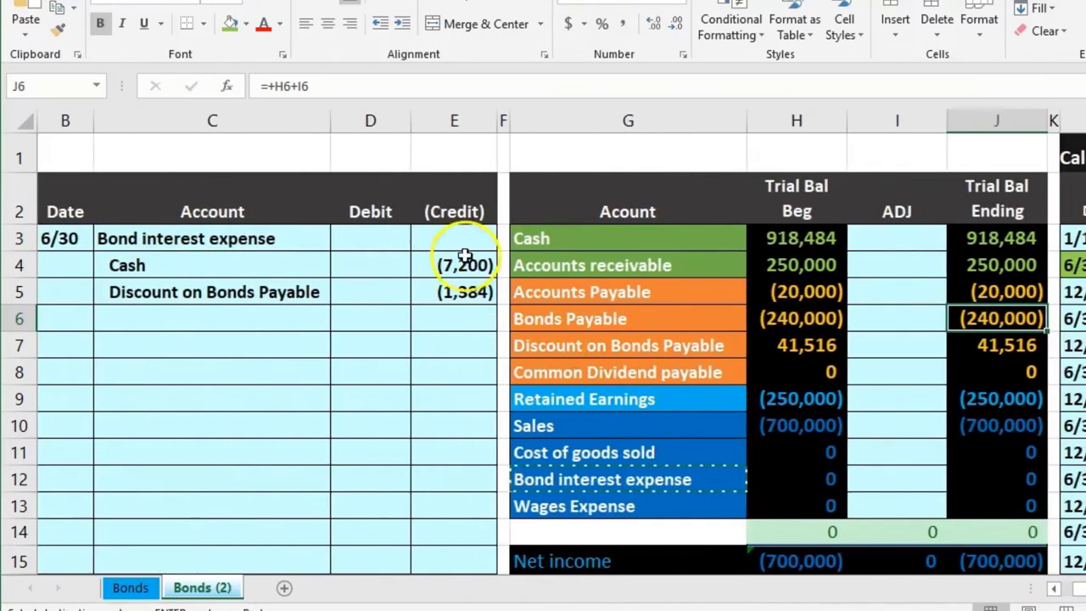
left_click(395, 238)
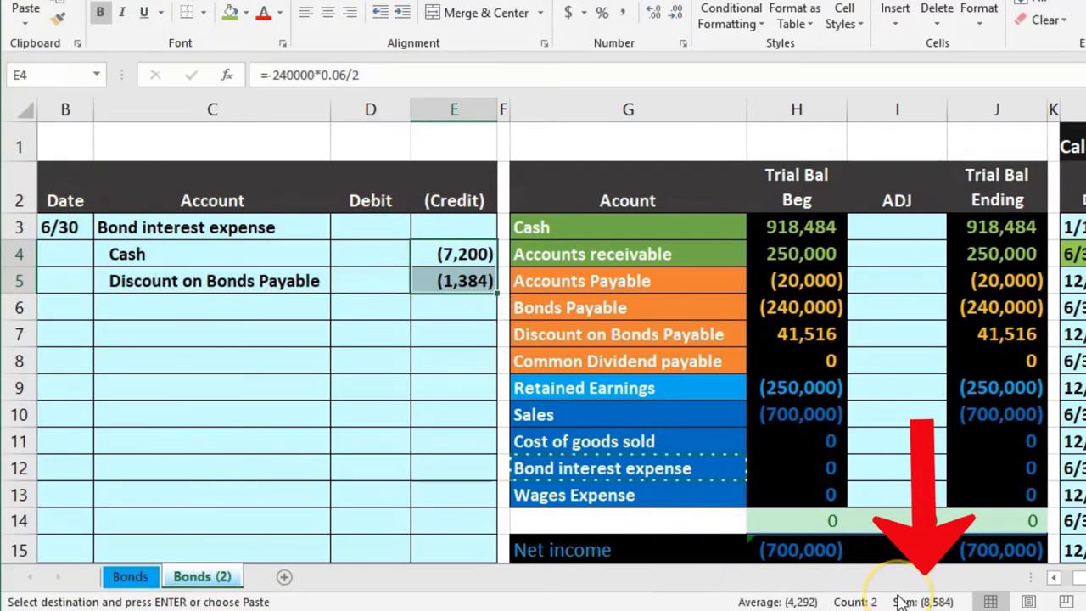
left_click(364, 228)
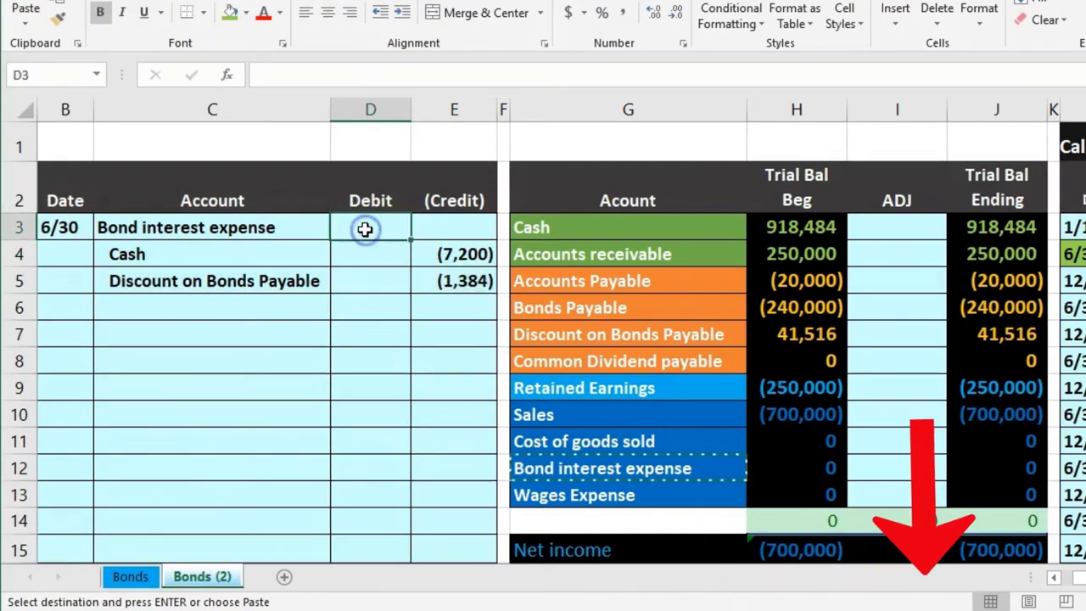
type("-sum")
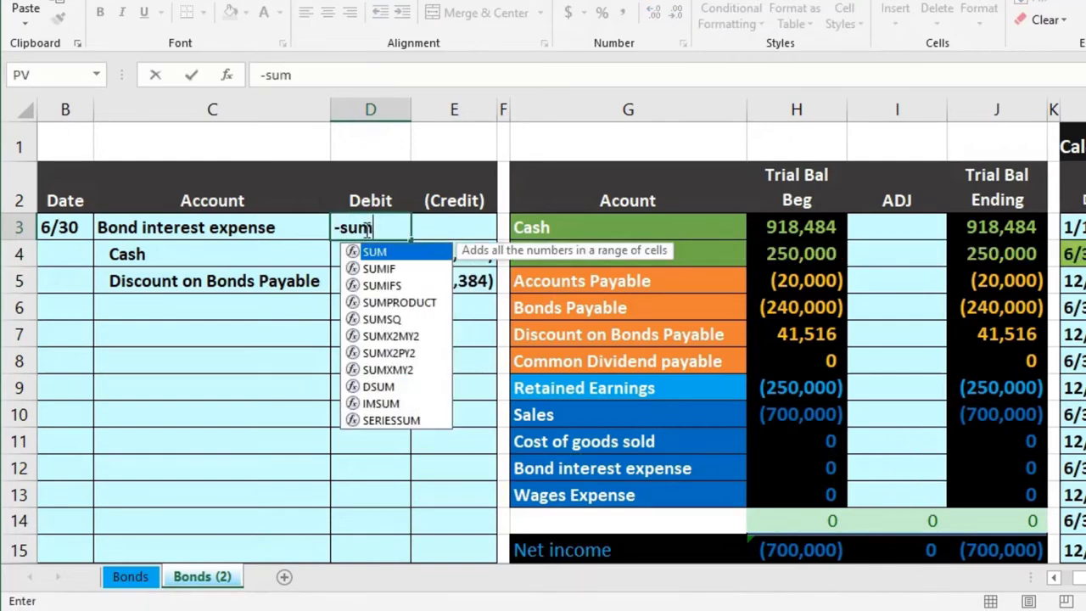
double_click(366, 253)
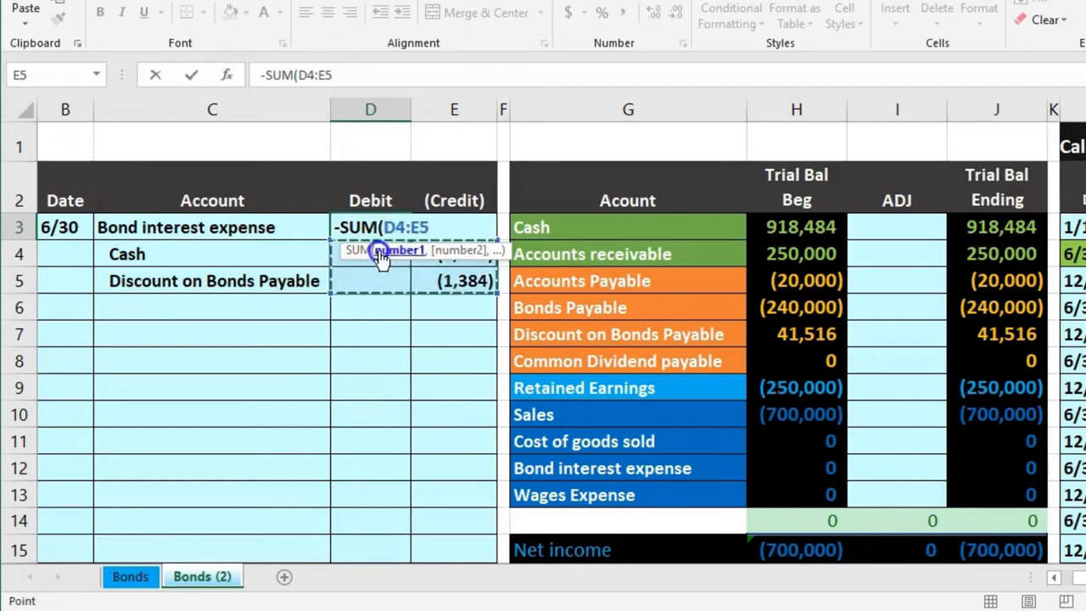
left_click(404, 356)
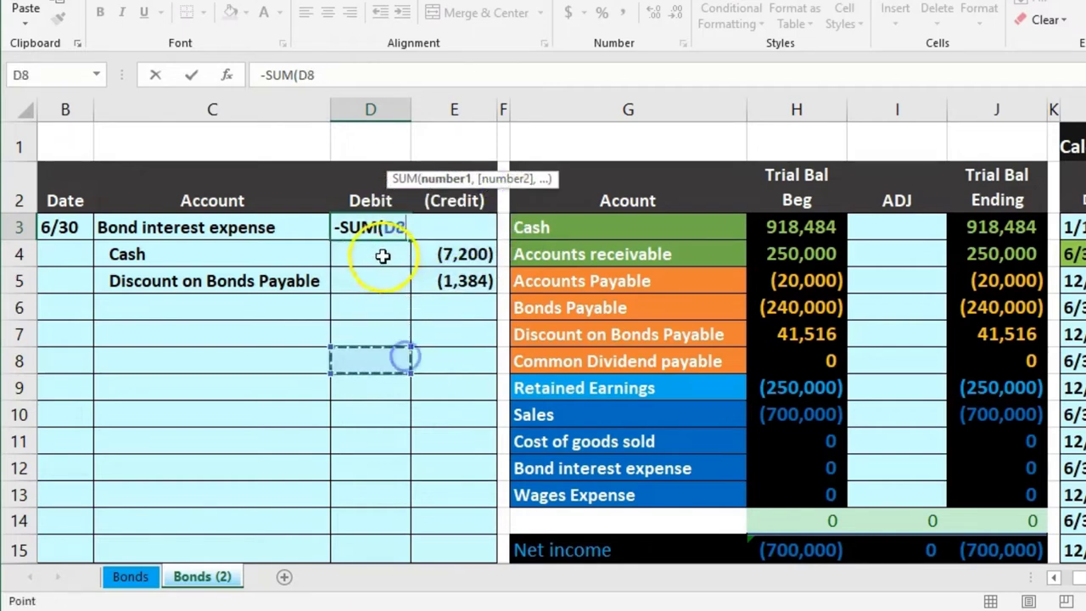
left_click_drag(383, 255, 449, 283)
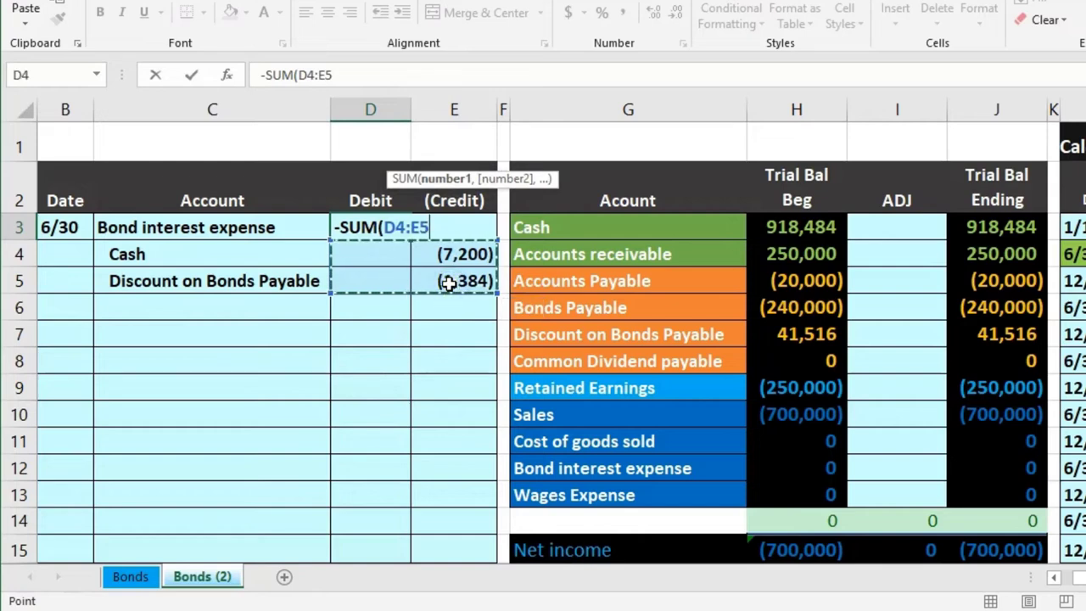
key("Return")
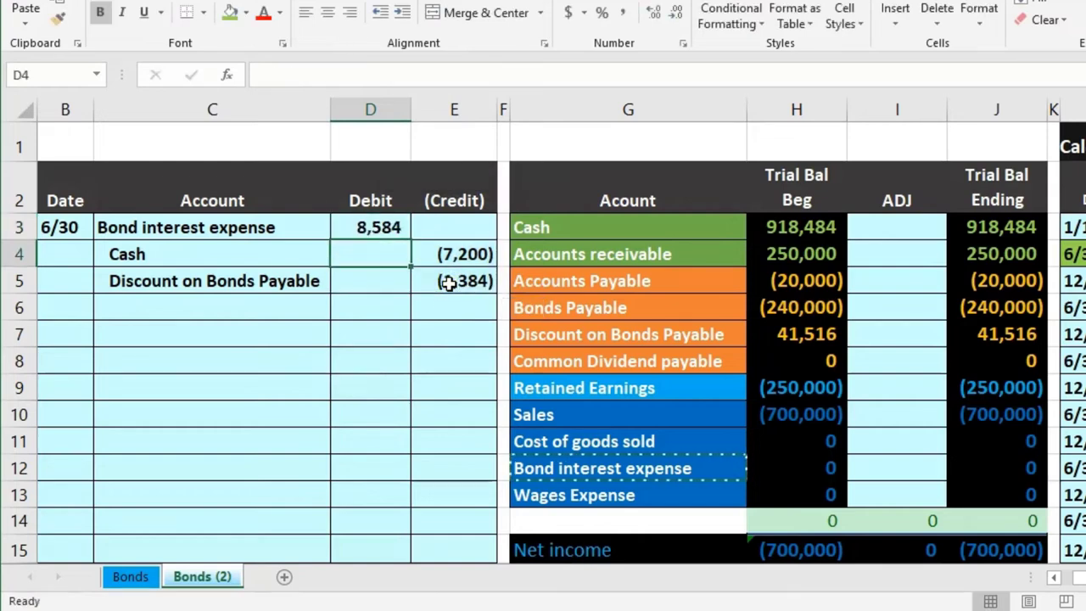
left_click_drag(230, 228, 336, 226)
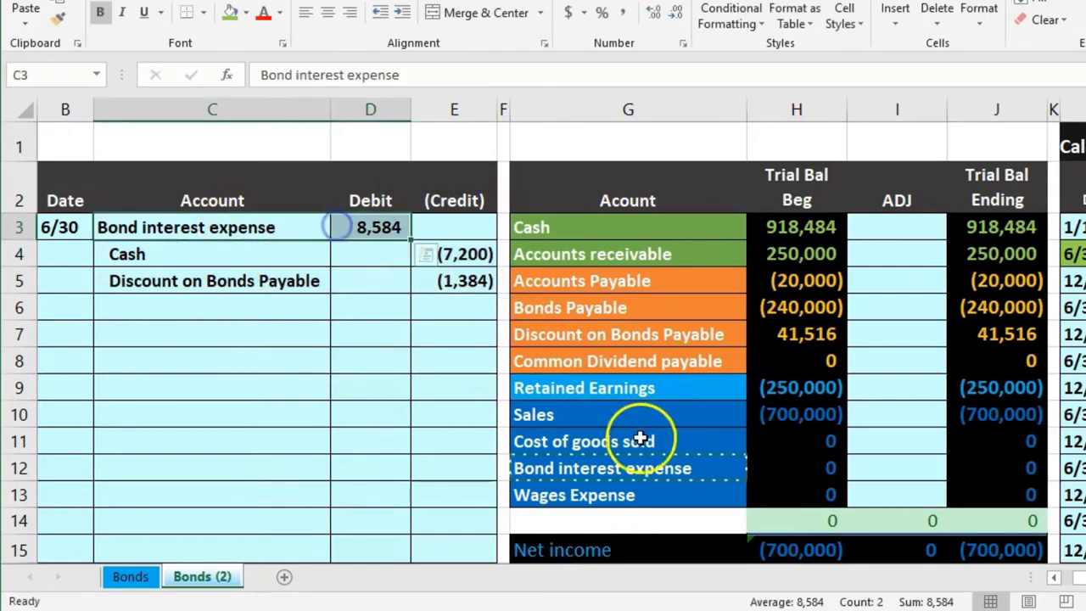
left_click_drag(662, 469, 812, 468)
Post Bond interest expense 8,584 (=D3) and Cash (7,200) (=E4) to the ADJ column.
left_click(881, 467)
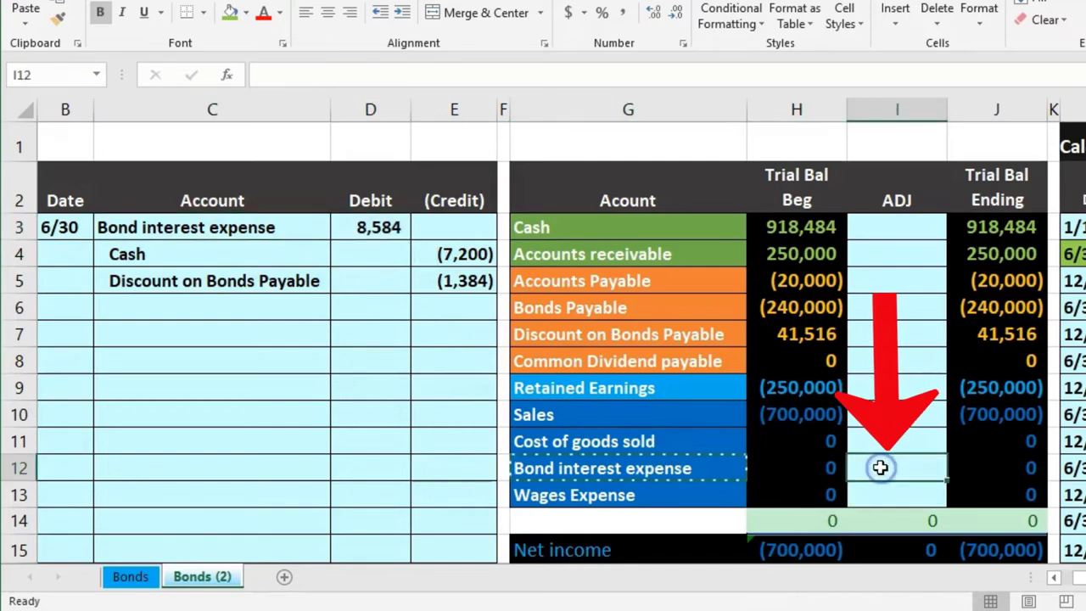
type("=")
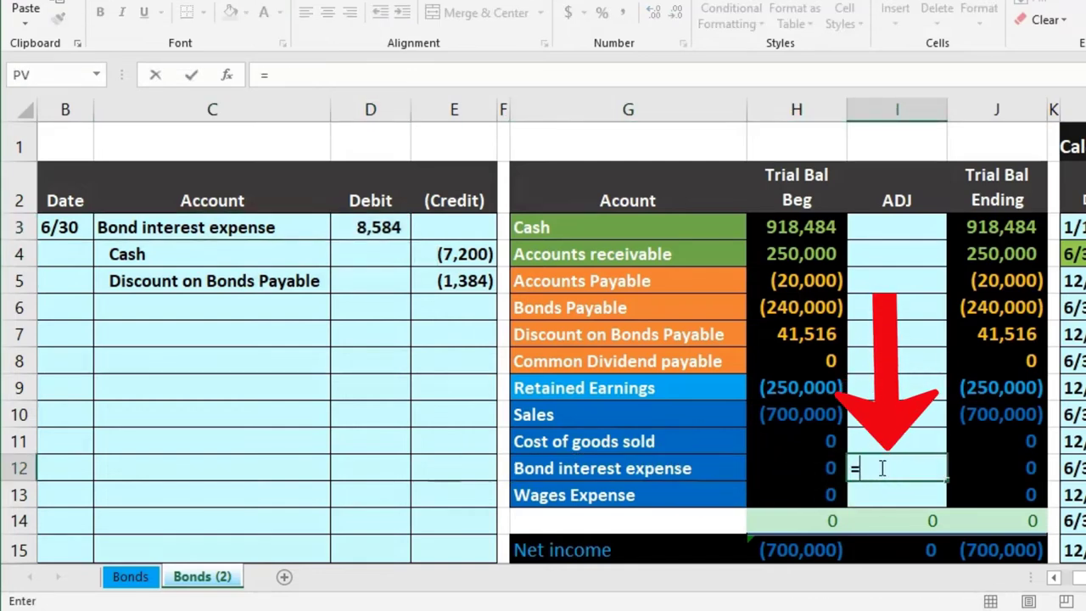
left_click(399, 228)
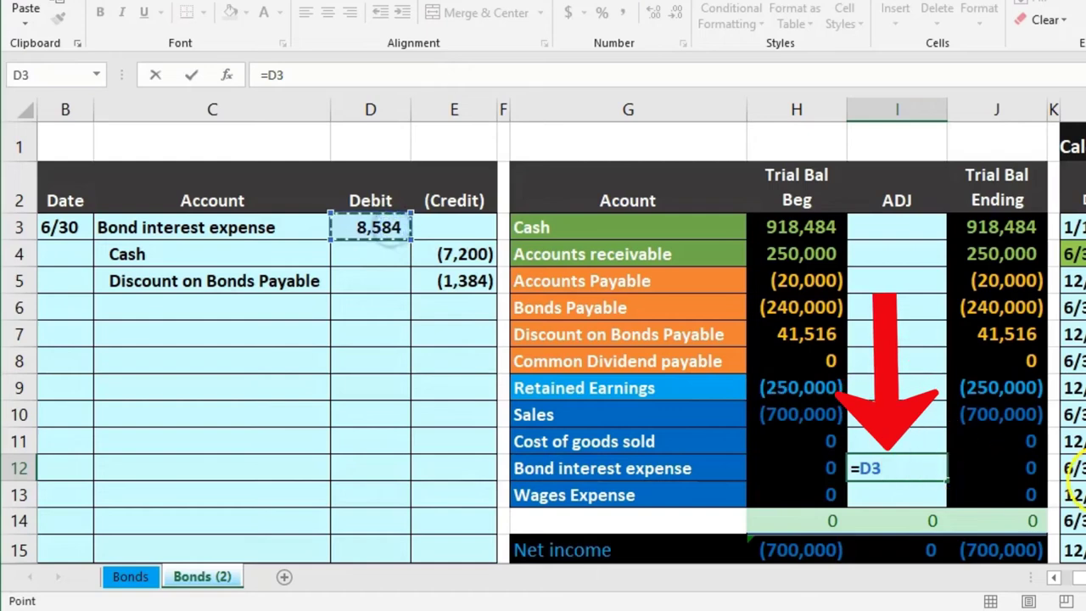
key("Return")
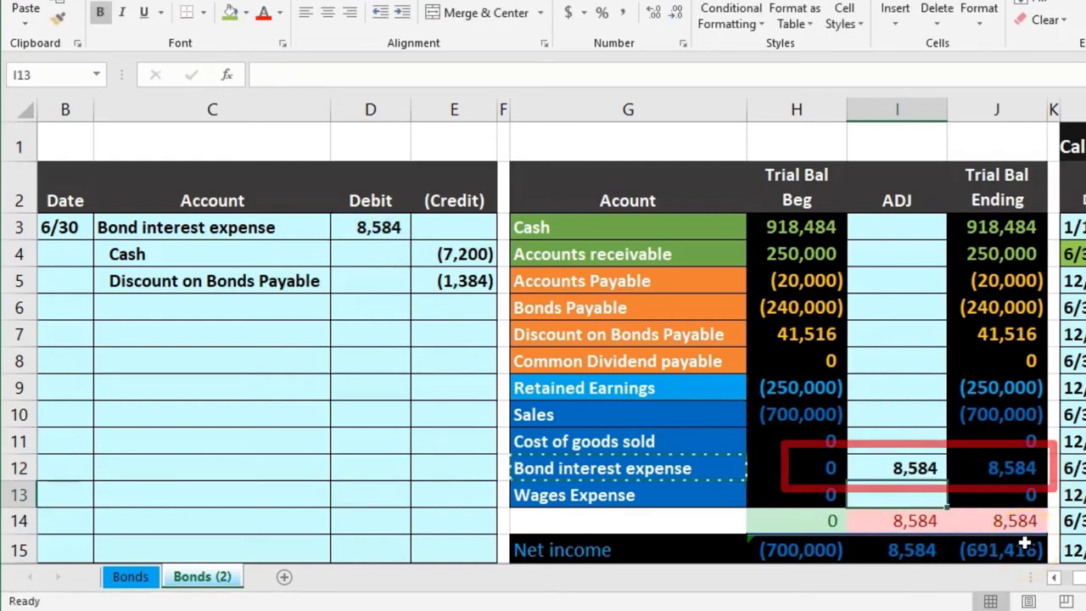
left_click_drag(260, 257, 414, 254)
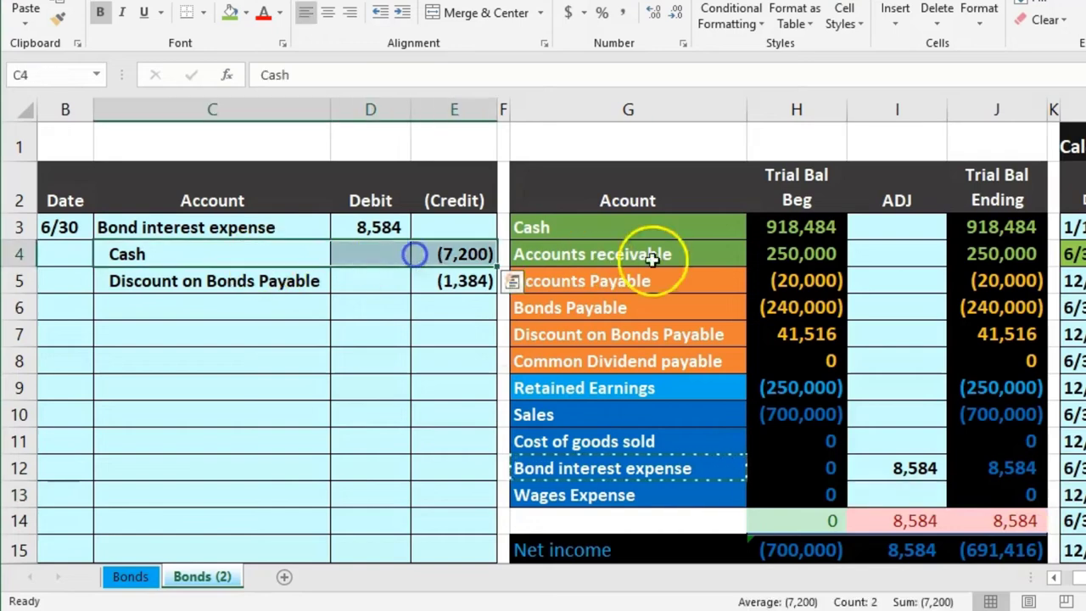
left_click(901, 231)
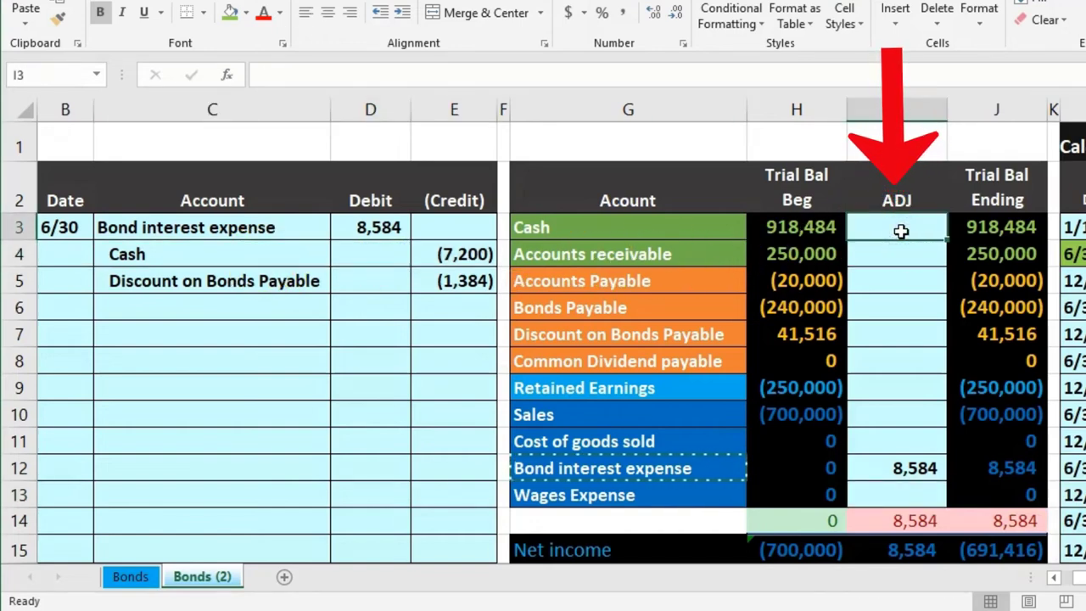
type("=")
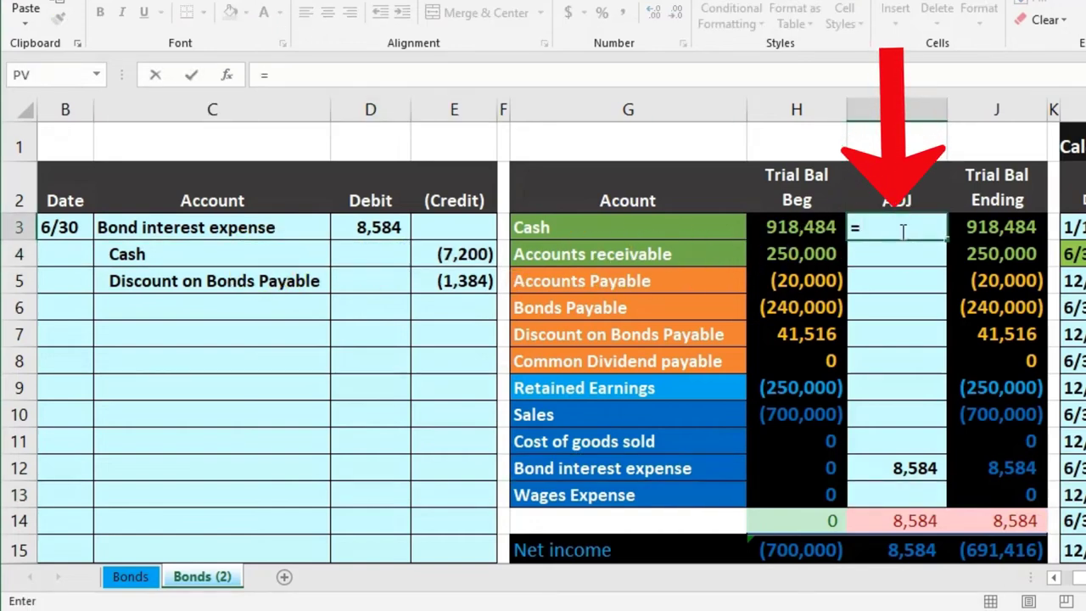
left_click(475, 253)
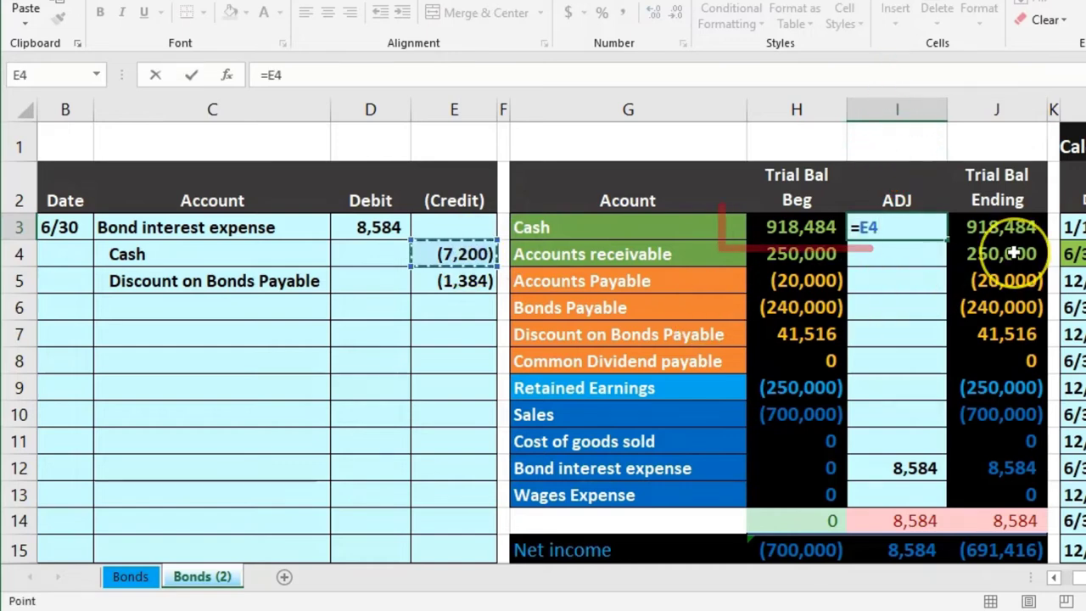
key("Return")
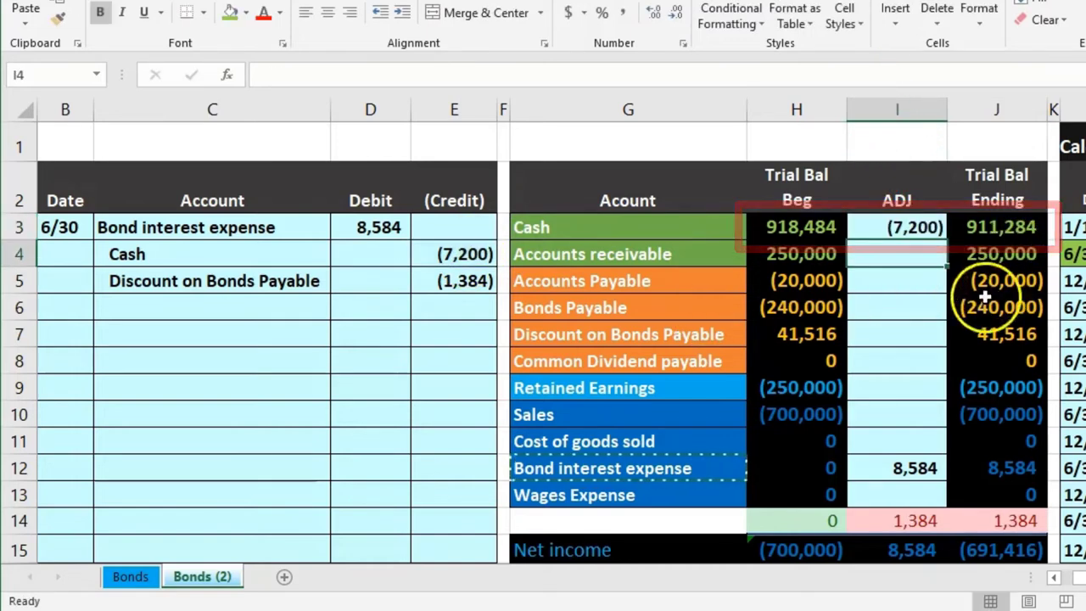
Post the discount (1,384) to ADJ with =E5 and check its ending balance.
left_click(900, 334)
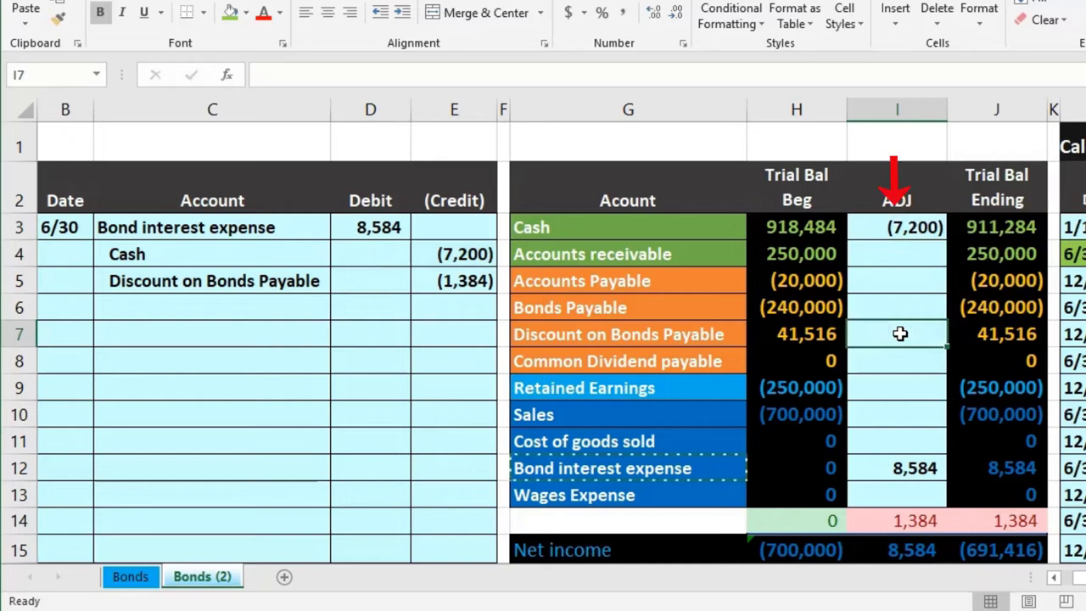
type("=")
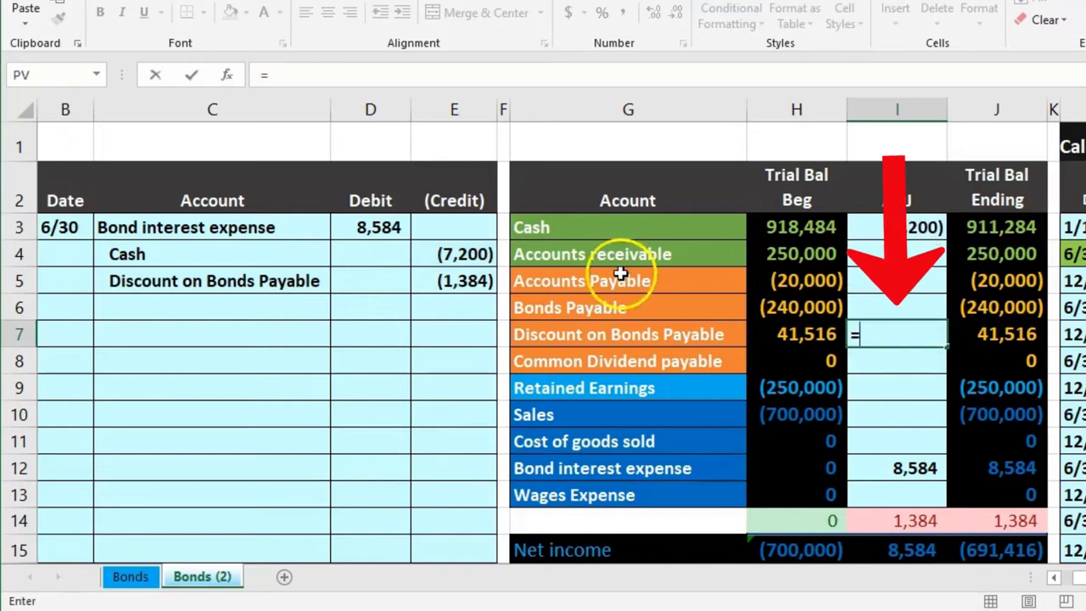
left_click(450, 289)
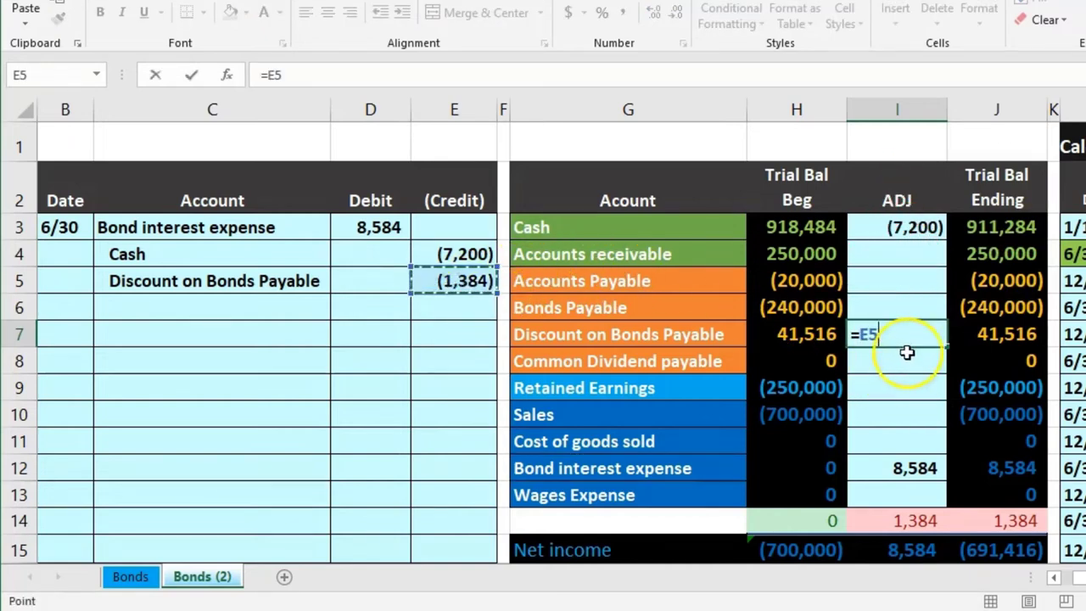
key("Return")
left_click(994, 334)
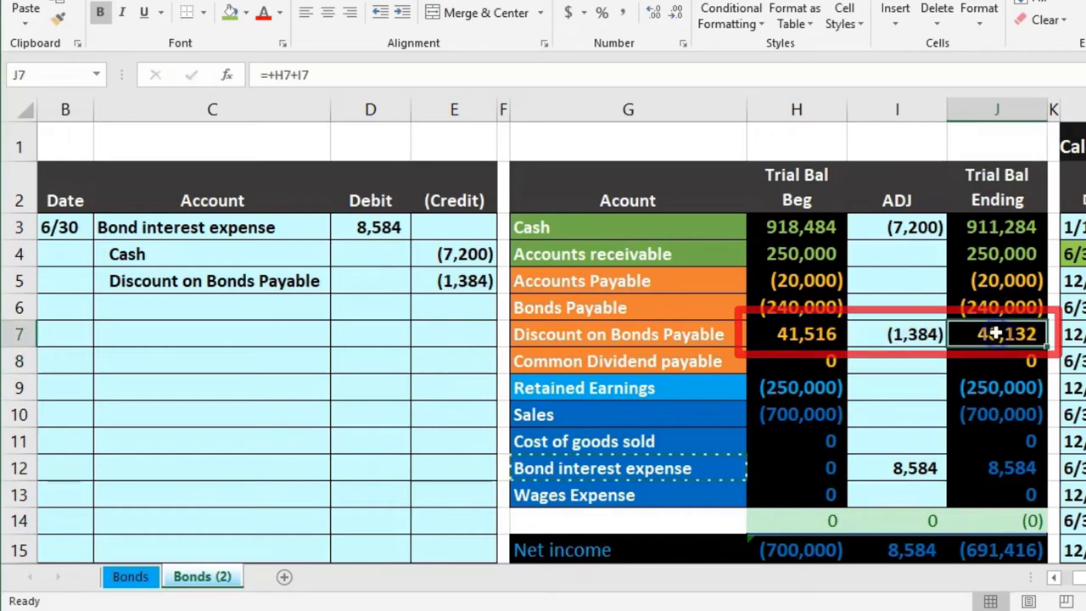
scroll(994, 334, "right", 2)
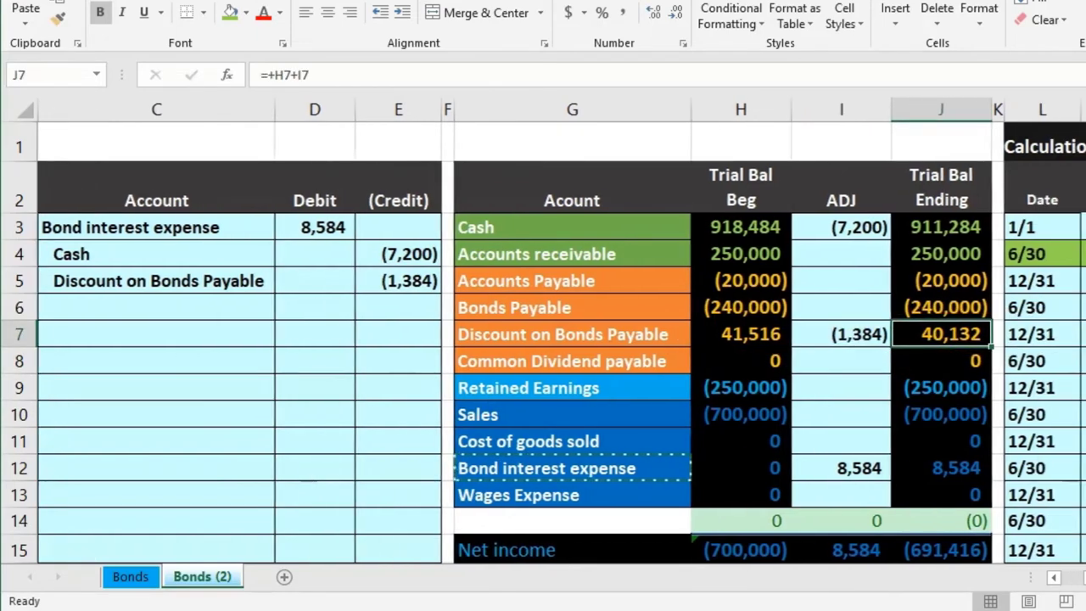
left_click(528, 310)
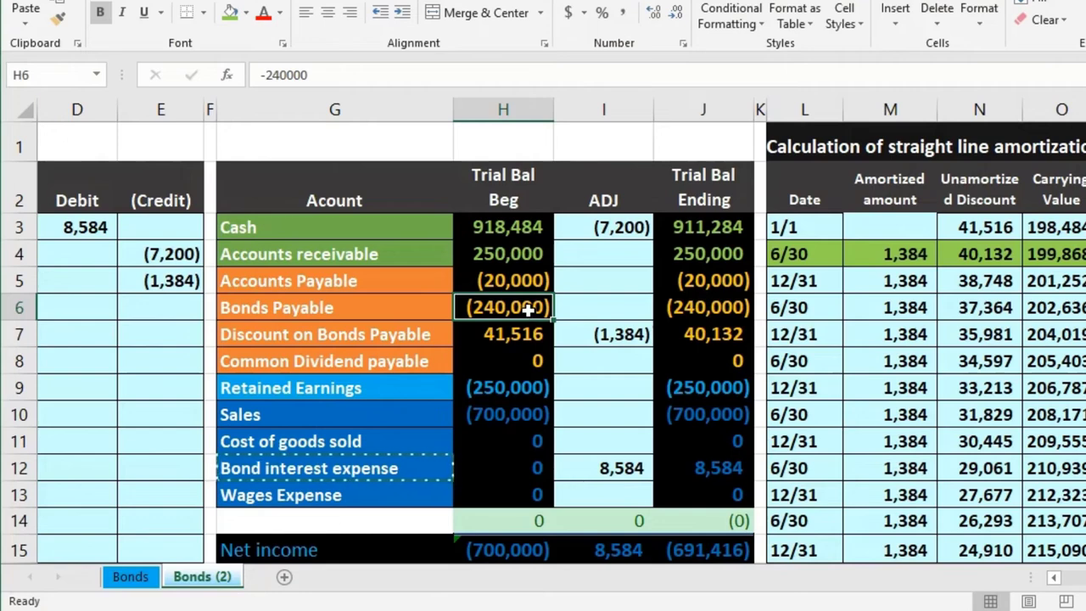
left_click(580, 334)
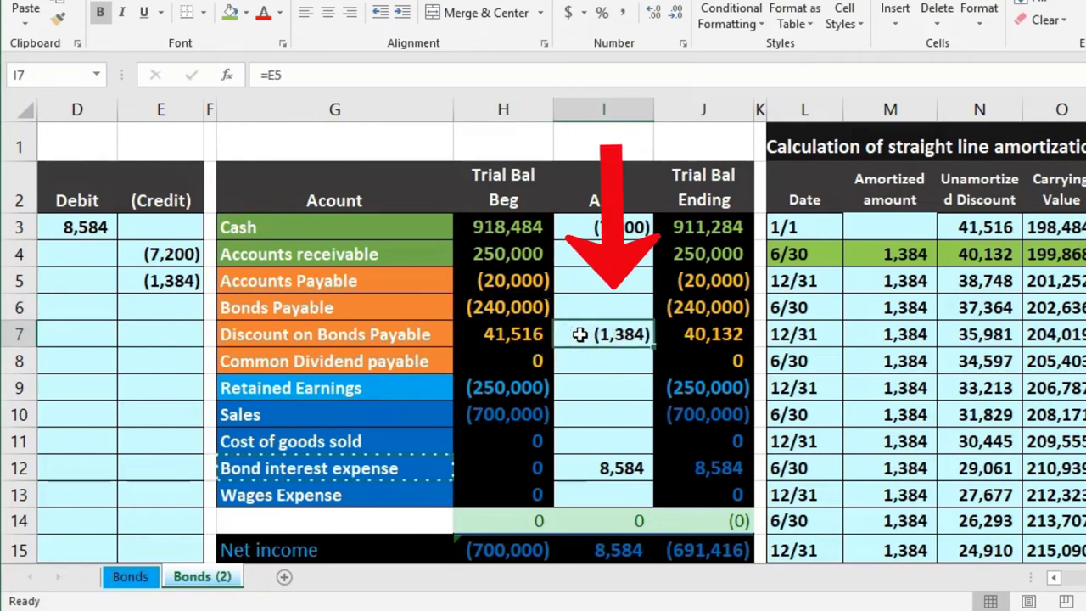
left_click(660, 309)
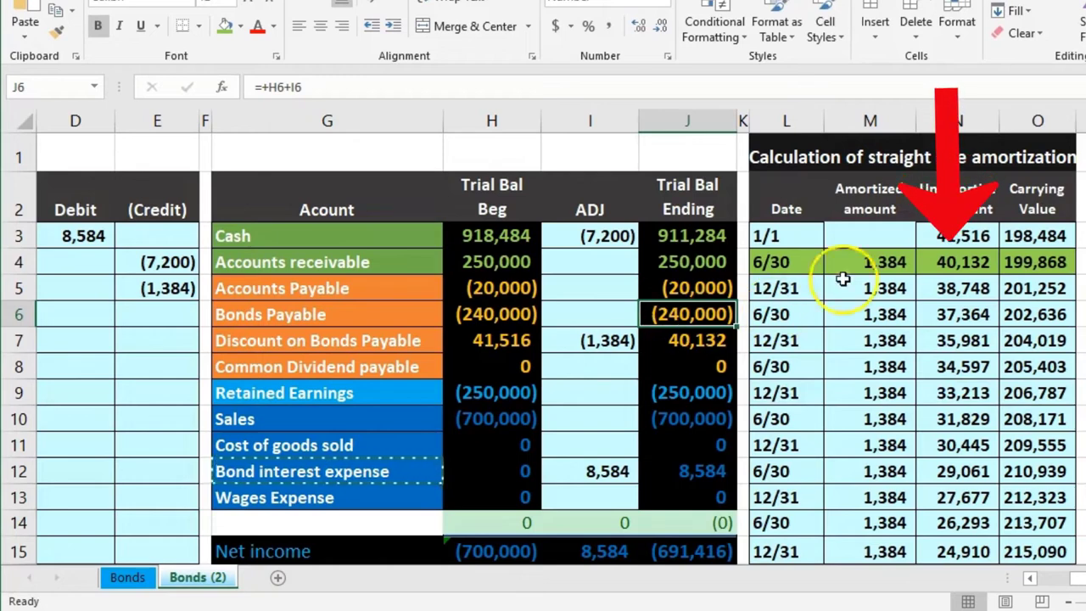
left_click(947, 261)
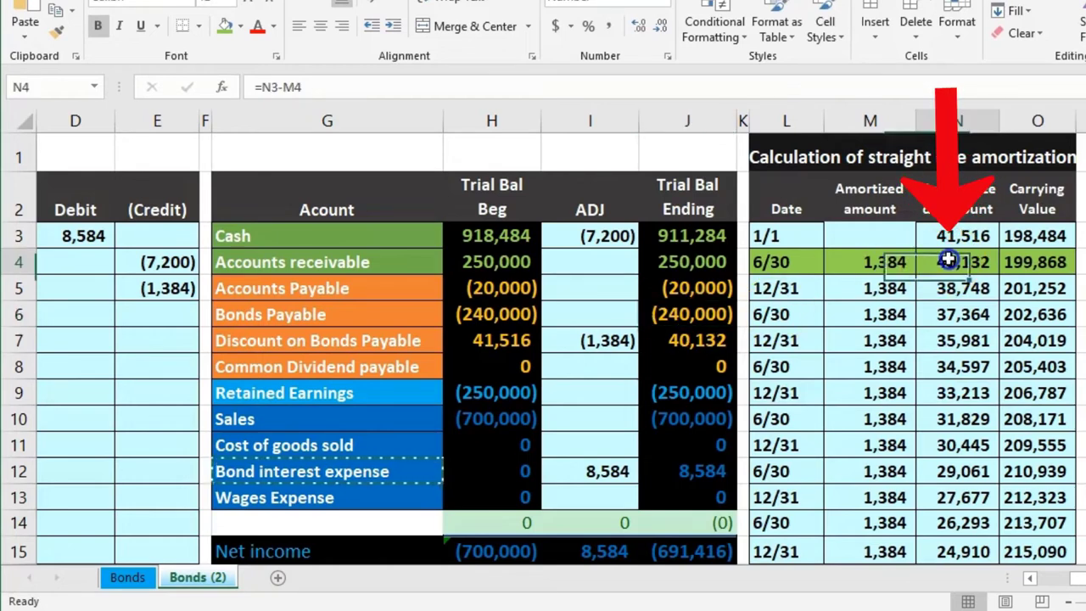
left_click(728, 331)
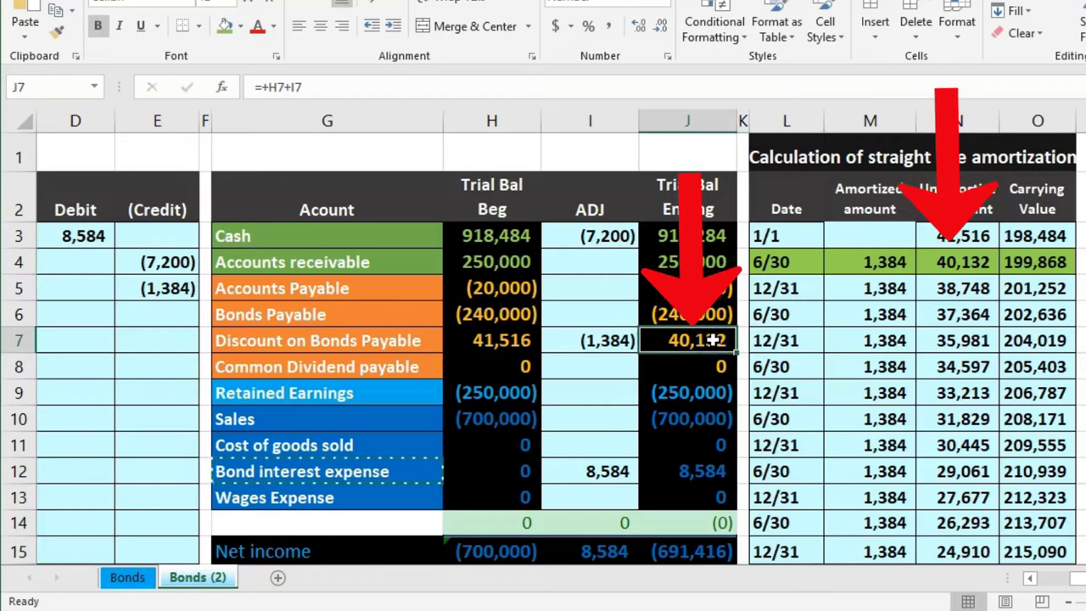
left_click(694, 326)
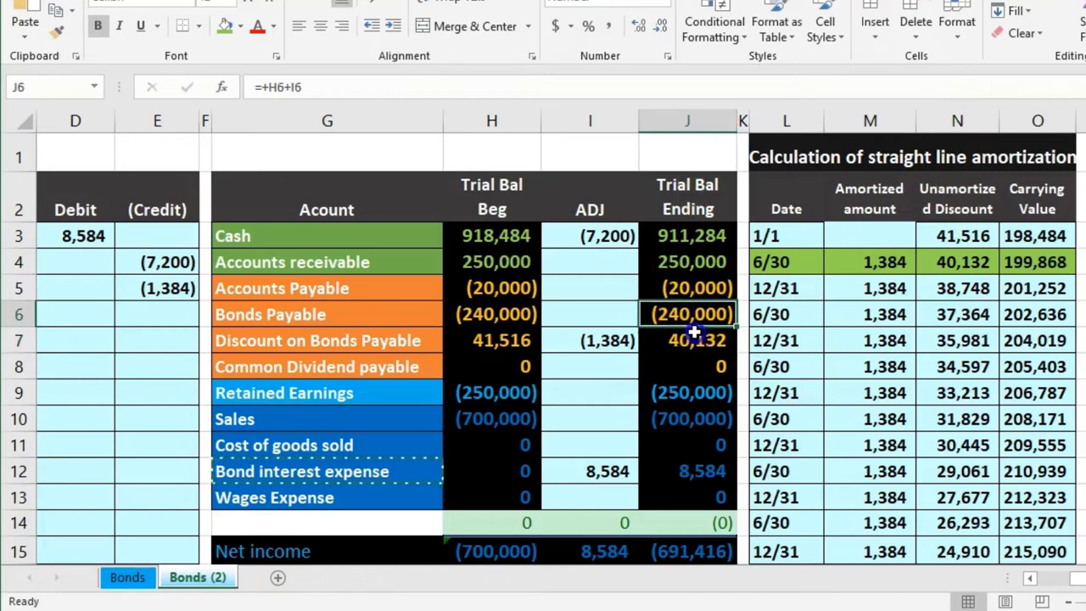
left_click_drag(694, 331, 720, 352)
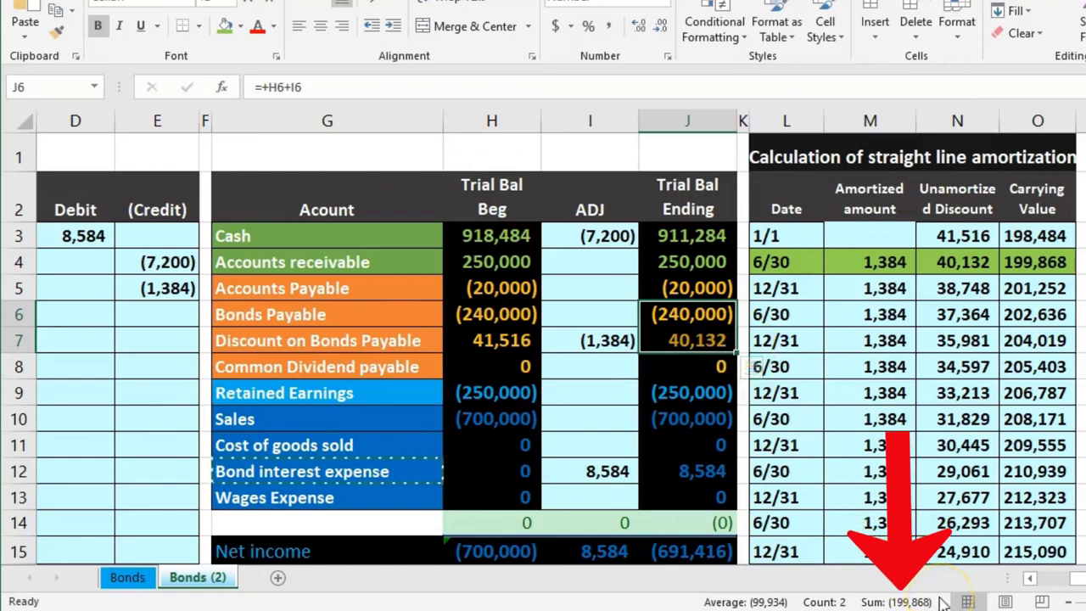
left_click(1045, 262)
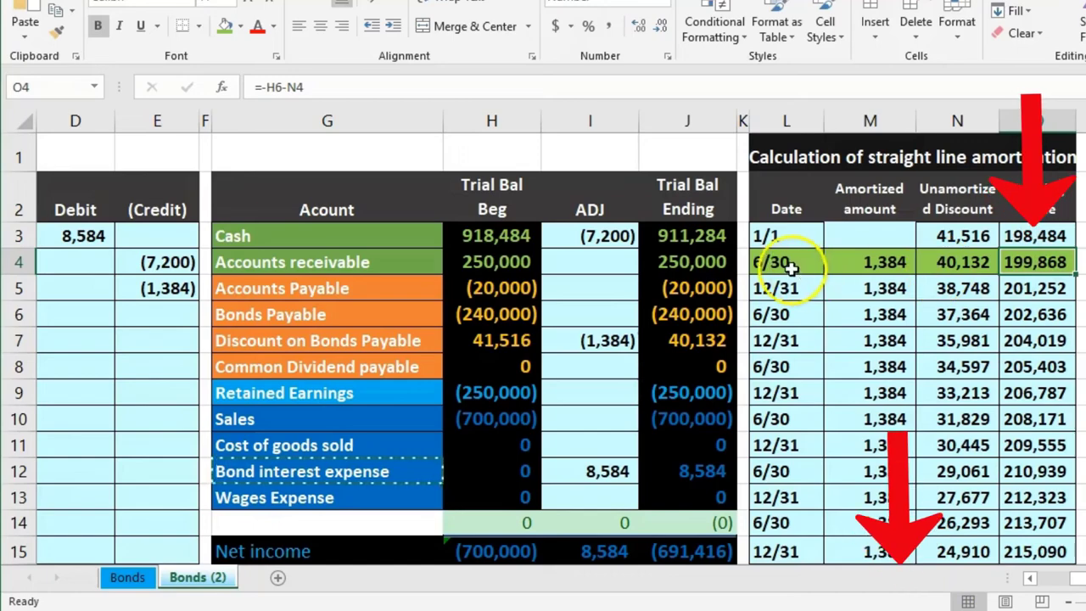
Move the light green fill from the 6/30 amortization row to the 12/31 row.
left_click_drag(772, 263, 1031, 259)
right_click(984, 255)
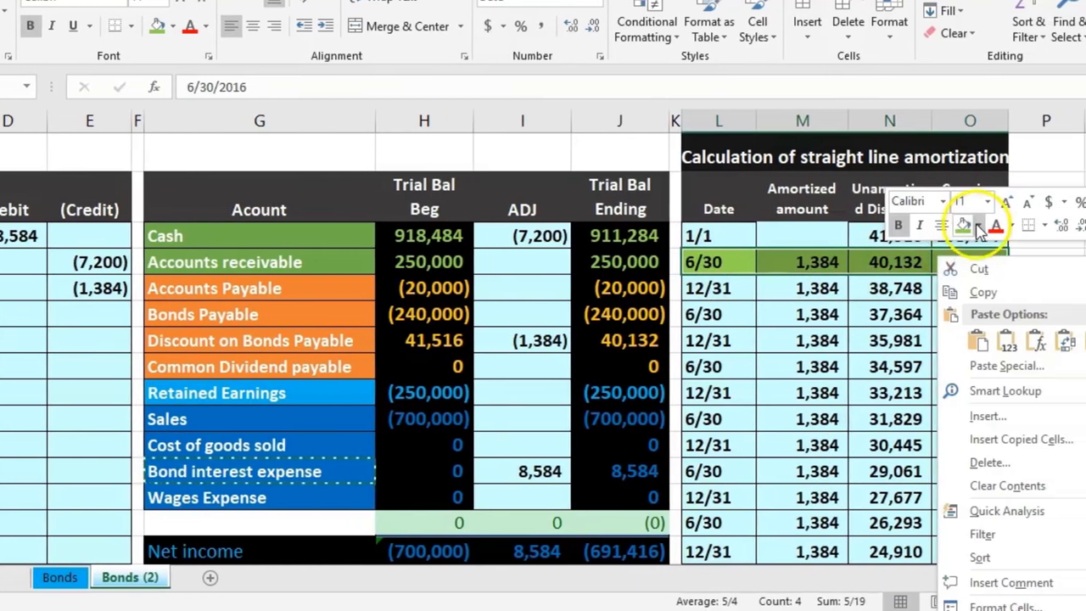
left_click(1048, 228)
left_click(940, 435)
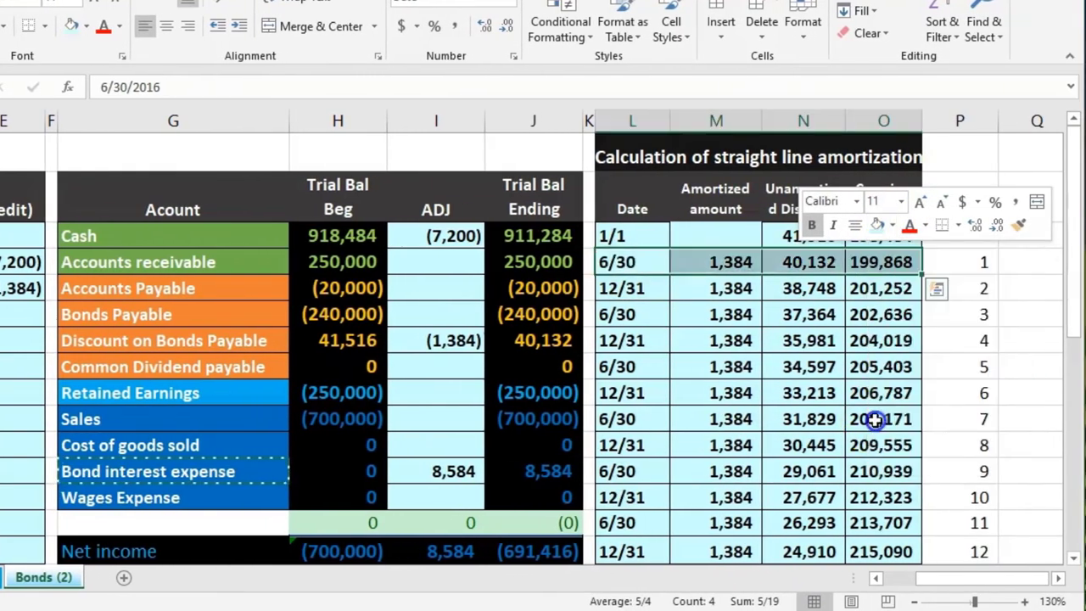
left_click_drag(645, 289, 883, 289)
right_click(889, 292)
left_click(723, 258)
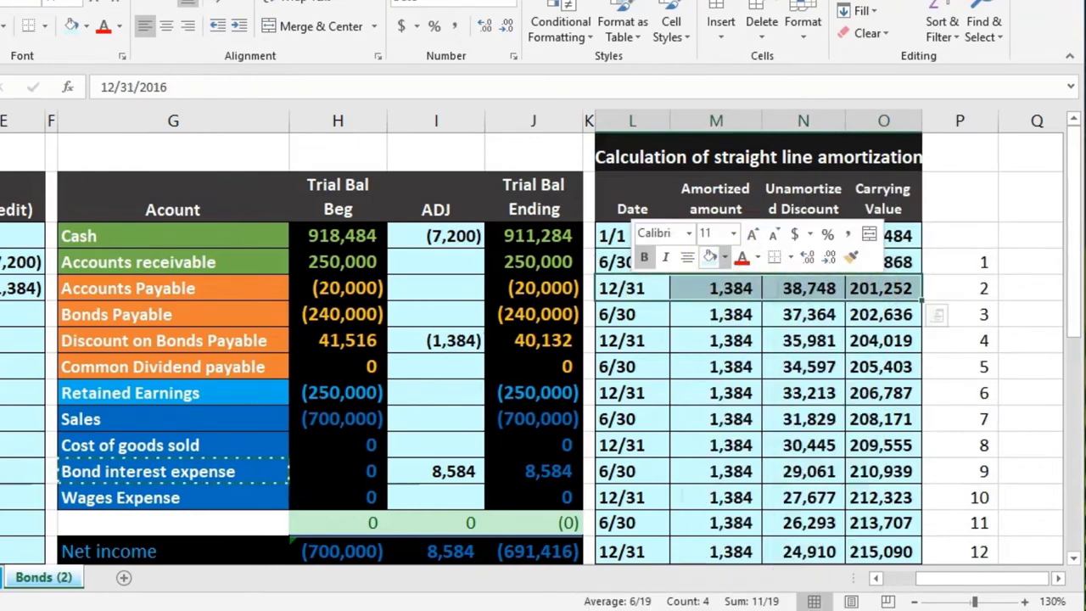
left_click(776, 409)
left_click(570, 365)
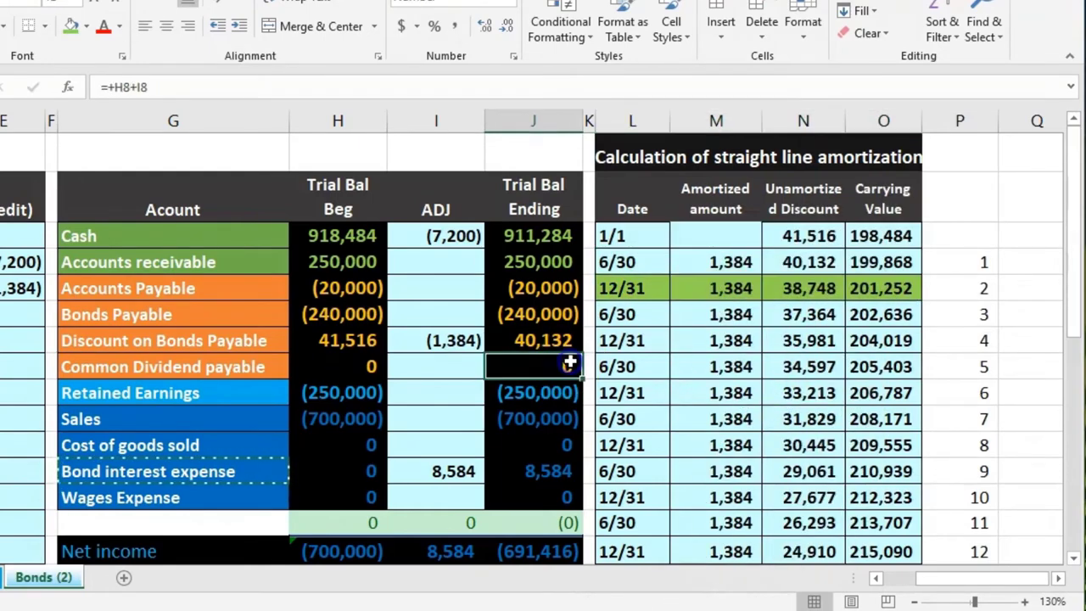
Check the 12/31 date and move left back toward the journal entry columns.
key("Left")
key("Left")
key("Left")
key("Left")
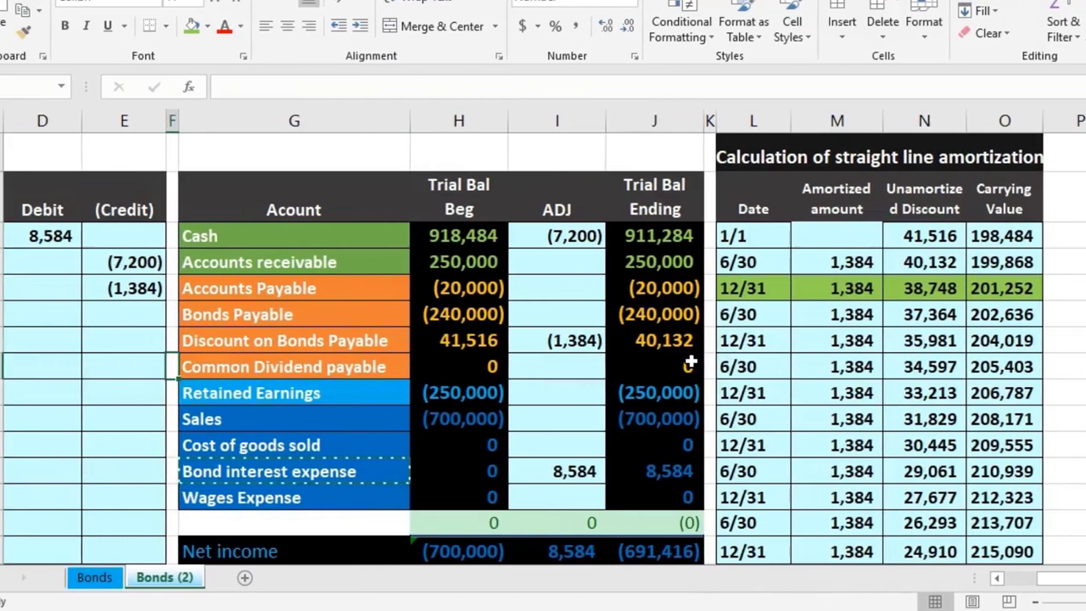
left_click(799, 287)
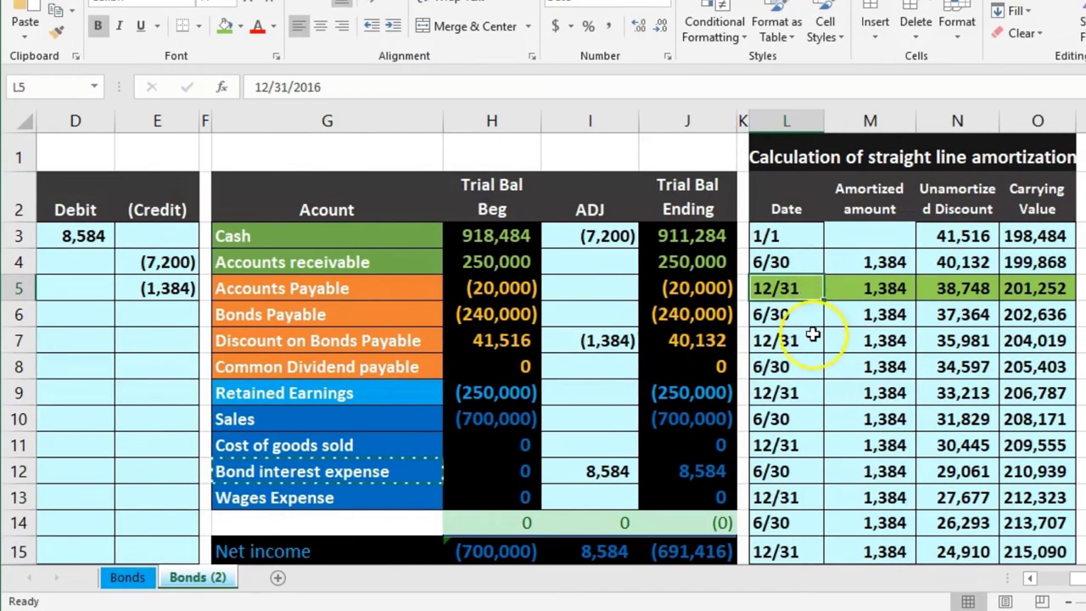
key("Left")
key("Left")
key("Left")
key("Left")
key("Left")
key("Left")
key("Left")
key("Left")
key("Left")
key("Left")
key("Left")
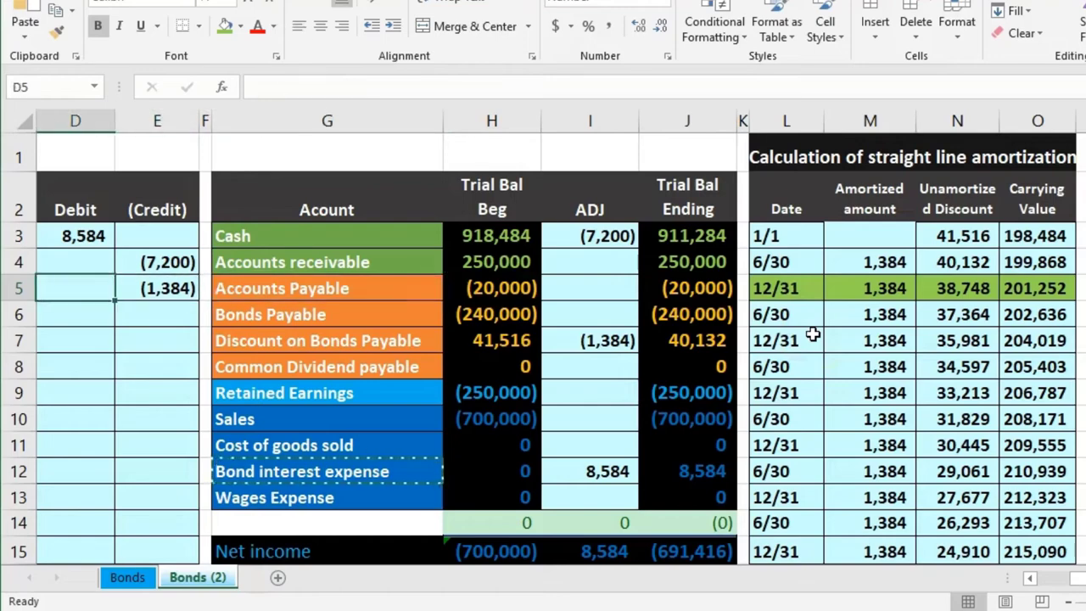
Date the new journal entry 12/1 on the next empty row.
key("Right")
key("Down")
key("Down")
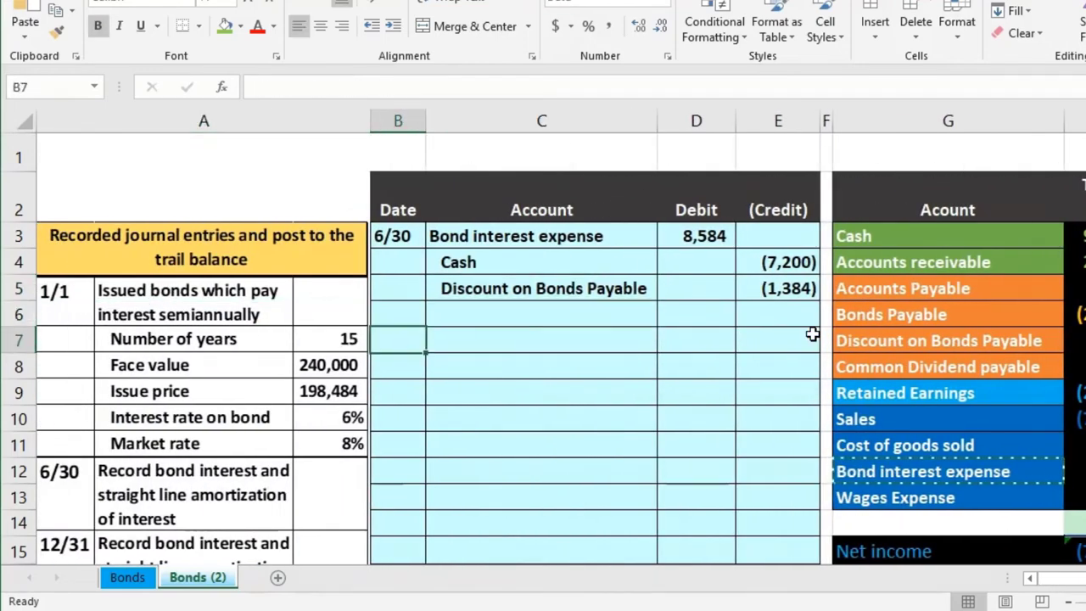
type("12/1")
key("Return")
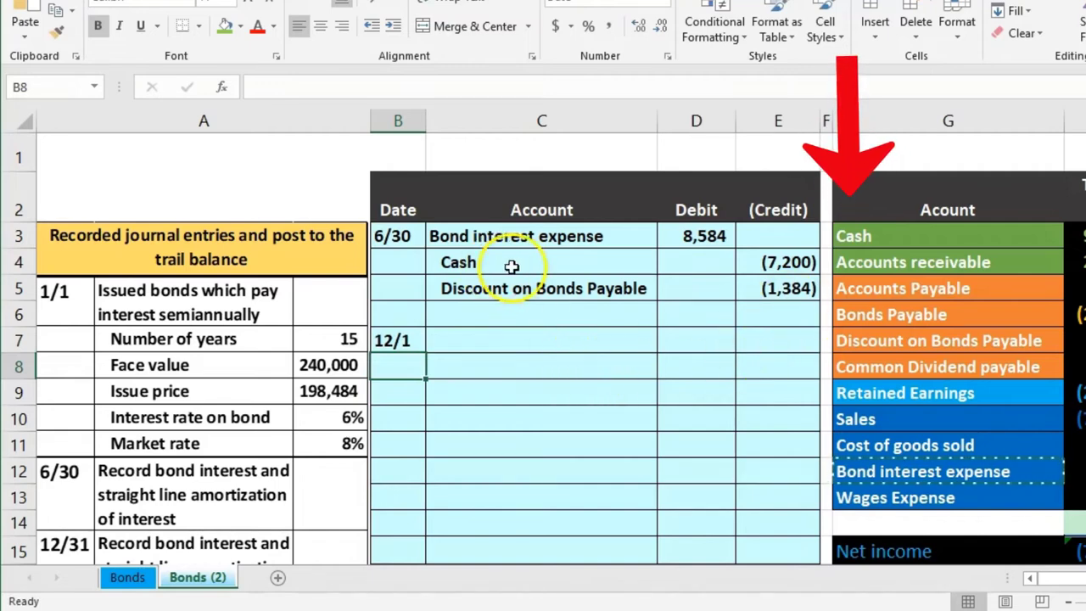
Add a Cash credit line of (7,200) using =-240000*.06/2.
left_click(887, 235)
right_click(887, 235)
left_click(926, 269)
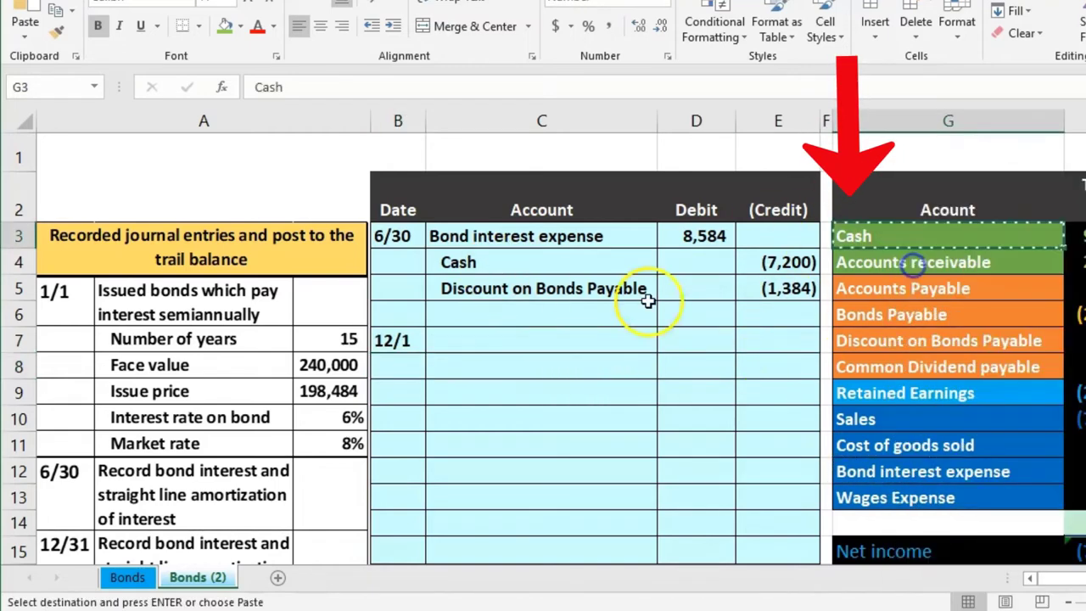
right_click(450, 361)
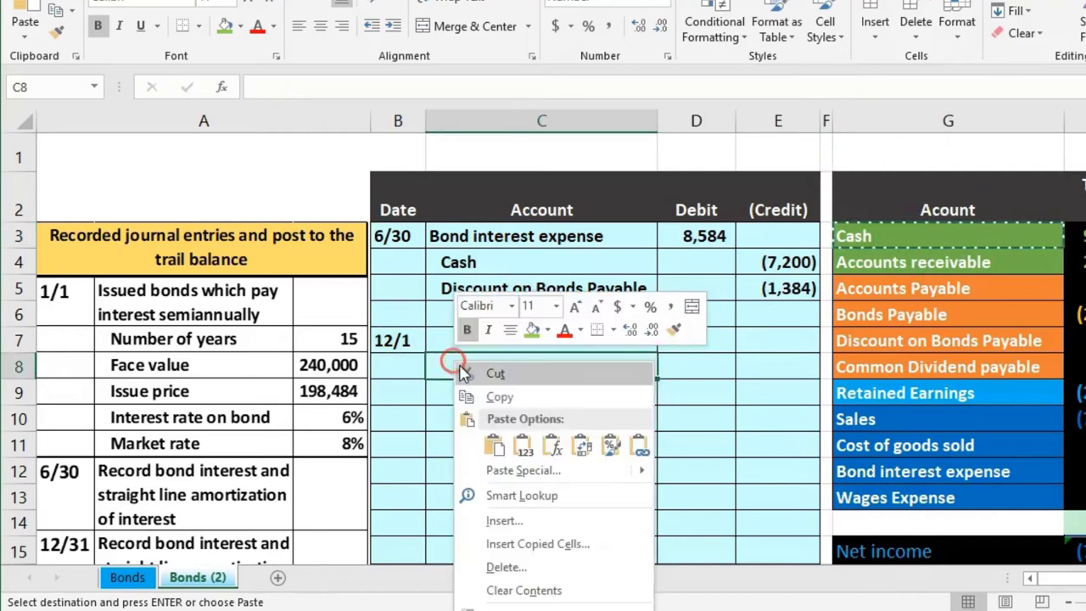
left_click(523, 443)
left_click(791, 364)
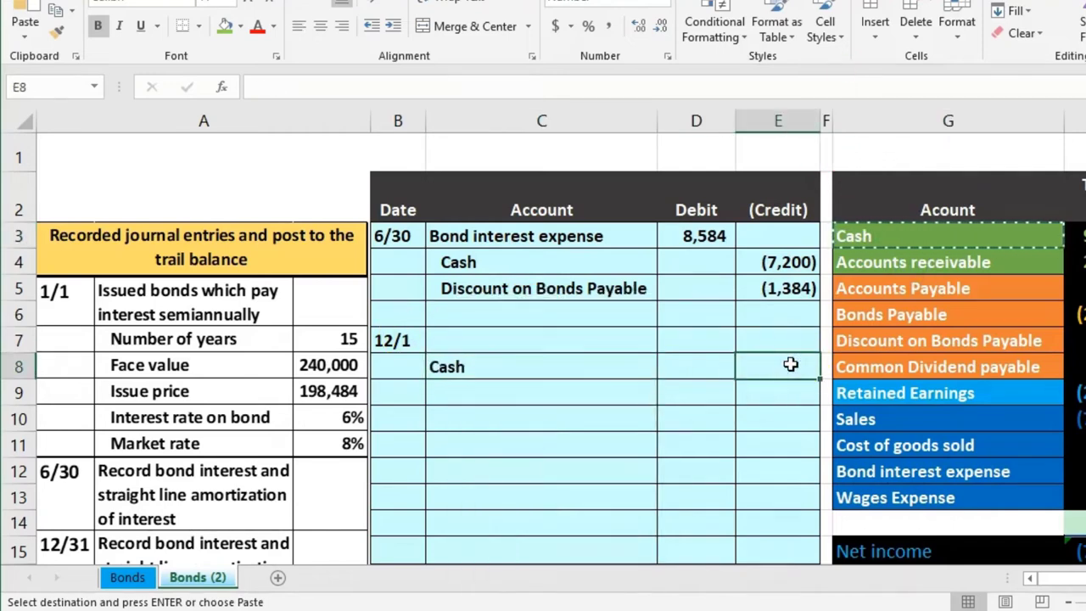
type("=")
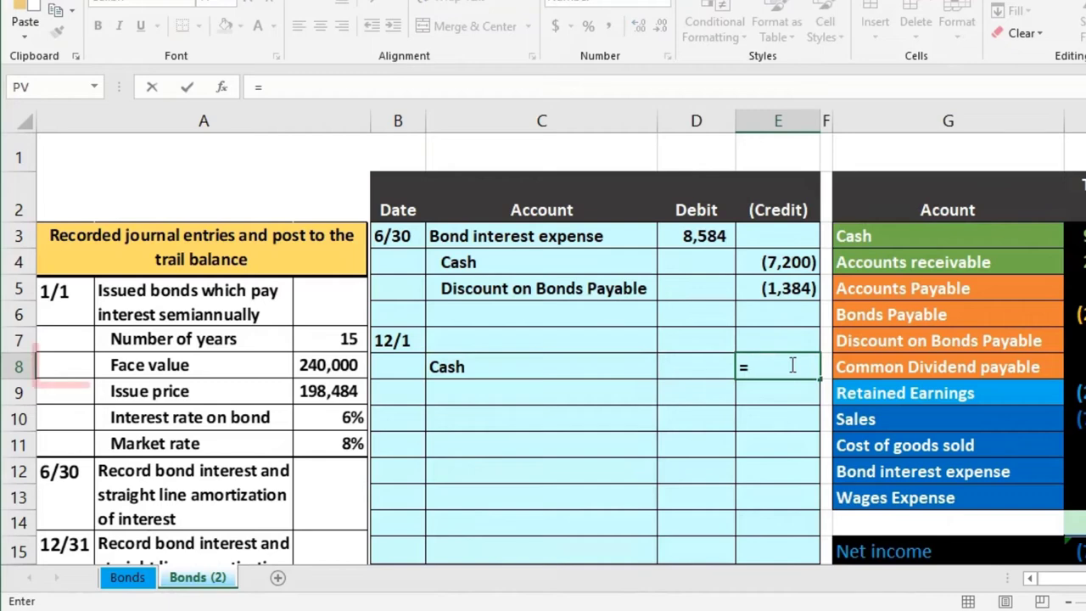
key("BackSpace")
type("-")
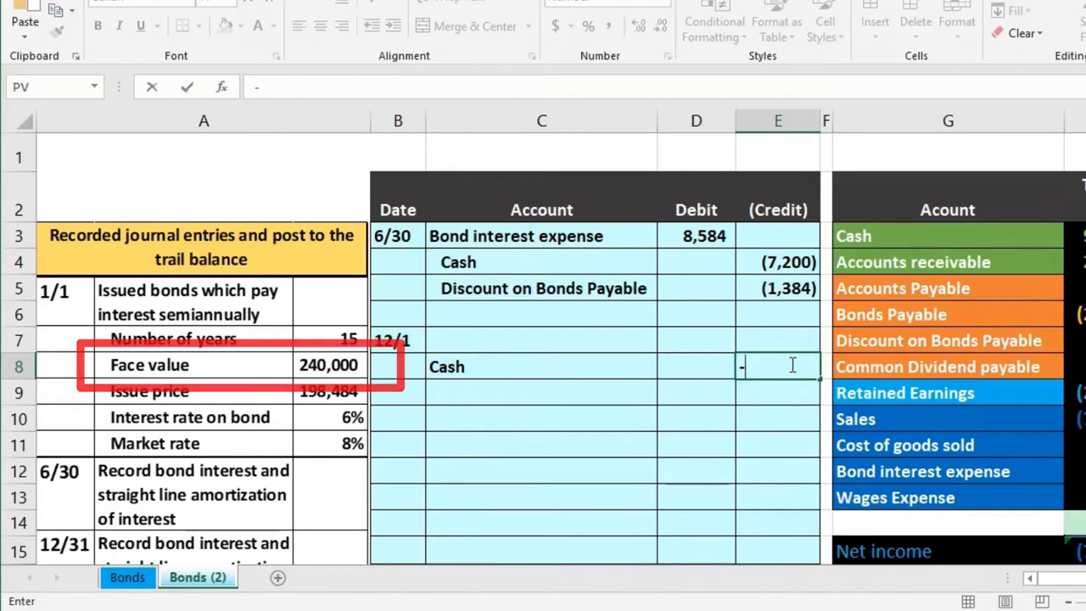
type("240000")
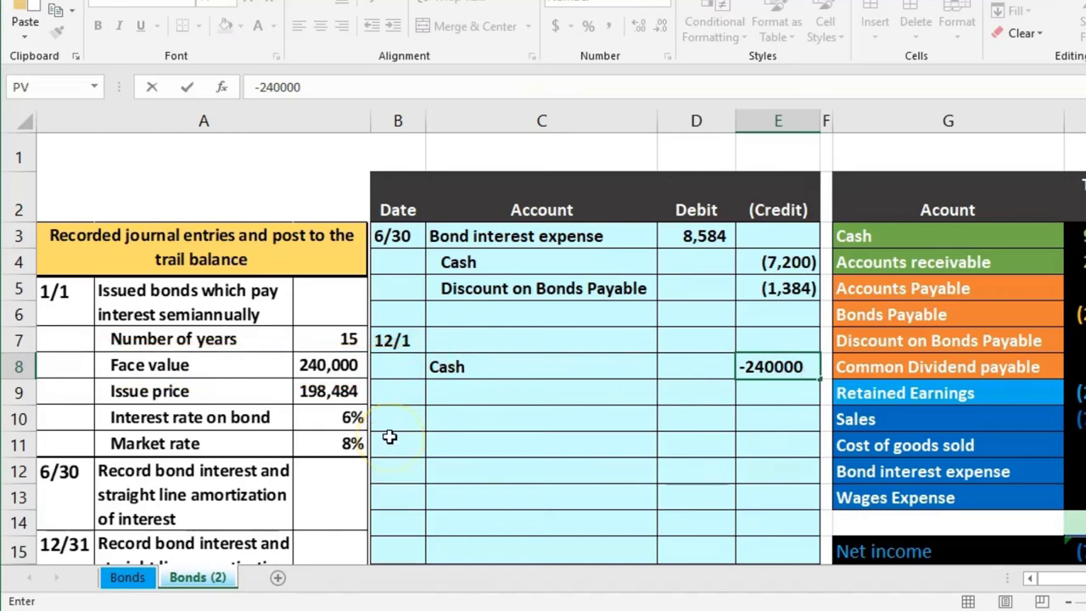
type("*.06")
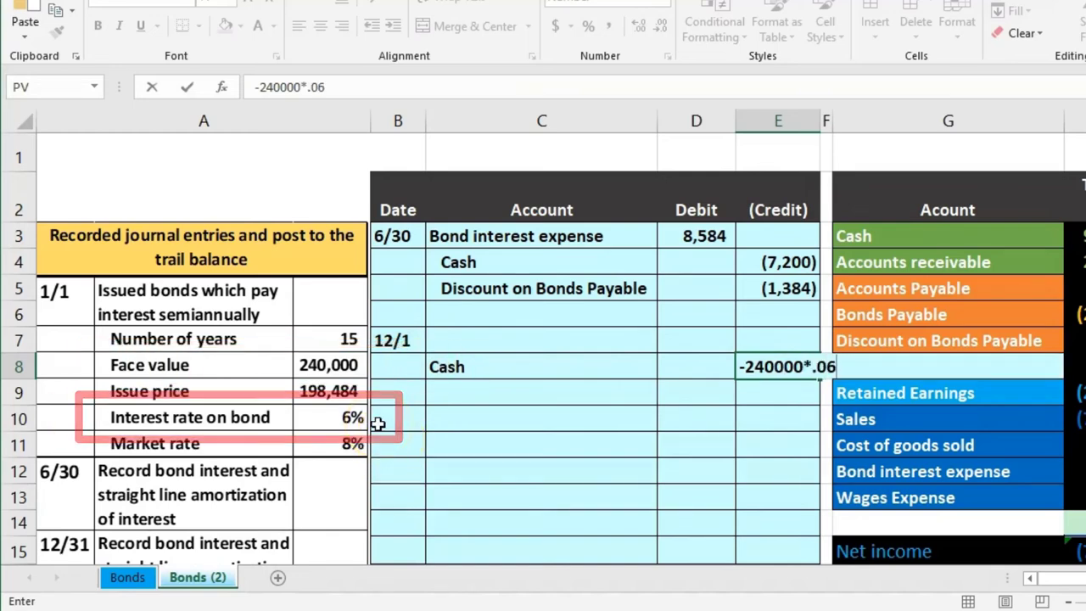
type("/2")
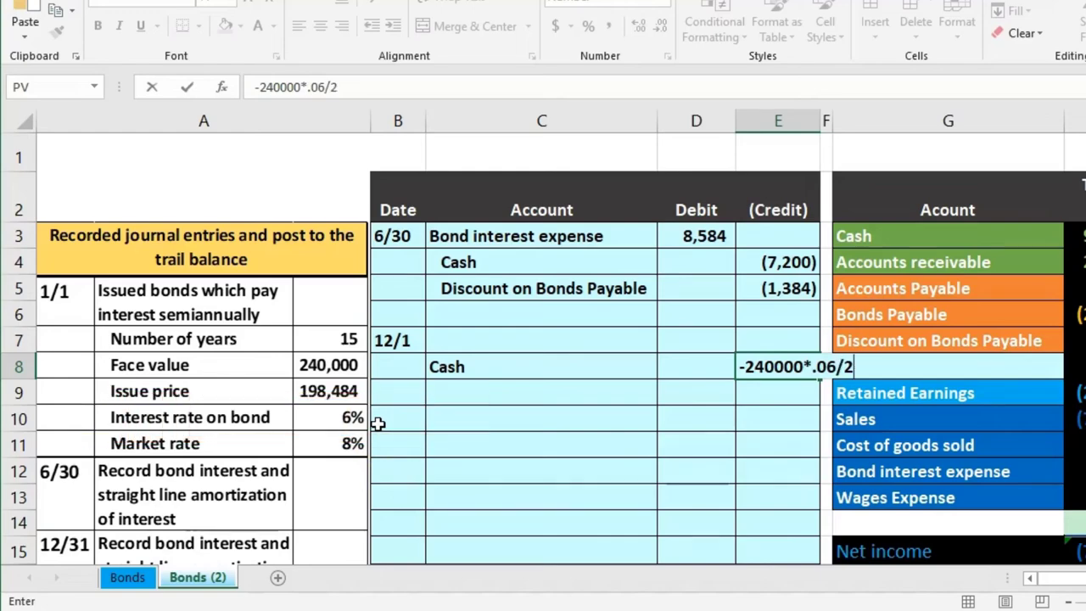
key("Return")
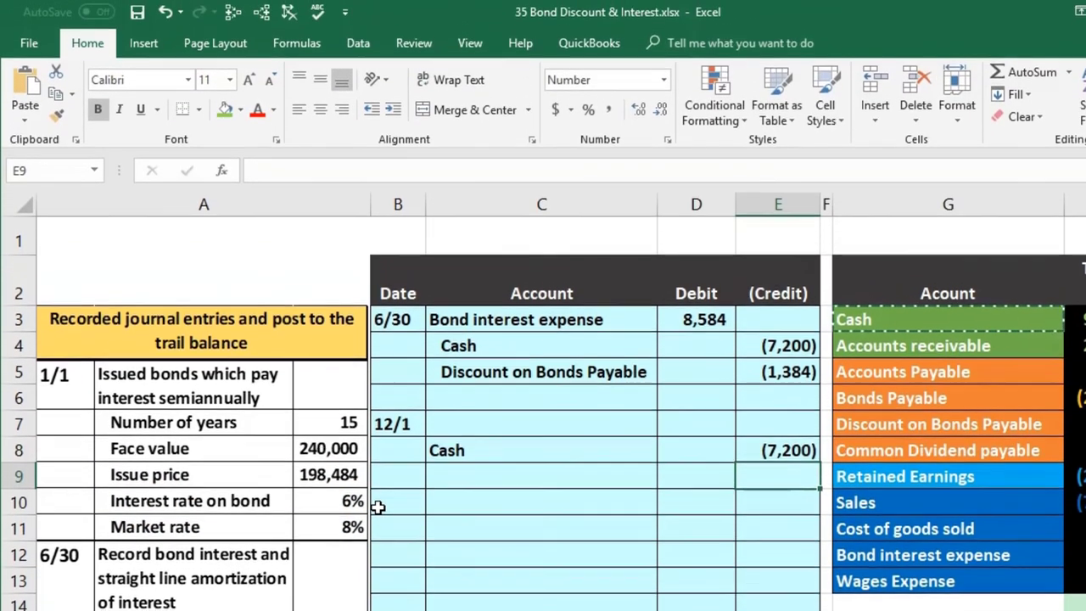
Paste 'Discount on Bonds Payable' as the second credit line below Cash.
left_click(447, 456)
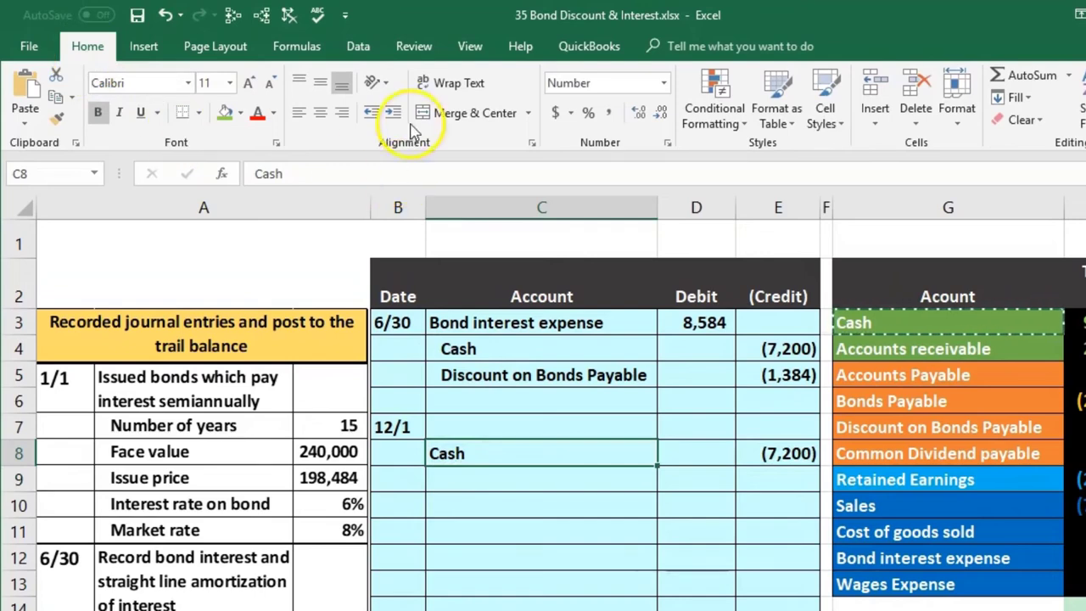
right_click(520, 373)
left_click(538, 409)
left_click(515, 477)
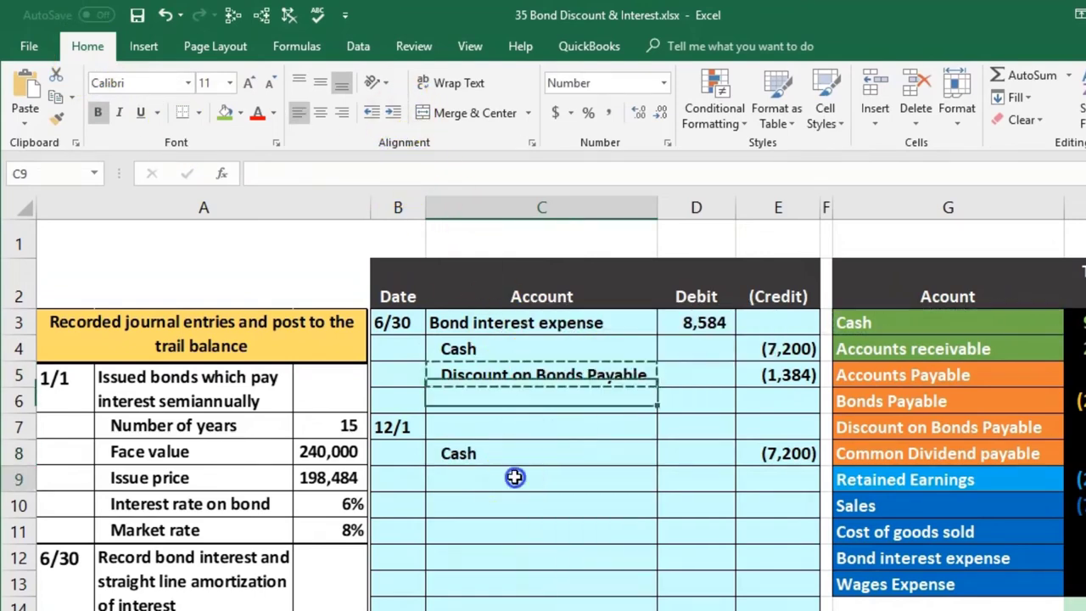
right_click(515, 477)
left_click(556, 562)
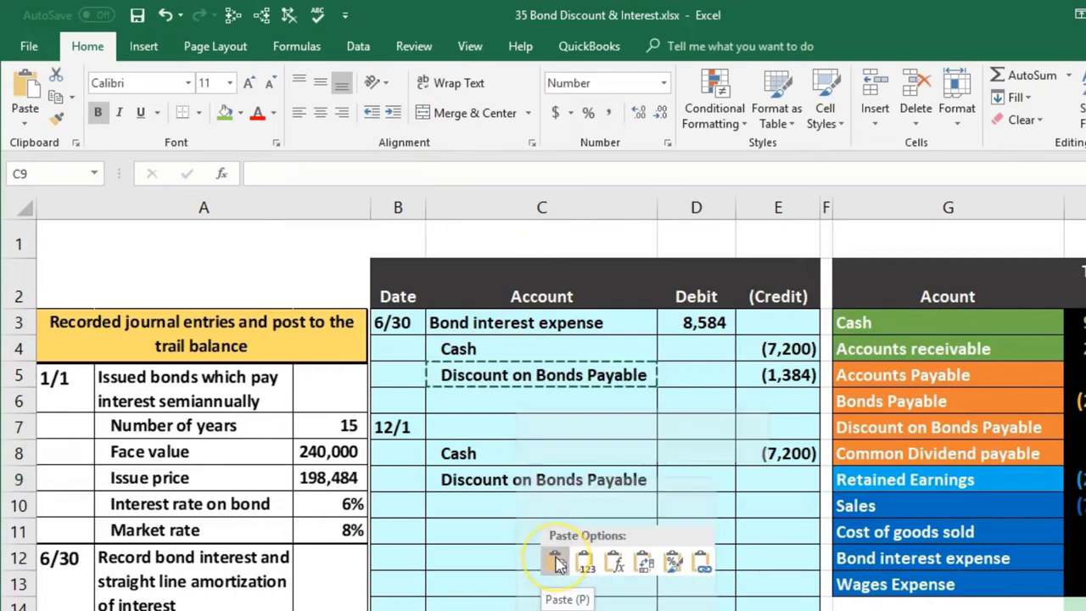
left_click(556, 563)
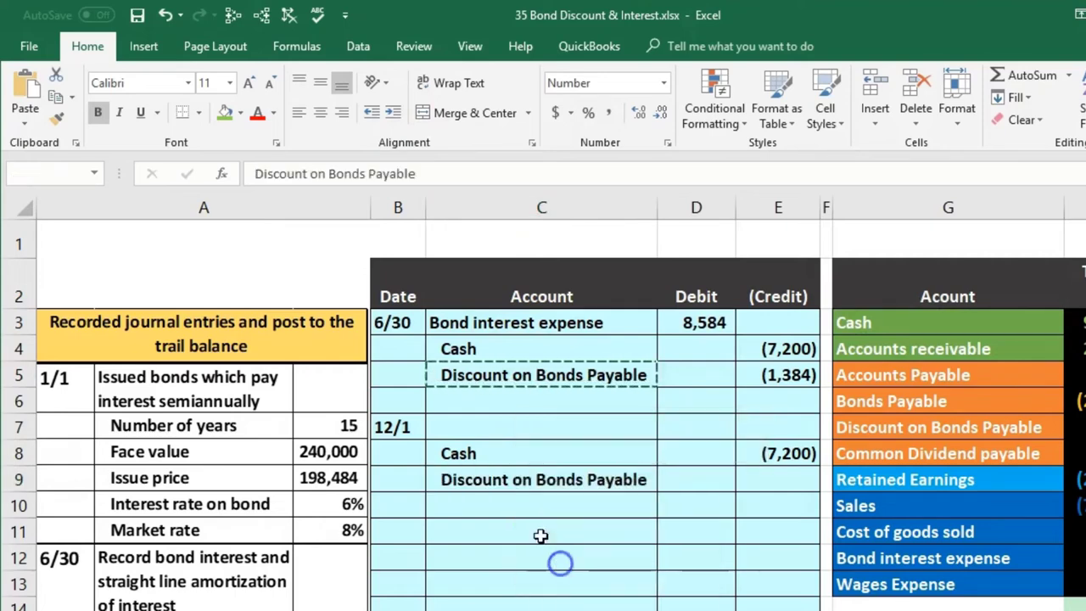
Credit the discount line (1,384) by linking it to the 12/31 amortized amount.
left_click(768, 480)
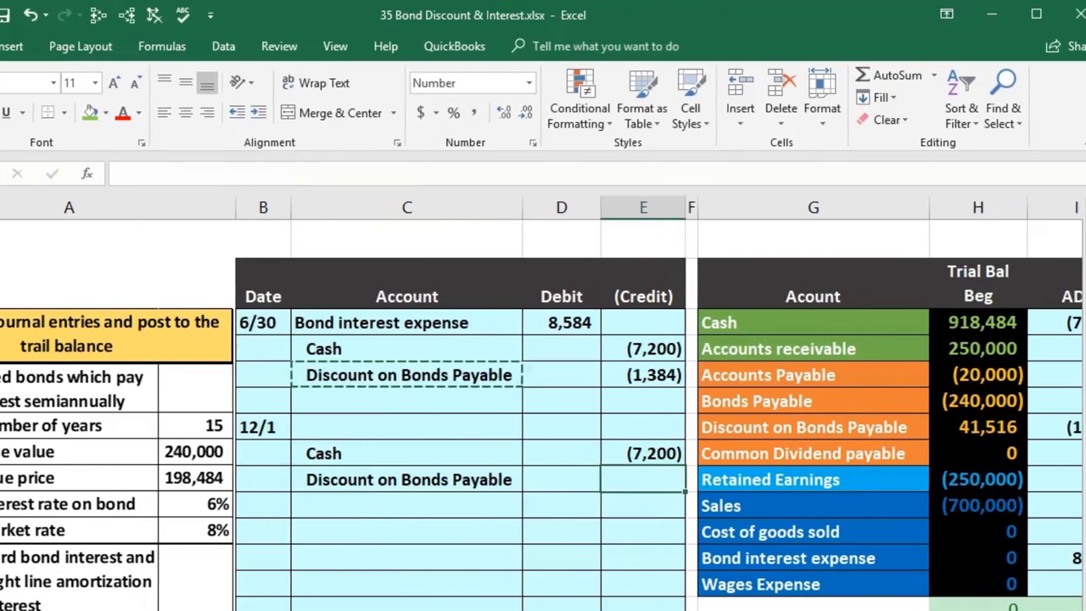
scroll(700, 528, "right", 3)
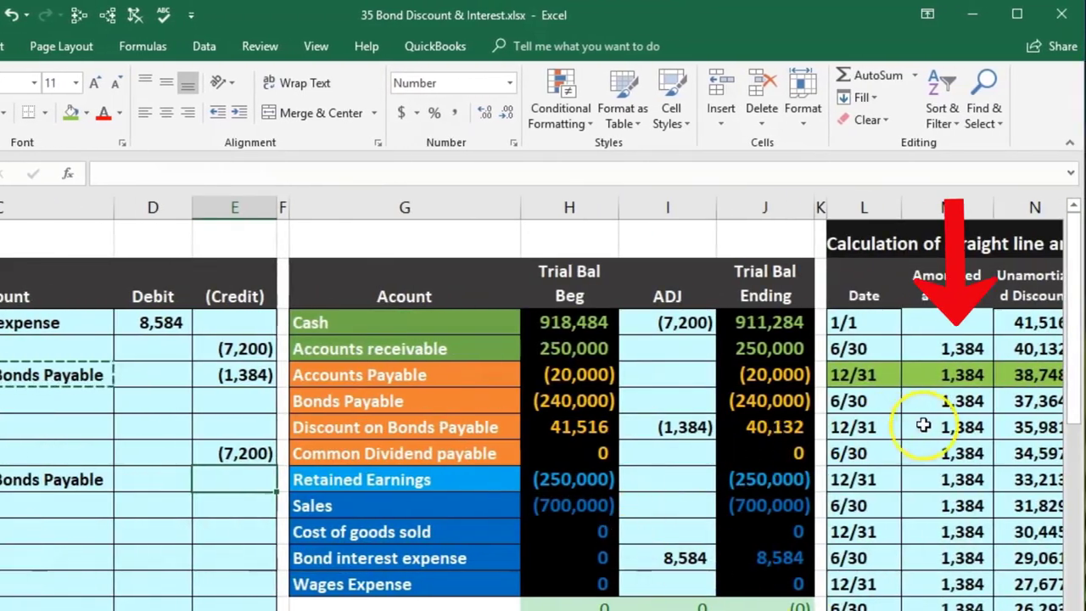
left_click(932, 402)
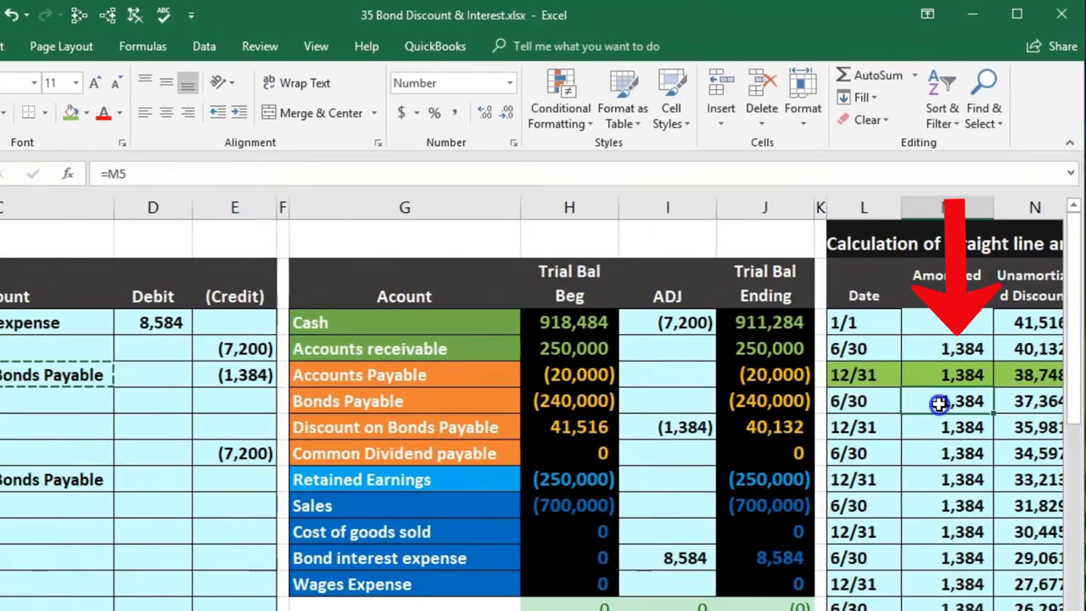
left_click(263, 484)
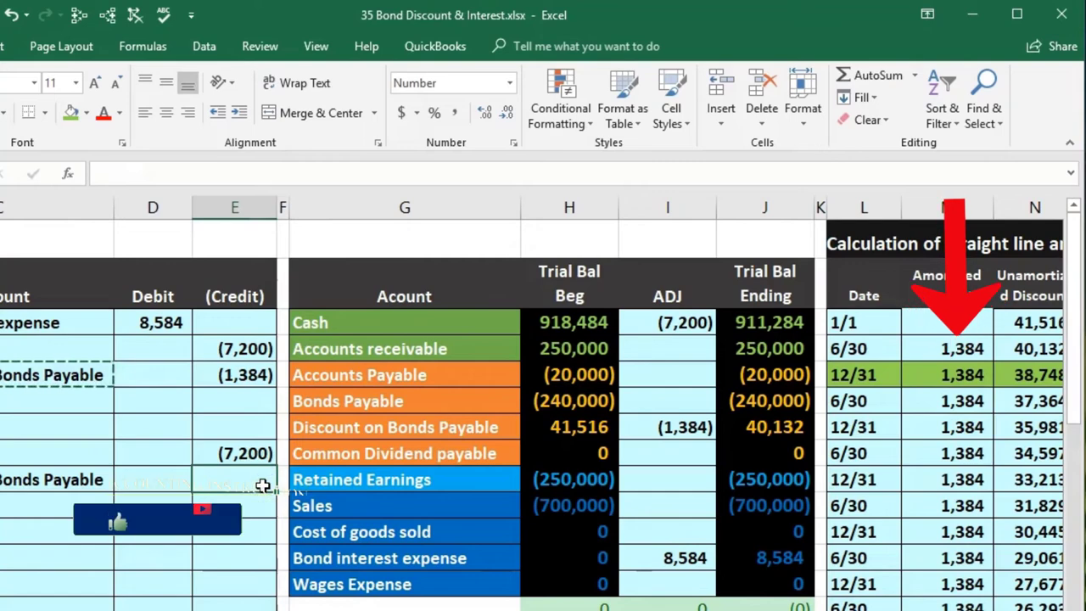
type("-")
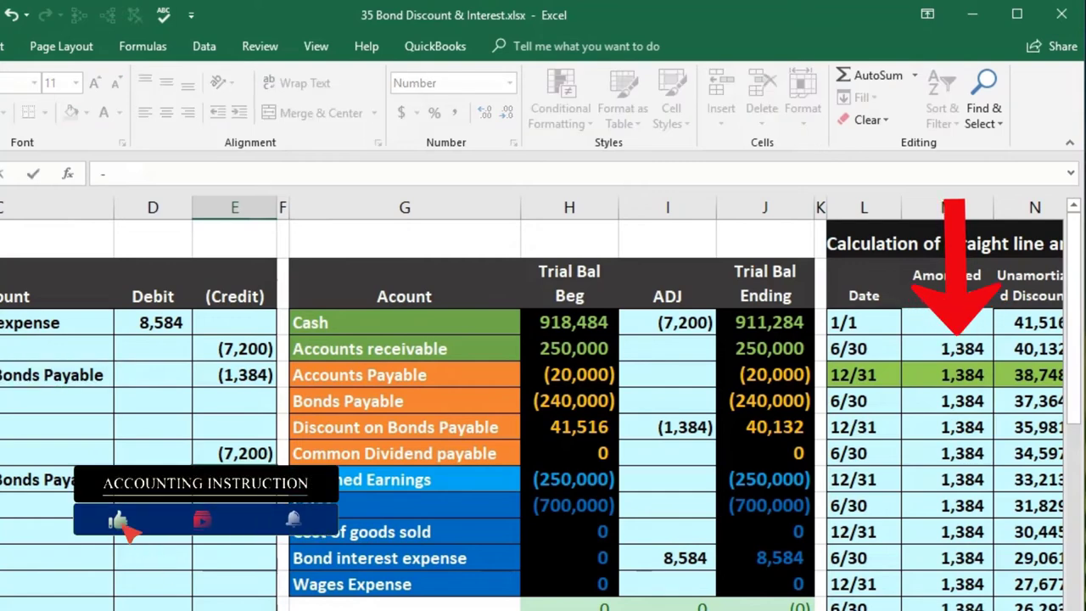
left_click(941, 375)
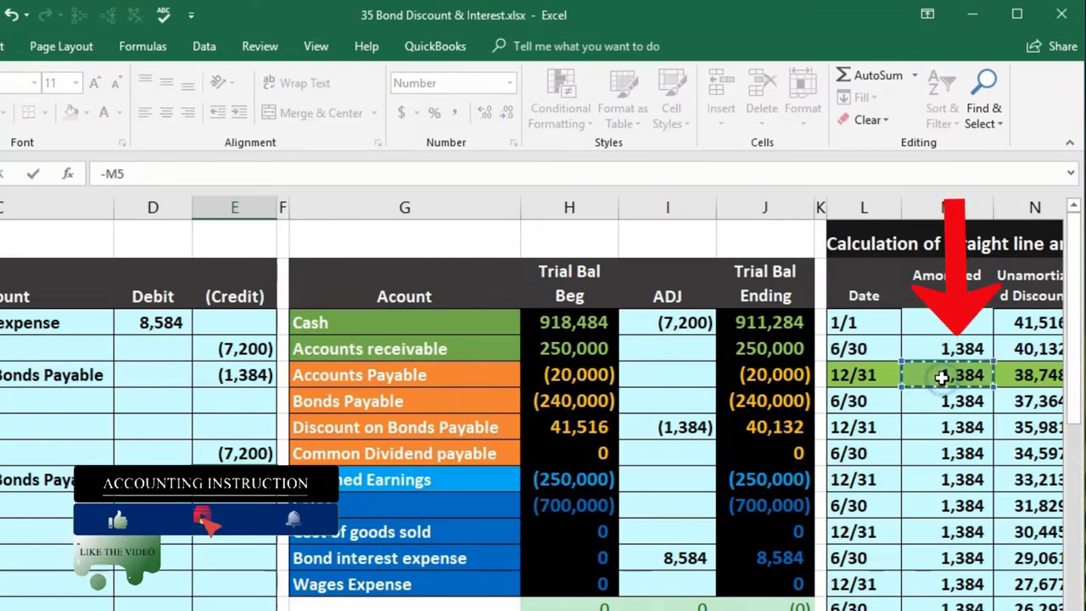
key("Return")
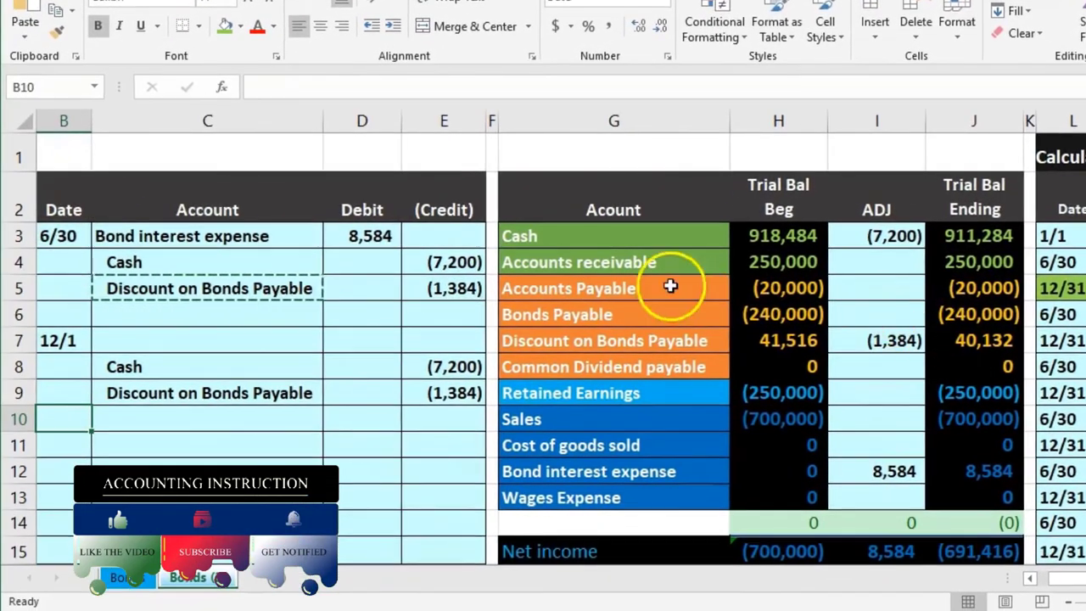
Paste 'Bond interest expense' as the 12/1 entry's debit line.
left_click(246, 237)
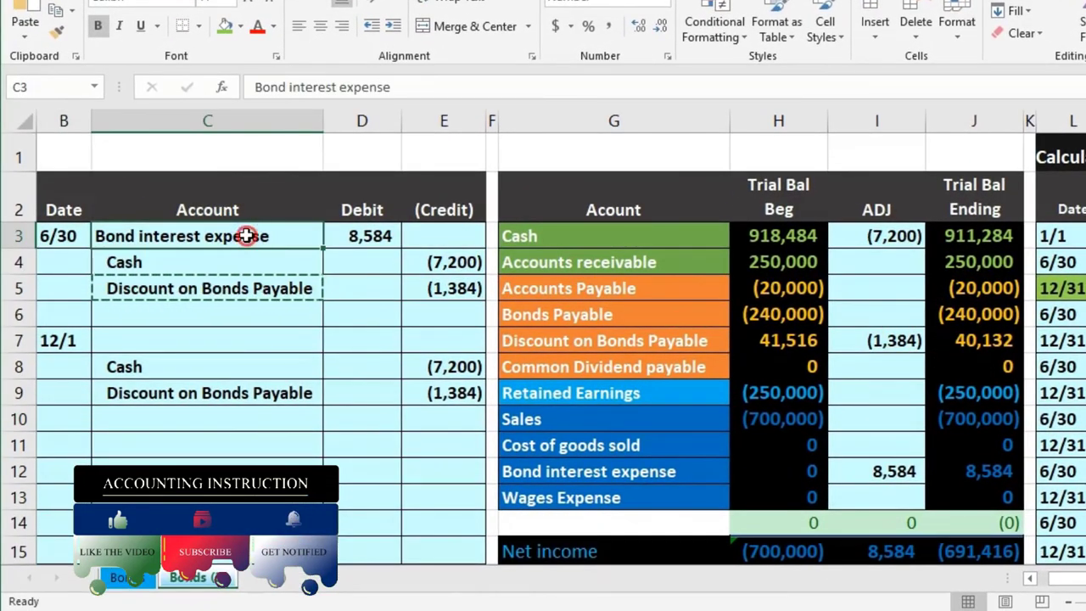
right_click(246, 236)
left_click(263, 270)
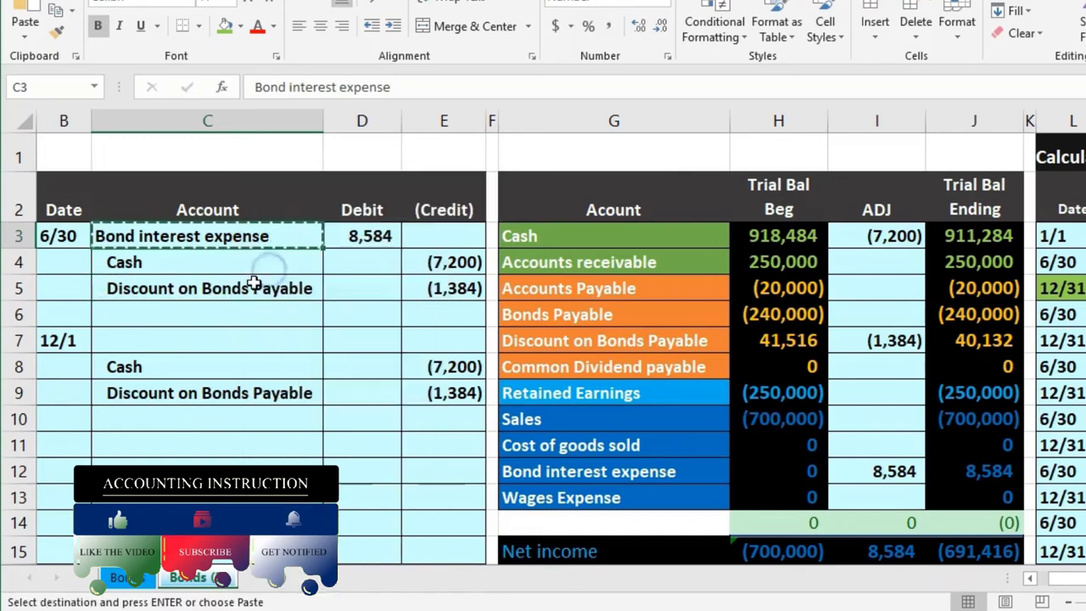
right_click(159, 339)
left_click(201, 424)
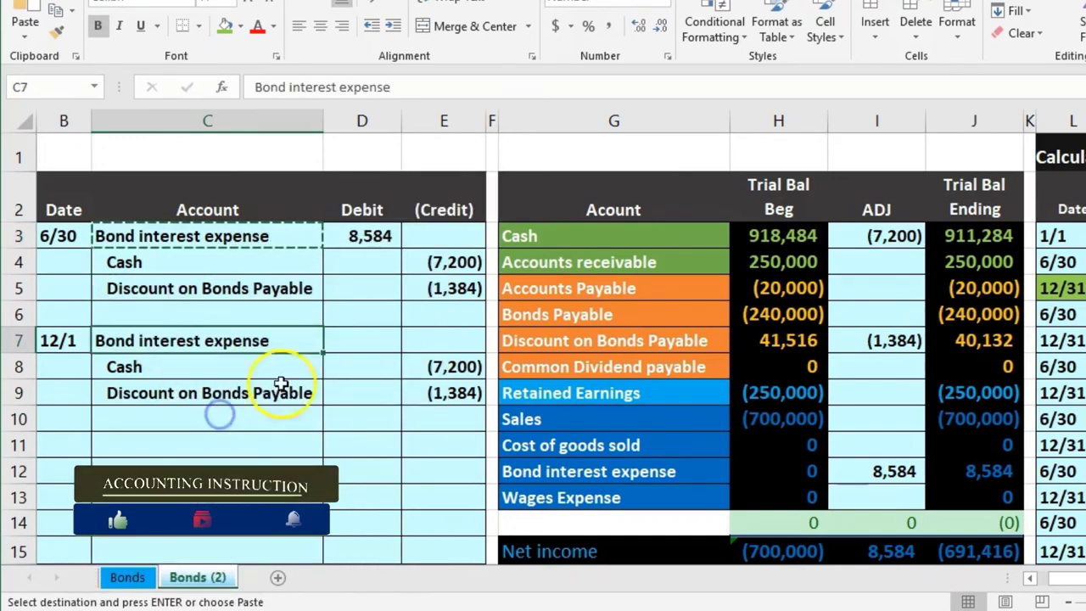
Debit Bond interest expense 8,584 with =-SUM of the two credit amounts.
left_click(355, 348)
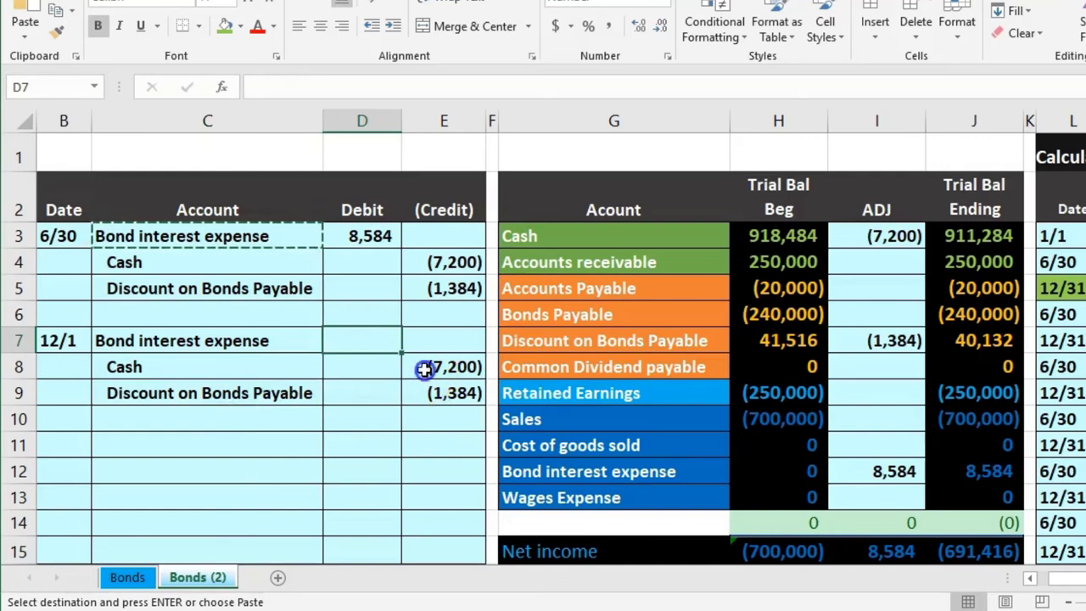
left_click_drag(423, 369, 437, 395)
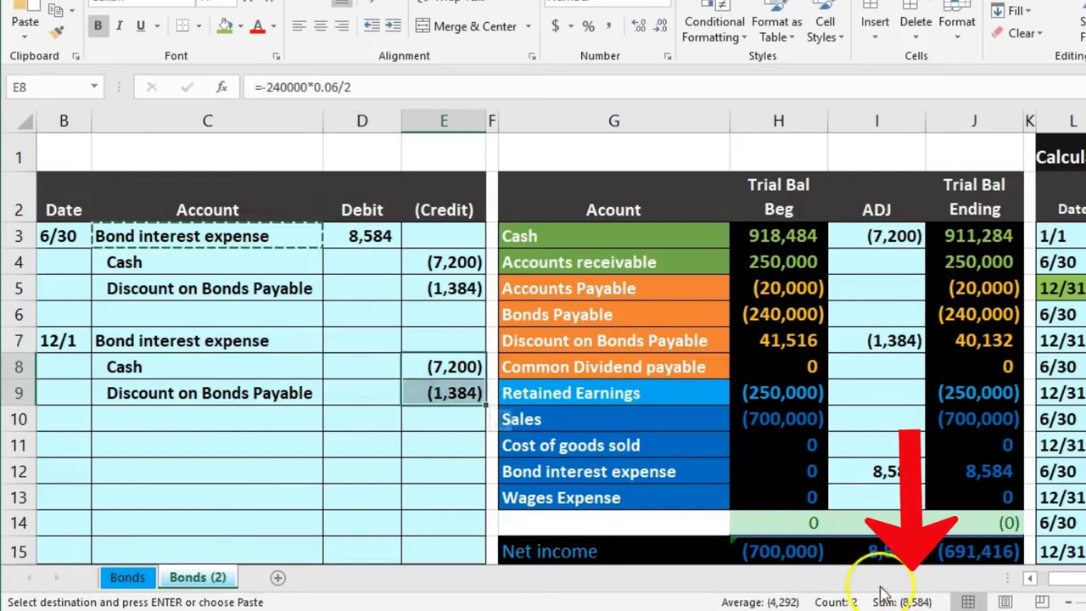
left_click(370, 341)
type("-sum")
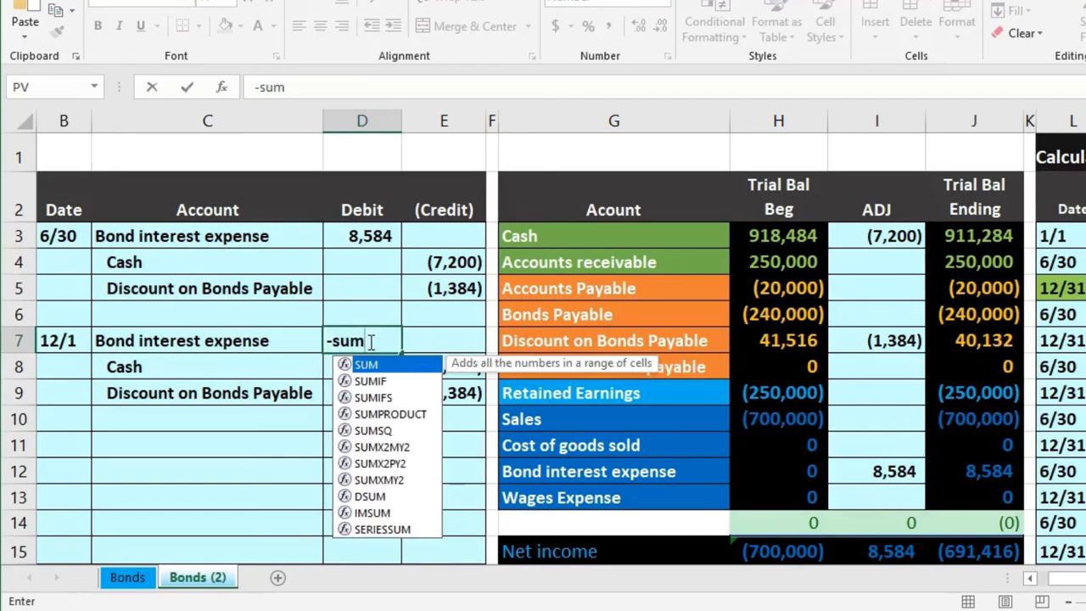
type("(")
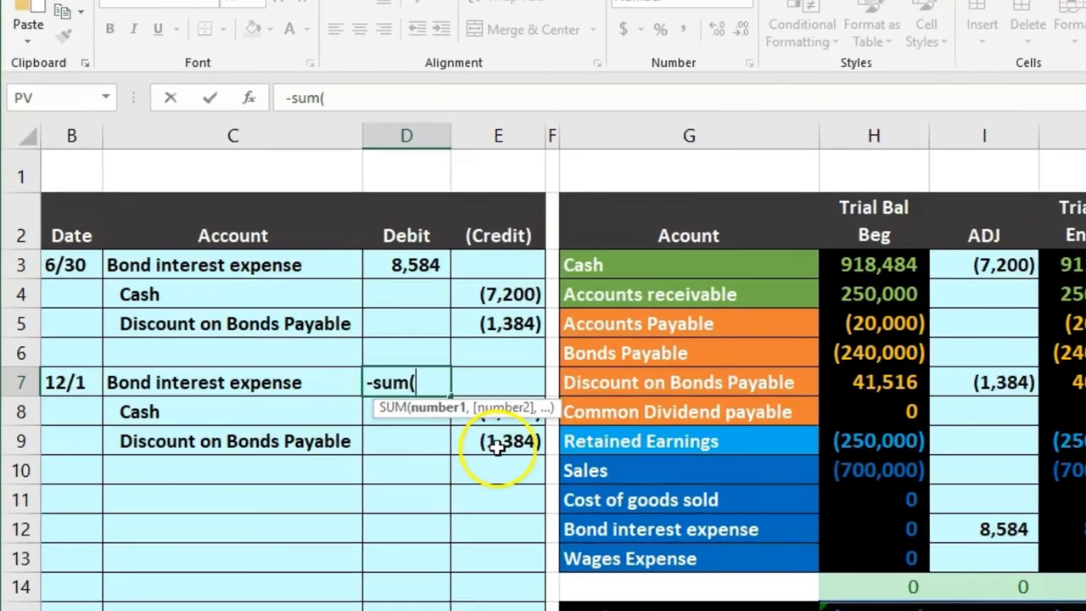
left_click(442, 397)
left_click_drag(543, 485, 462, 453)
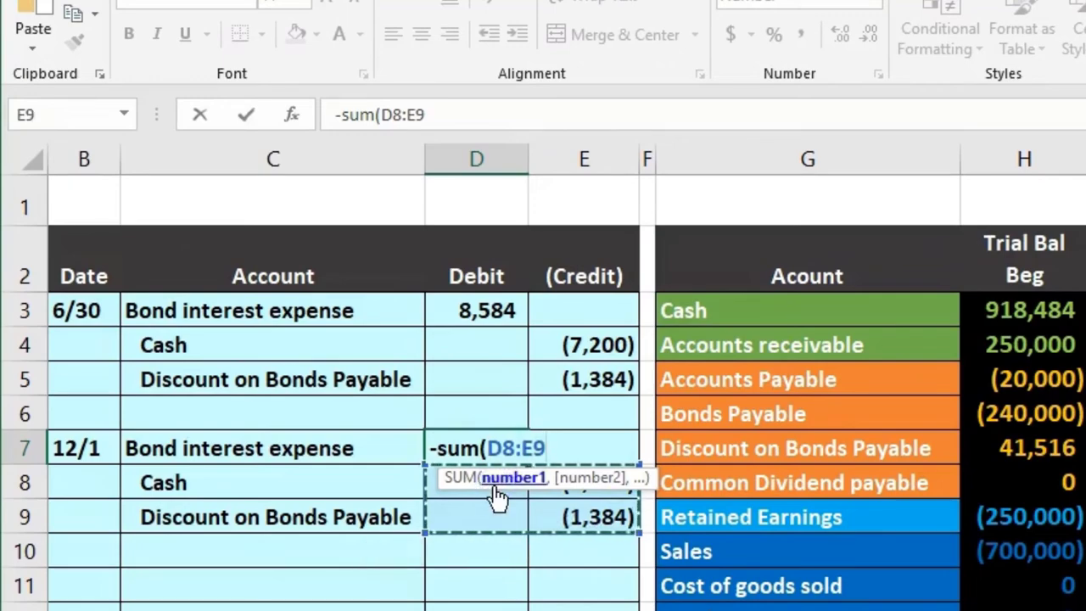
key("Return")
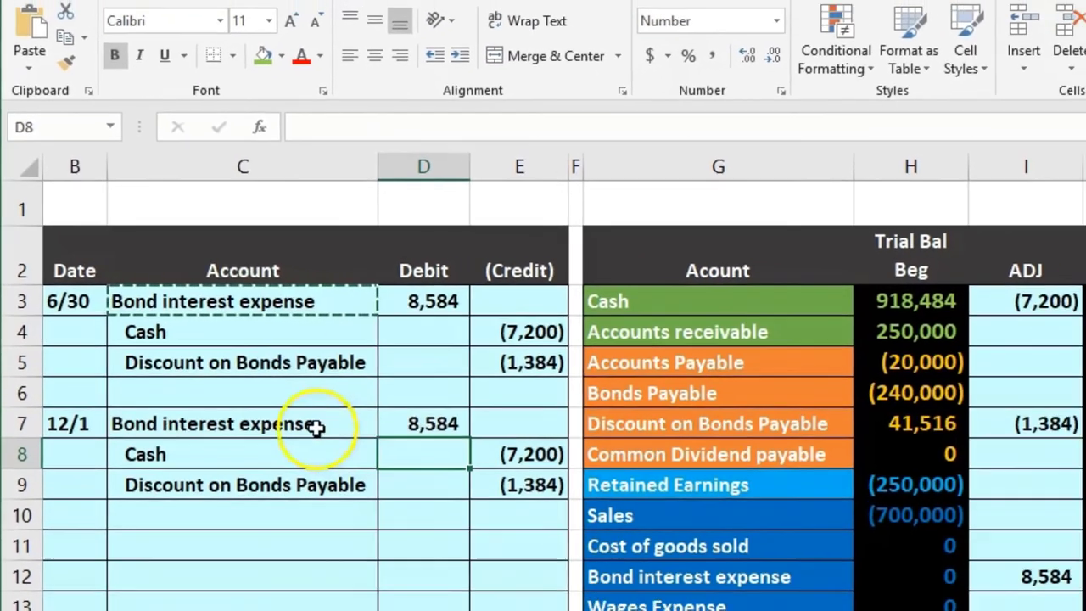
left_click_drag(349, 448, 433, 450)
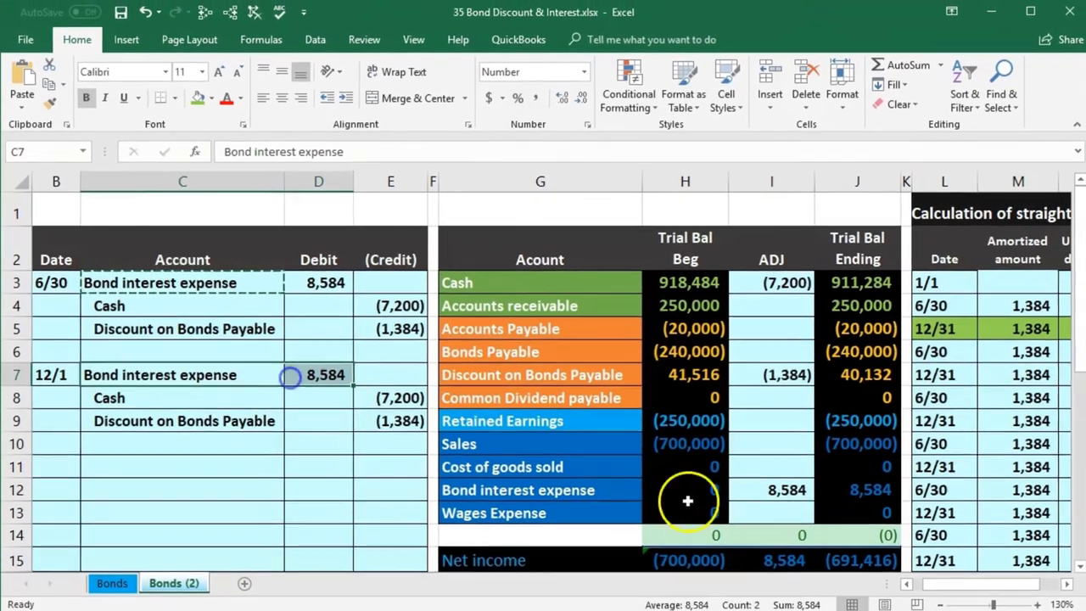
Extend the Bond interest expense adjustment to =D3+D7, giving 17,168.
left_click(908, 534)
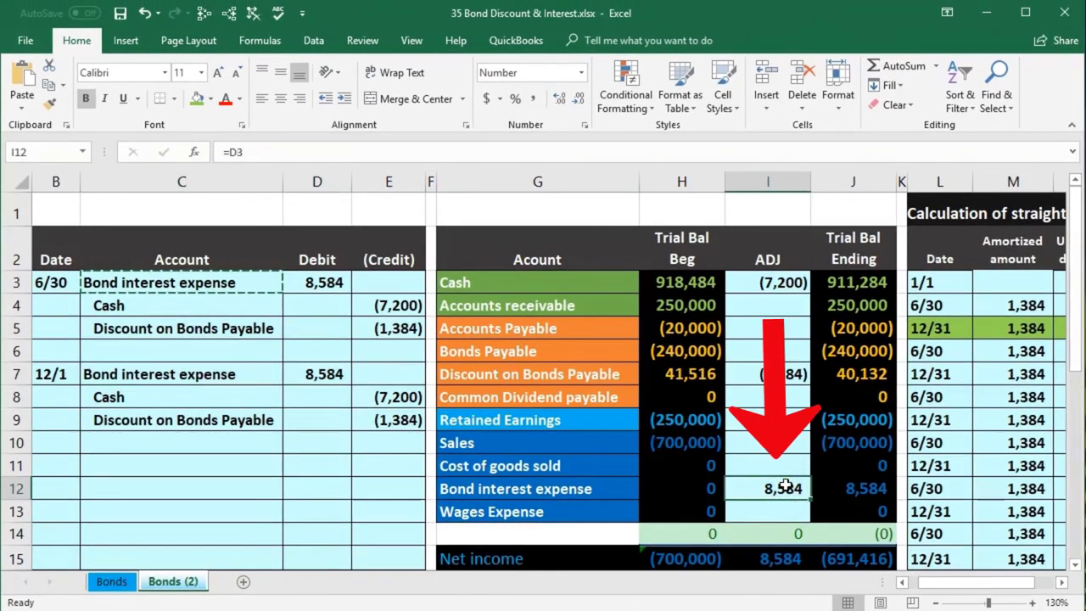
double_click(785, 485)
type("+")
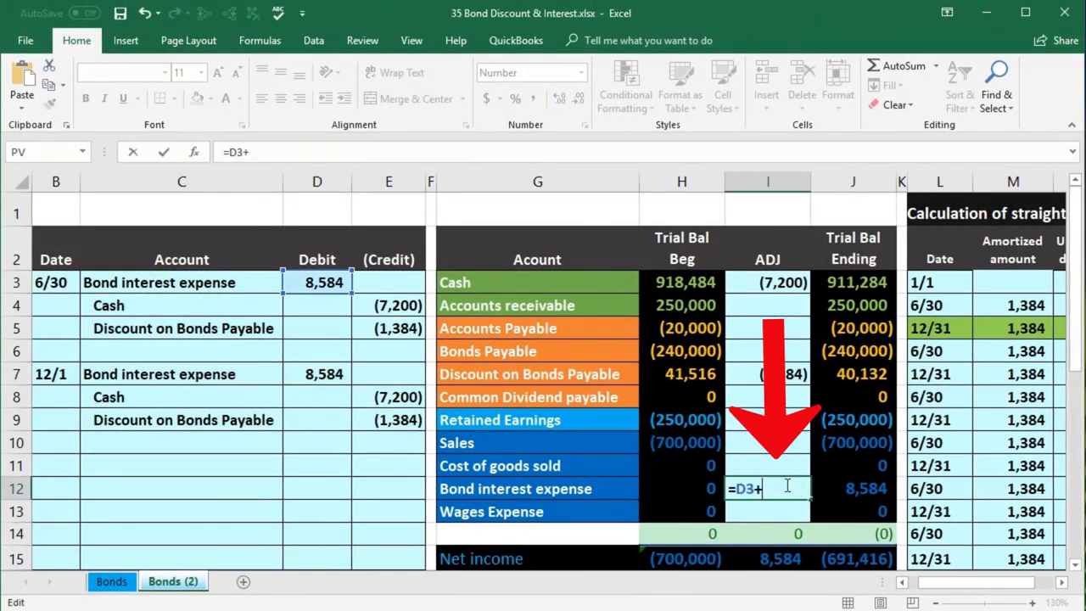
left_click(312, 373)
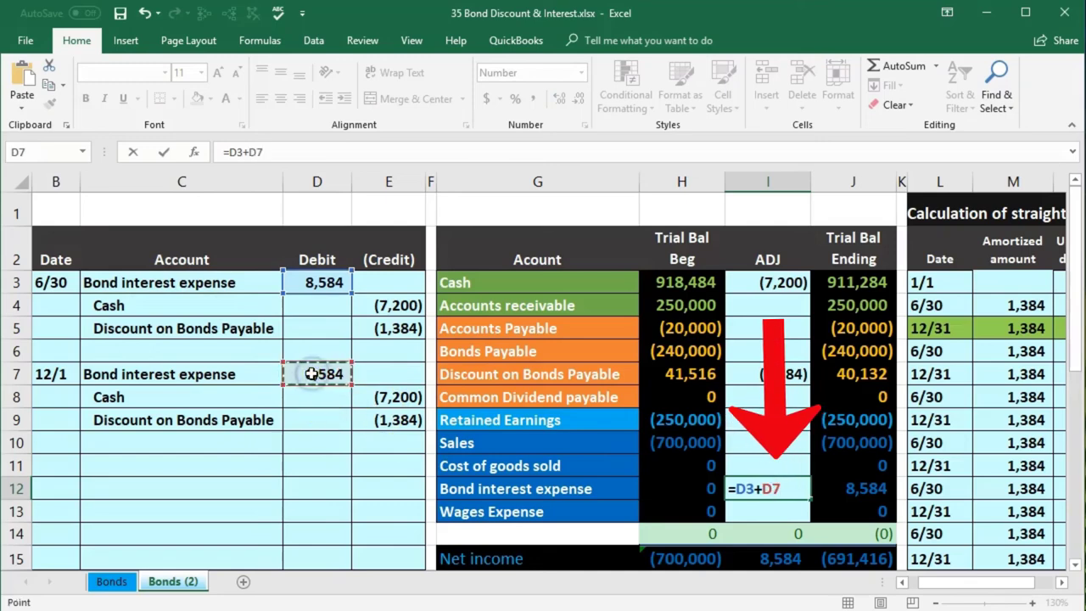
key("Return")
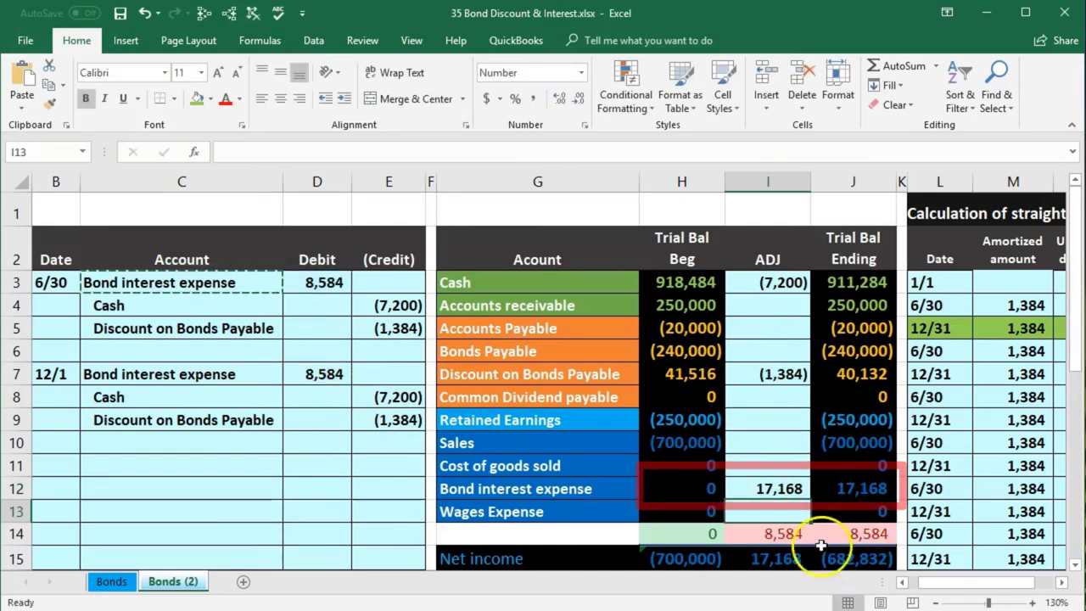
Extend the Cash adjustment to =E4+E8, giving (14,400).
left_click_drag(272, 398, 378, 400)
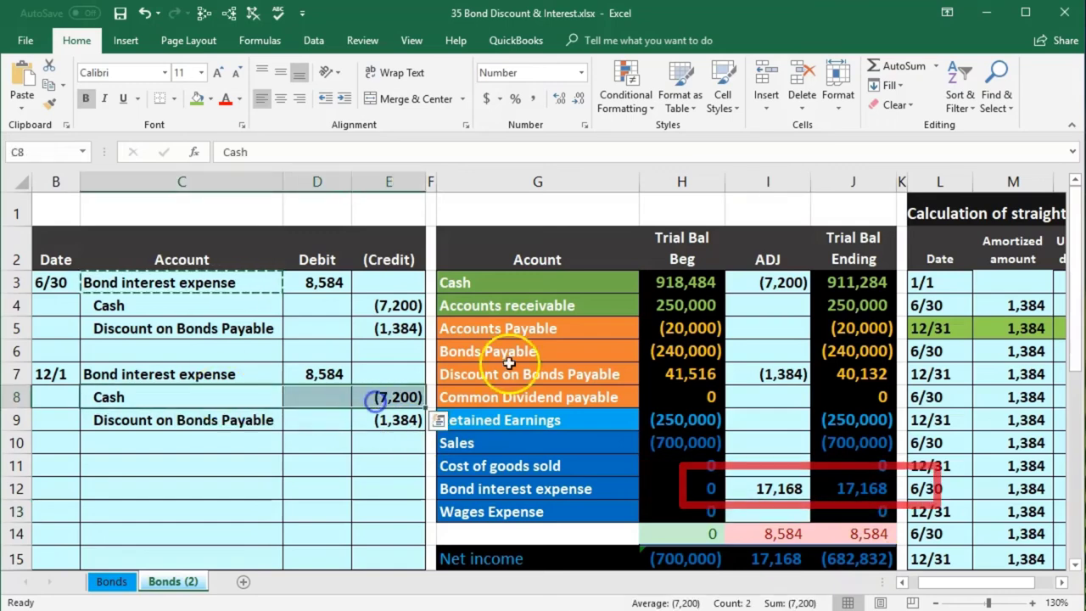
left_click(754, 284)
double_click(755, 282)
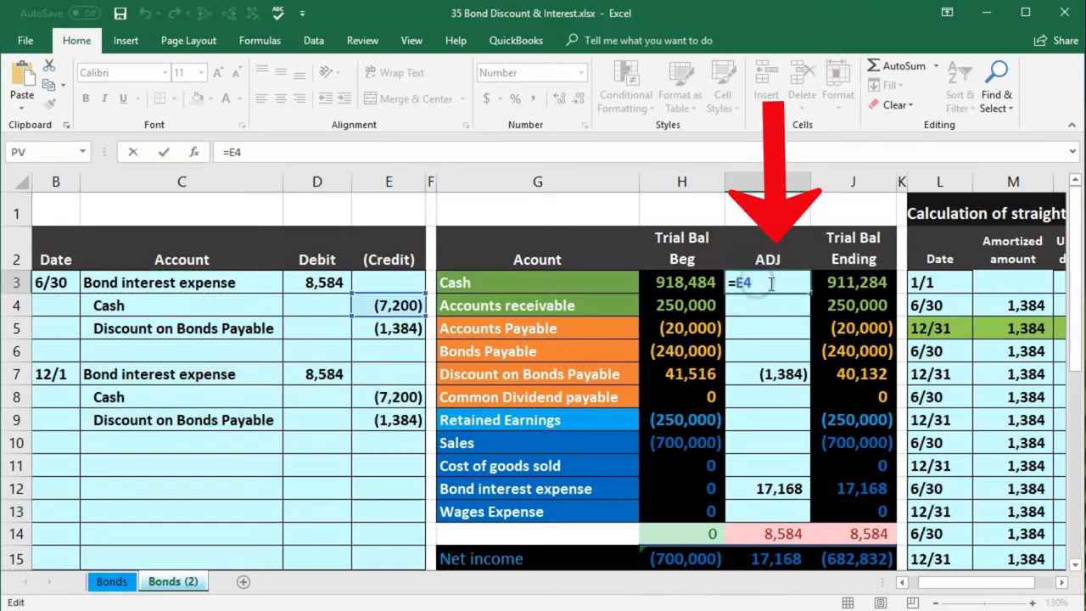
type("+")
left_click(383, 397)
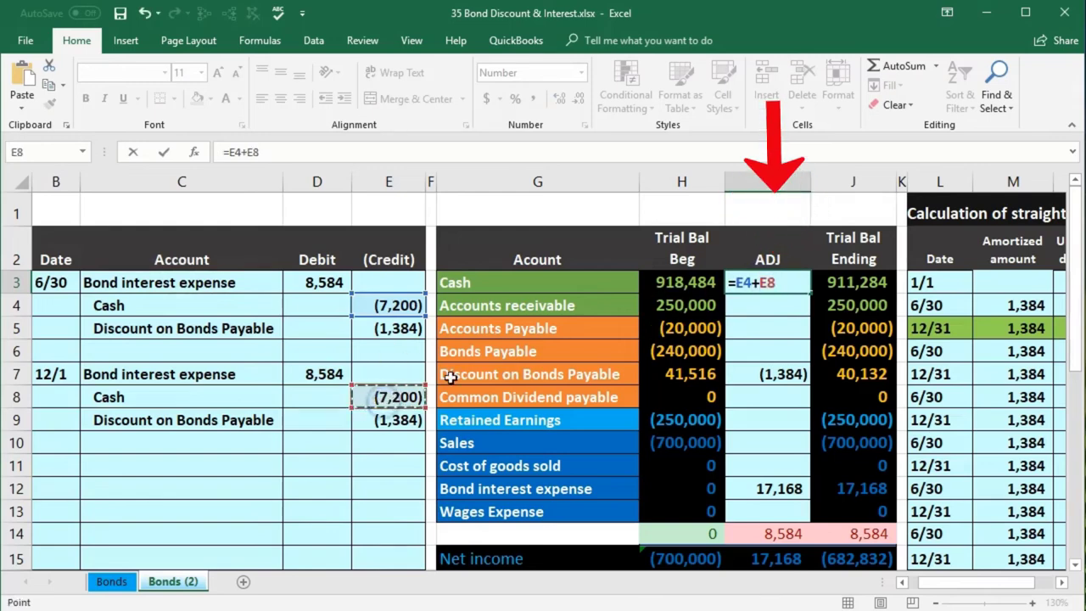
key("Return")
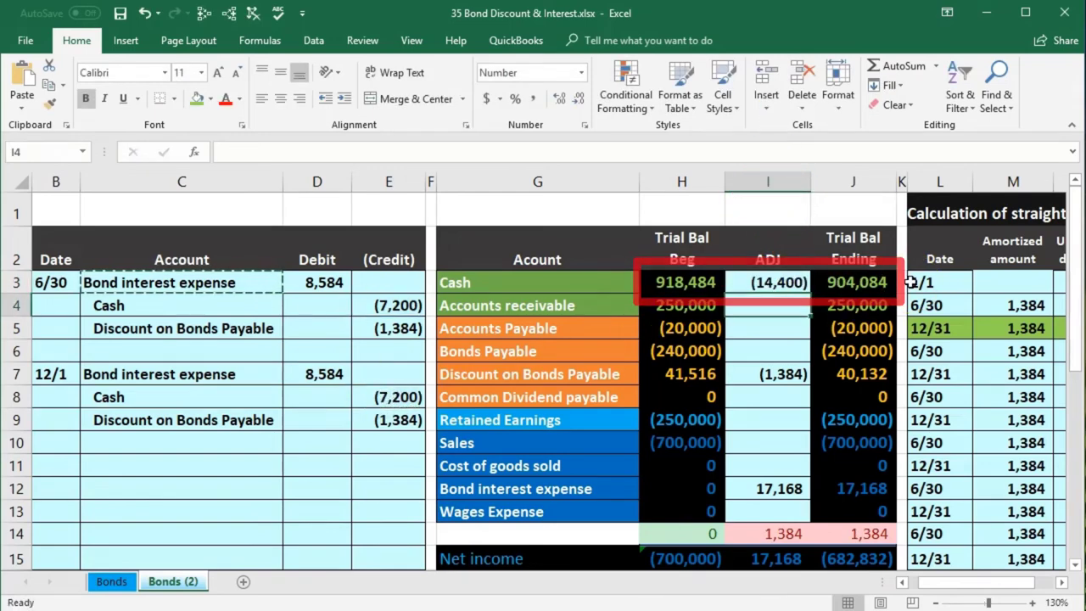
Extend the Discount on Bonds Payable adjustment to =E5+E9, giving (2,768).
left_click_drag(280, 420, 381, 413)
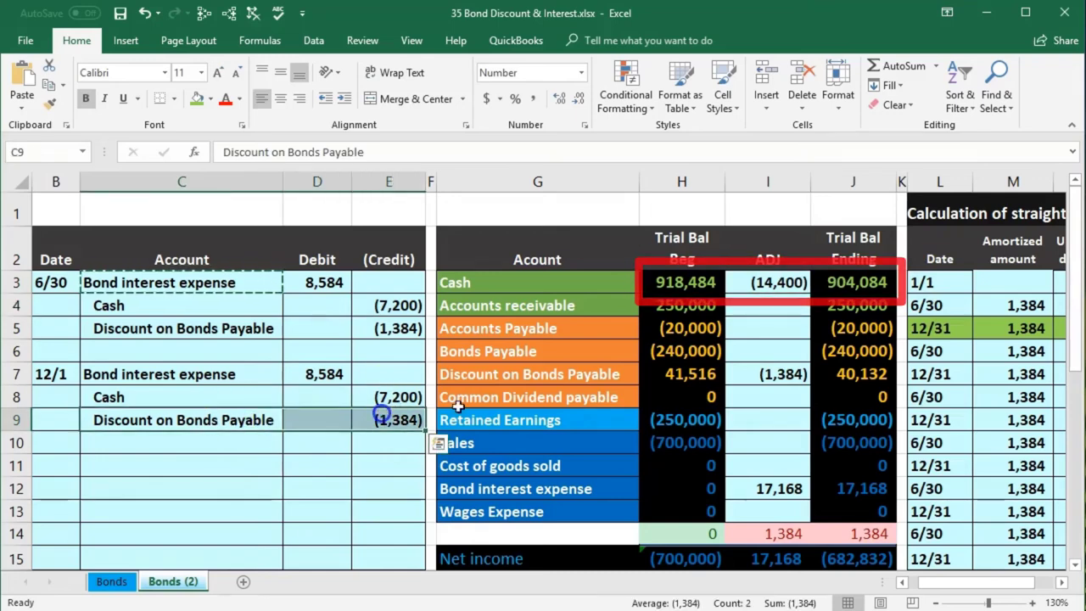
left_click(759, 374)
double_click(759, 374)
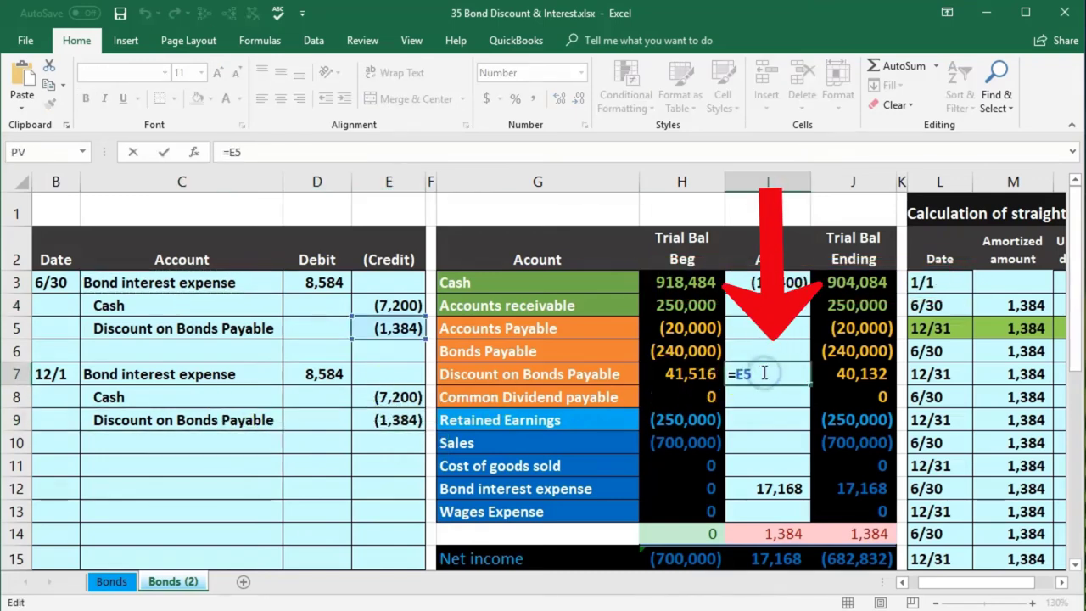
type("+")
left_click(389, 420)
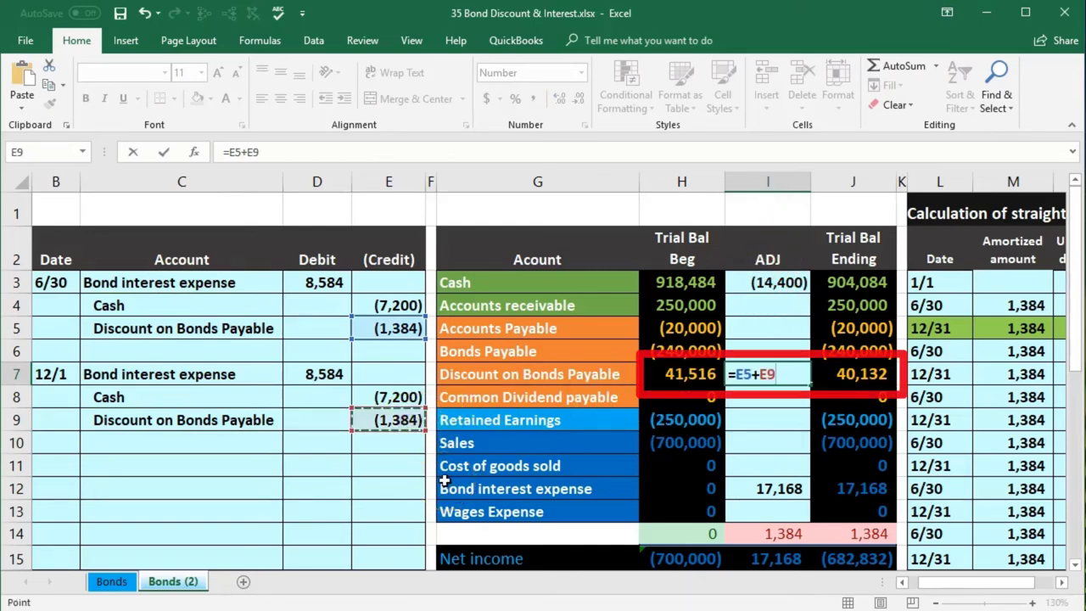
key("Return")
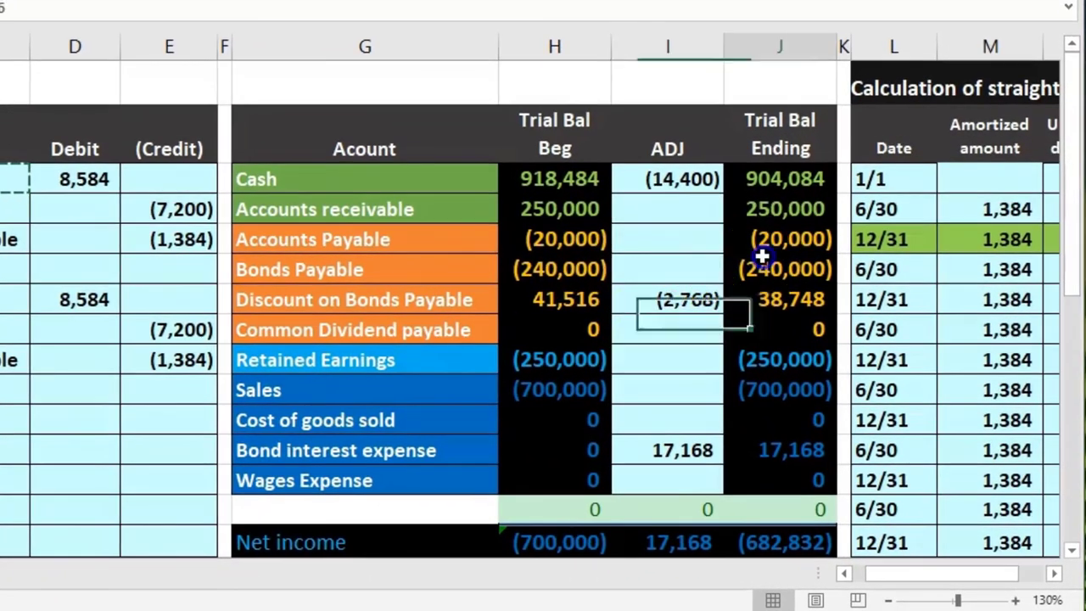
left_click(762, 256)
left_click(764, 441)
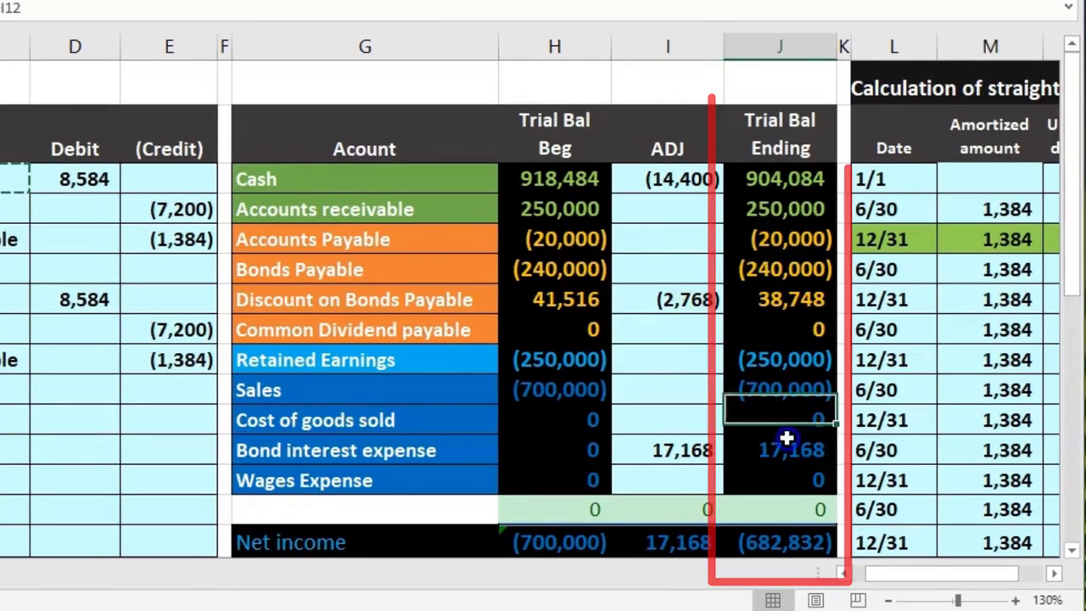
left_click(781, 301)
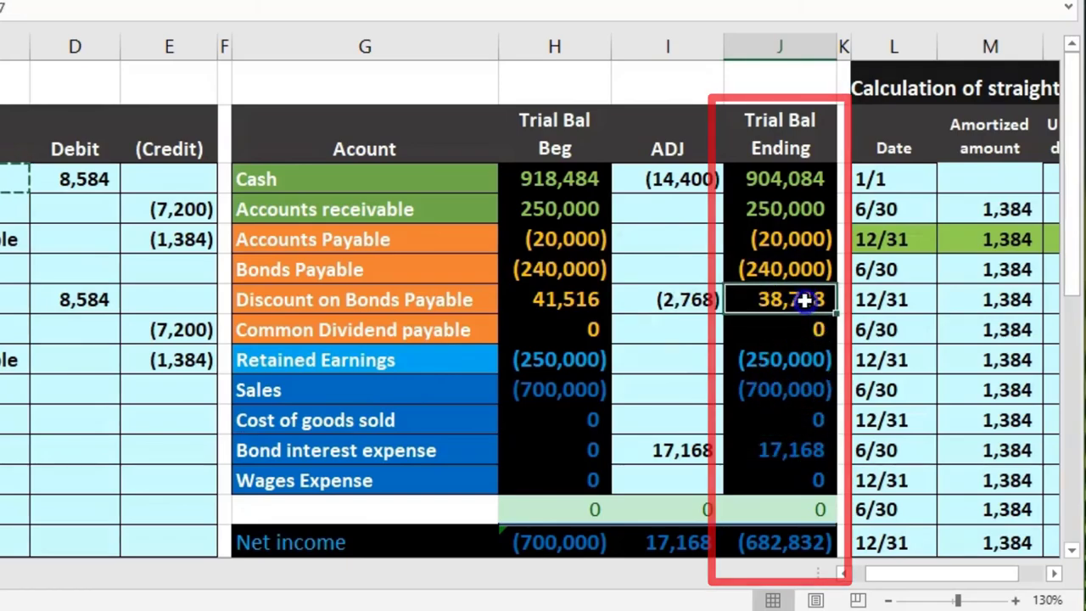
left_click(900, 456)
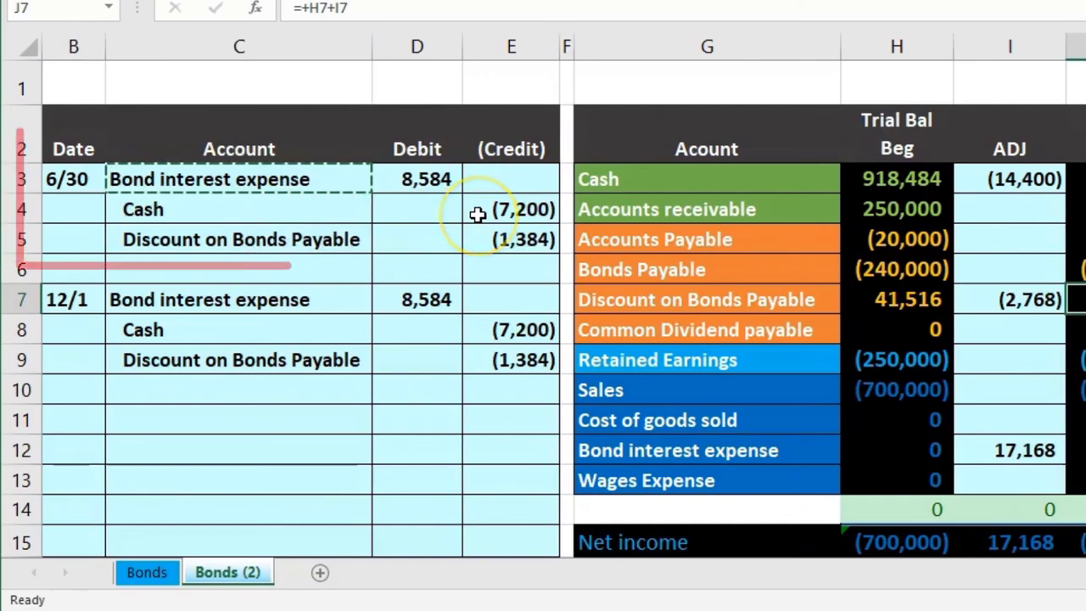
left_click(413, 180)
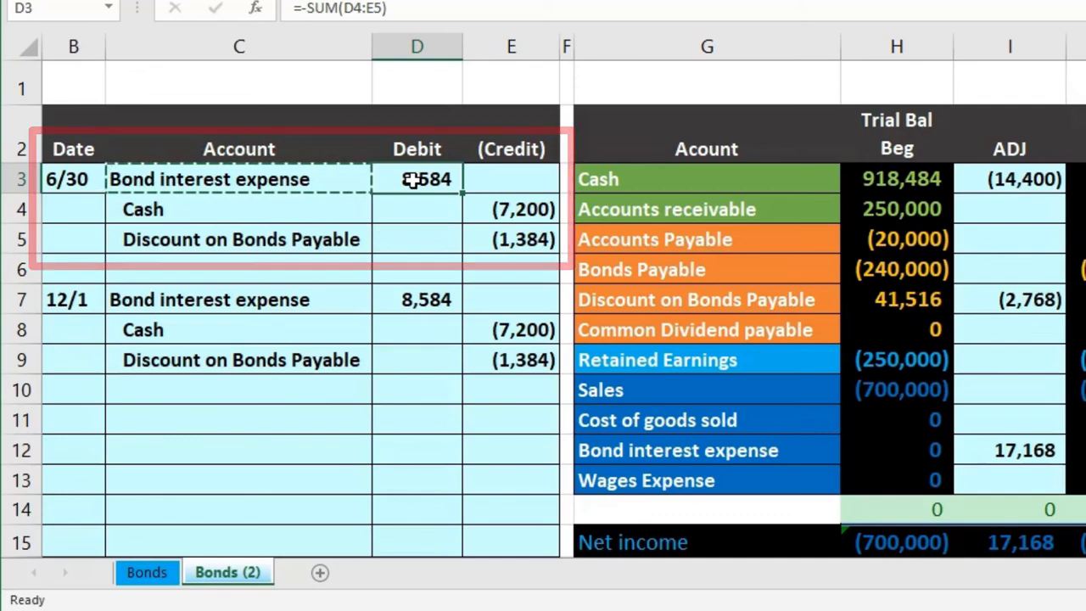
left_click(538, 241)
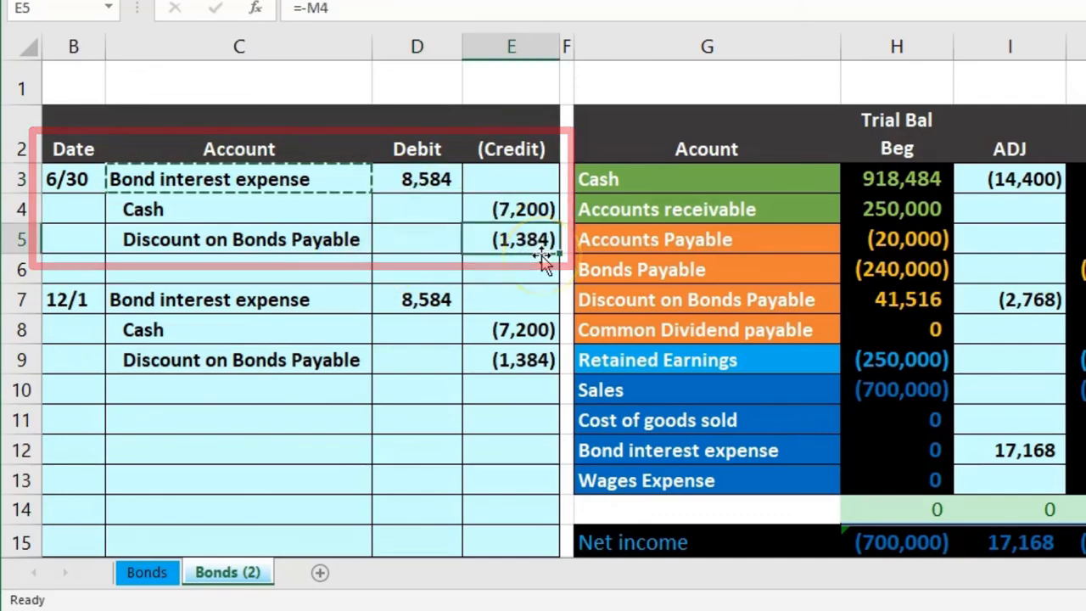
left_click(354, 172)
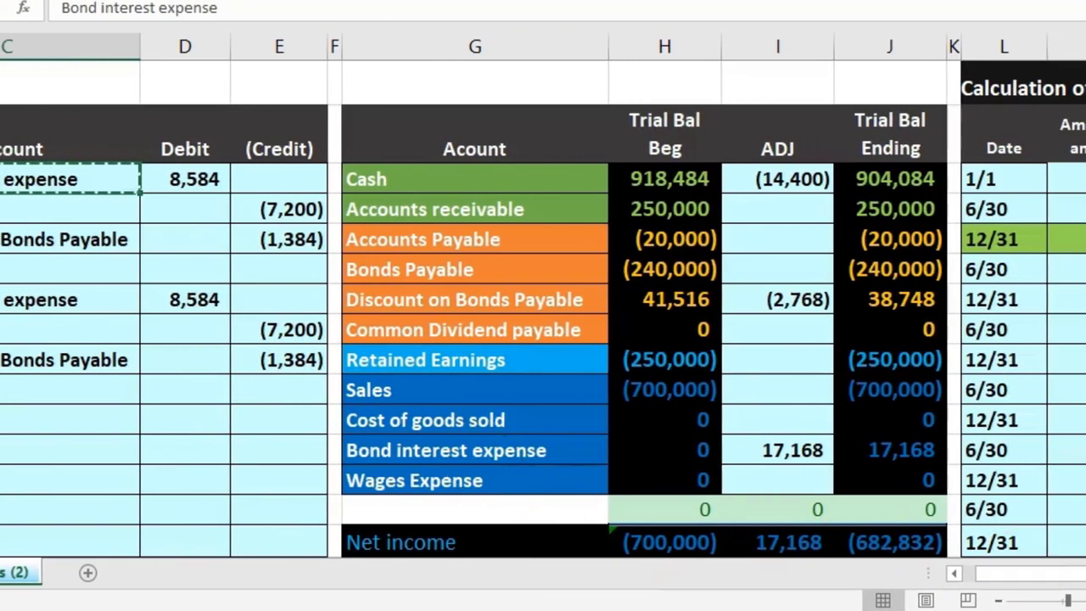
Total ending Bonds Payable and discount to (201,252) and compare with the 12/31 carrying value and 38,748 discount.
scroll(543, 297, "right", 5)
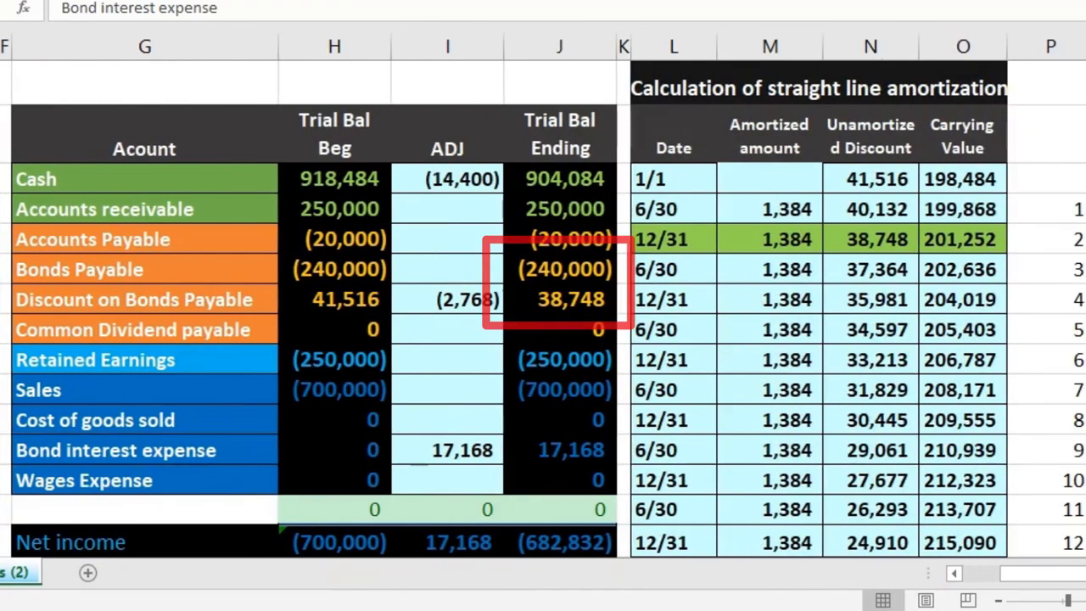
left_click(590, 270)
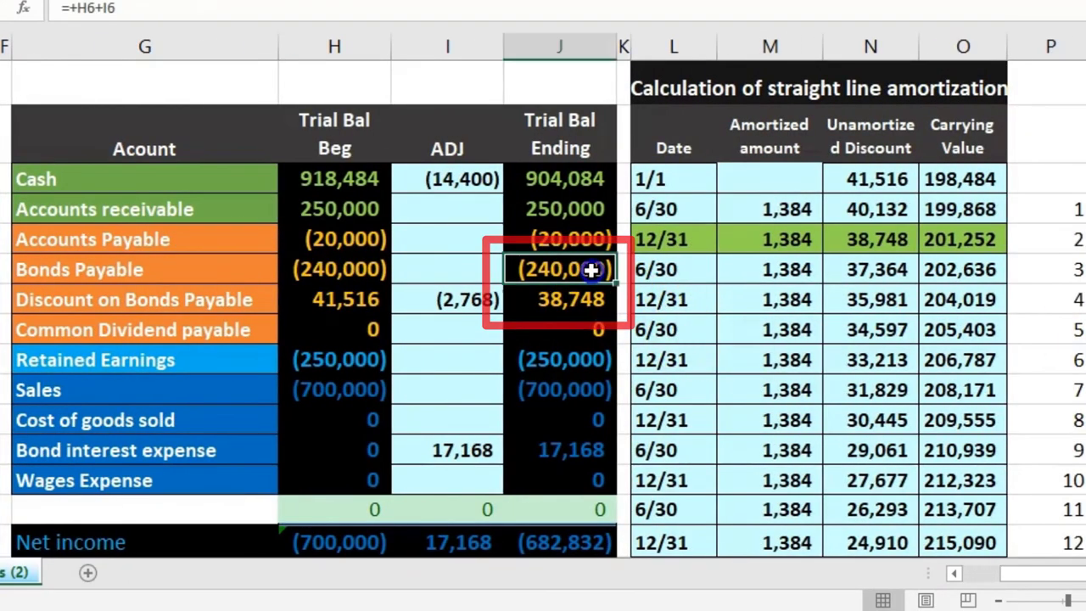
left_click_drag(591, 270, 588, 302)
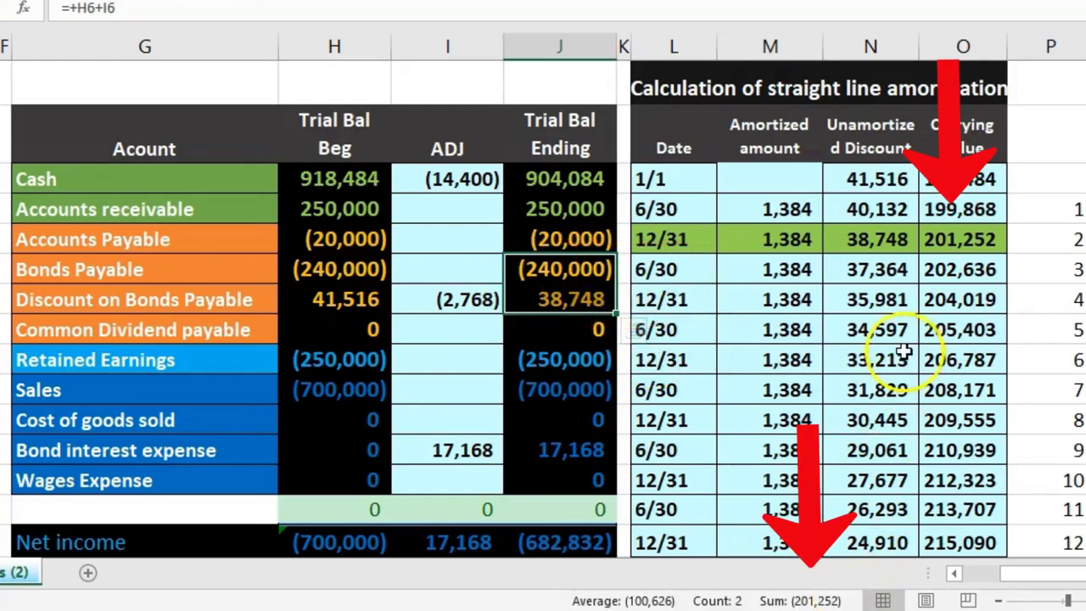
left_click(954, 240)
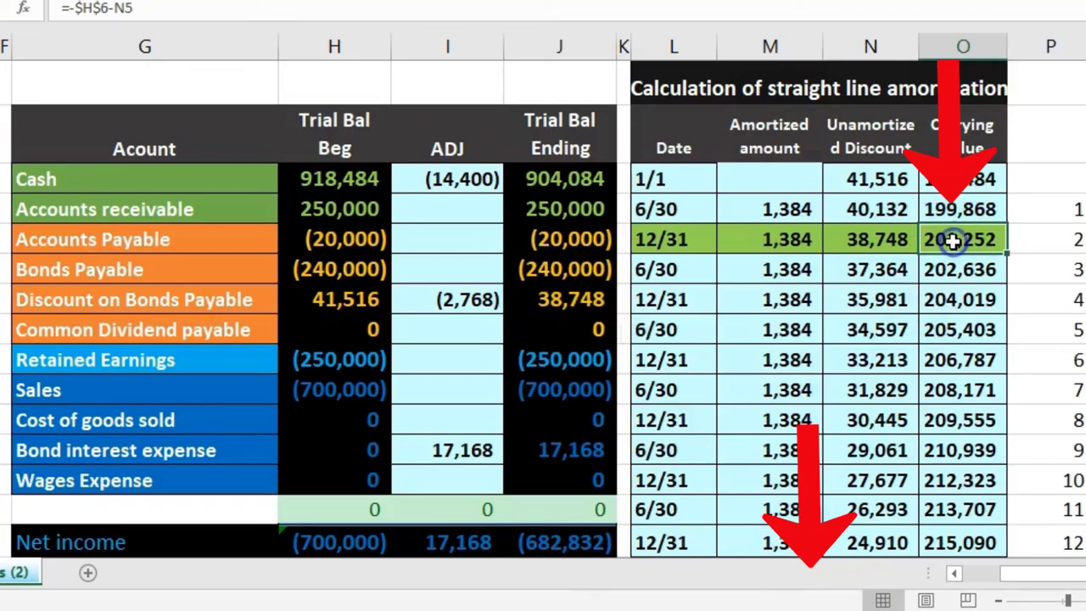
left_click(900, 240)
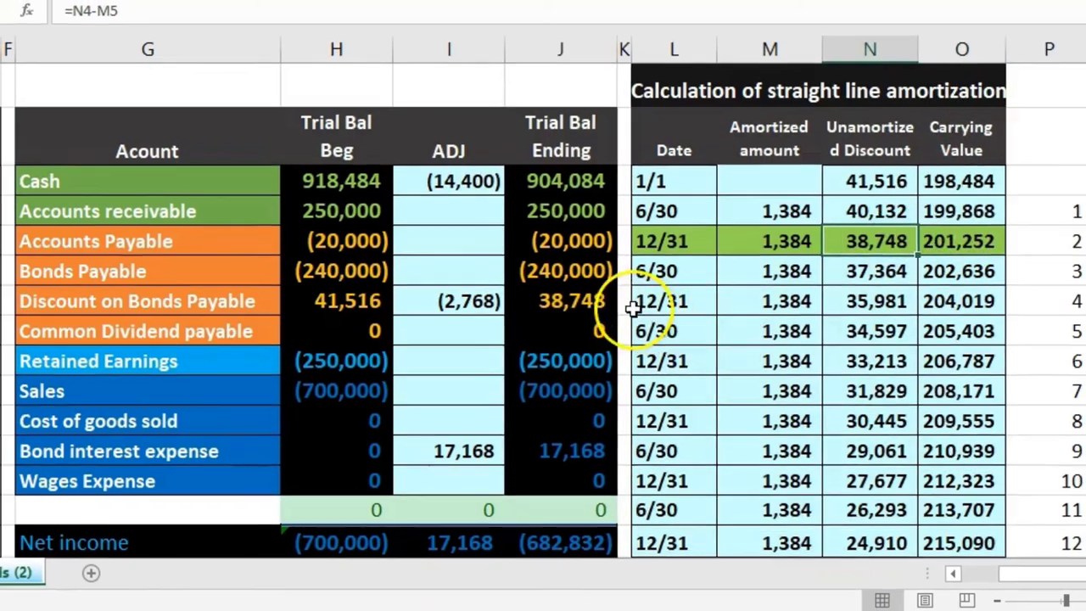